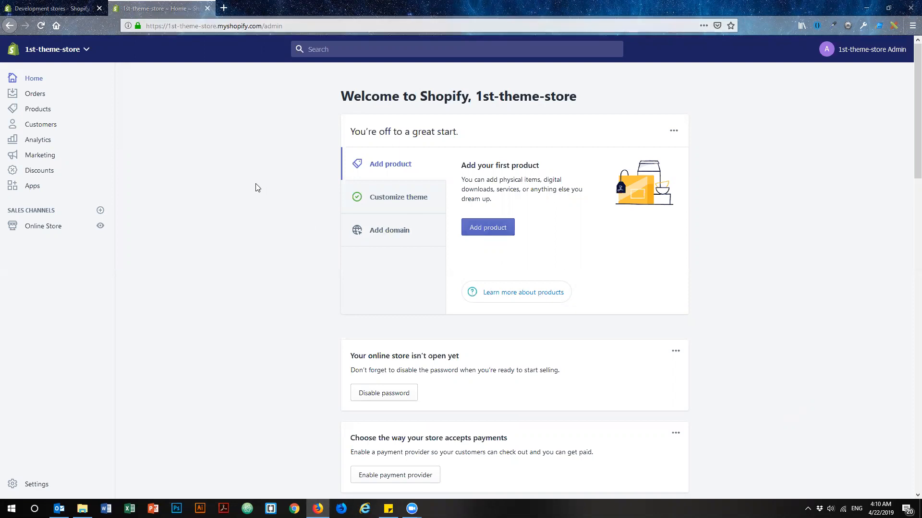
# Go to the Shopify App Store from the store's apps, search for "blog studio" and open the Blog Studio listing.
pyautogui.click(34, 188)
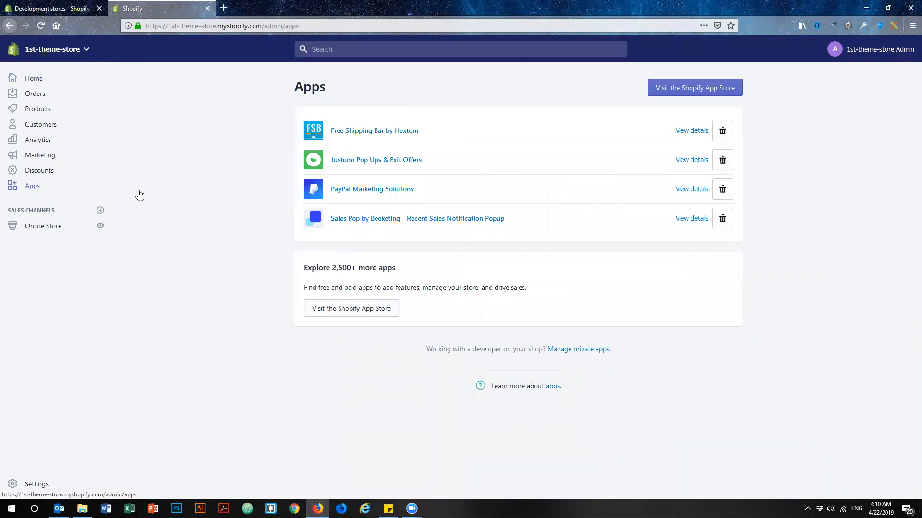
pyautogui.click(702, 91)
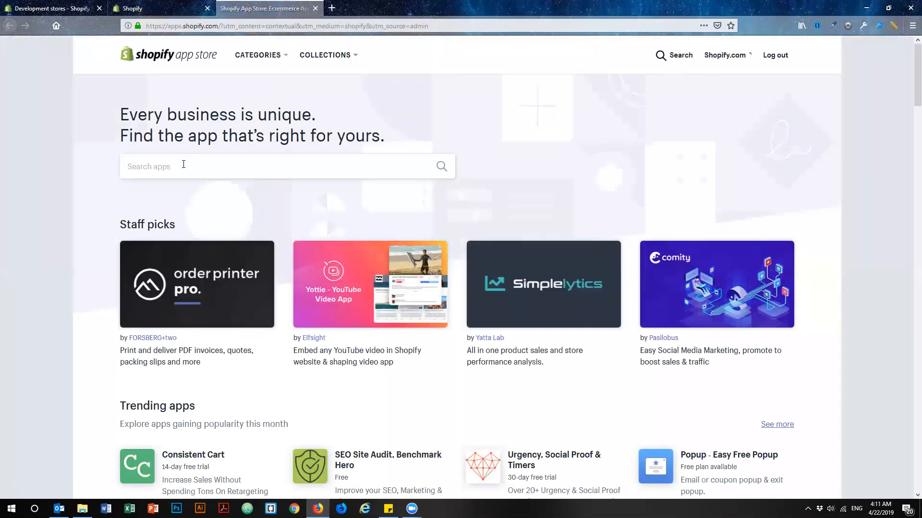
pyautogui.click(155, 167)
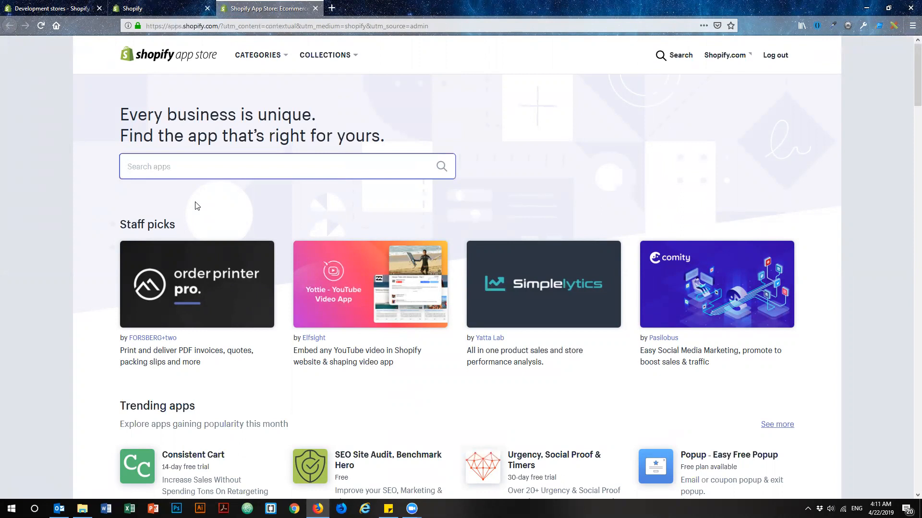
pyautogui.write('blog studio')
pyautogui.press('Return')
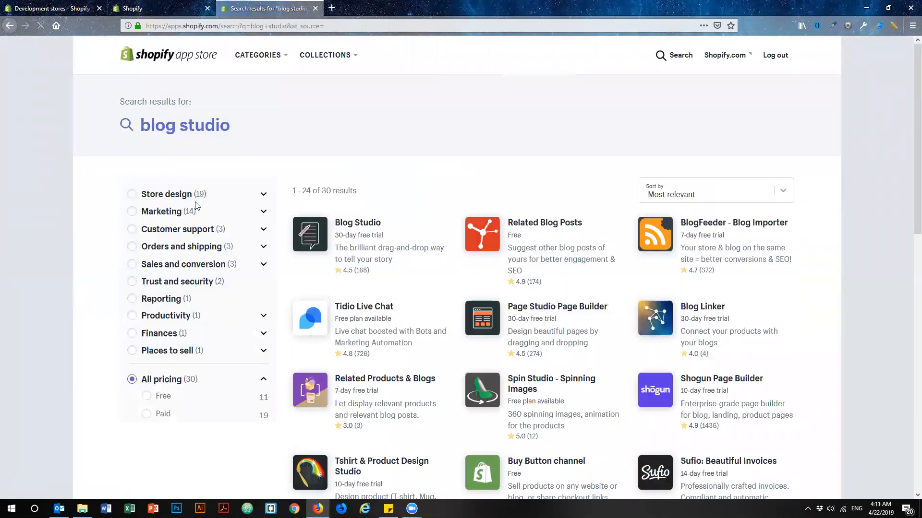
pyautogui.click(363, 224)
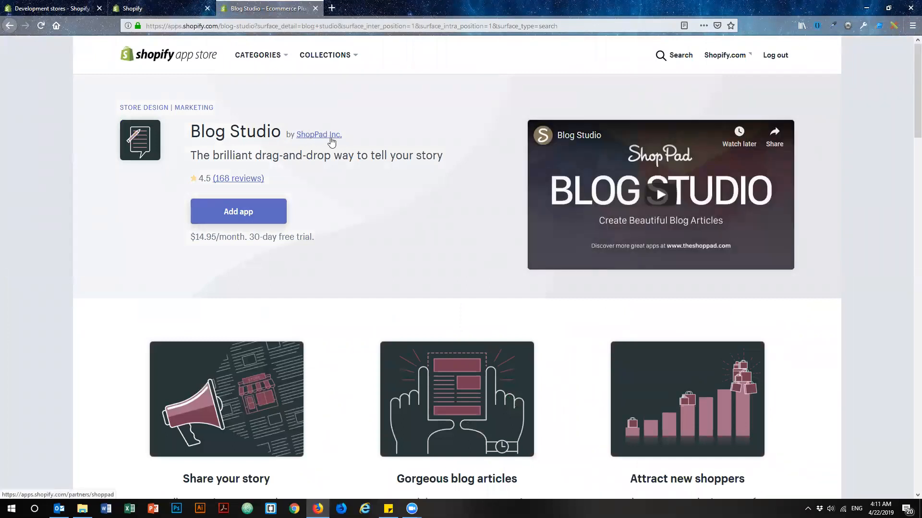
# Examine the Blog Studio listing's monthly price, full description, feature list and media gallery.
pyautogui.moveTo(195, 237); pyautogui.dragTo(238, 237)
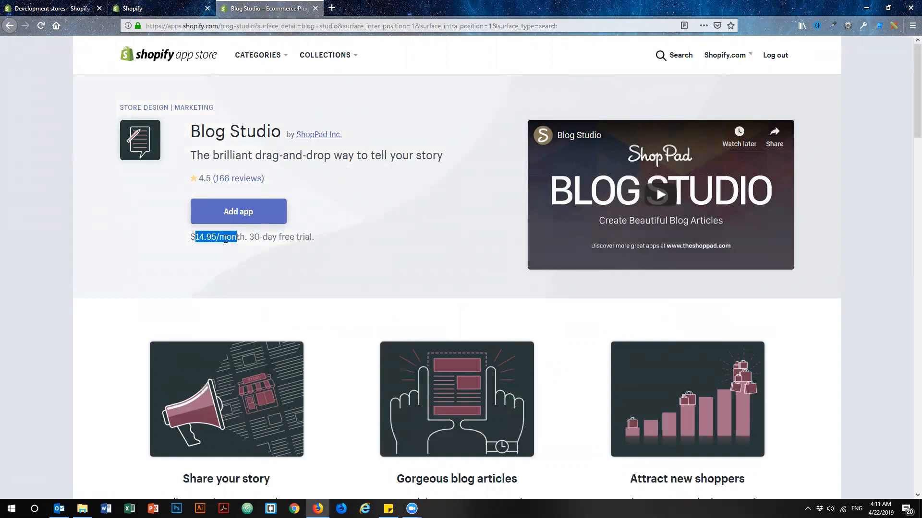
pyautogui.click(171, 244)
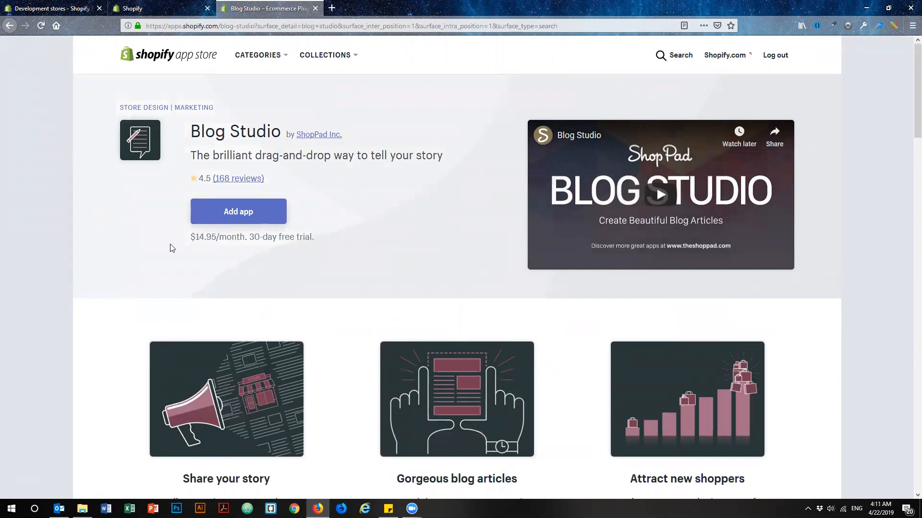
pyautogui.moveTo(187, 239); pyautogui.dragTo(245, 239)
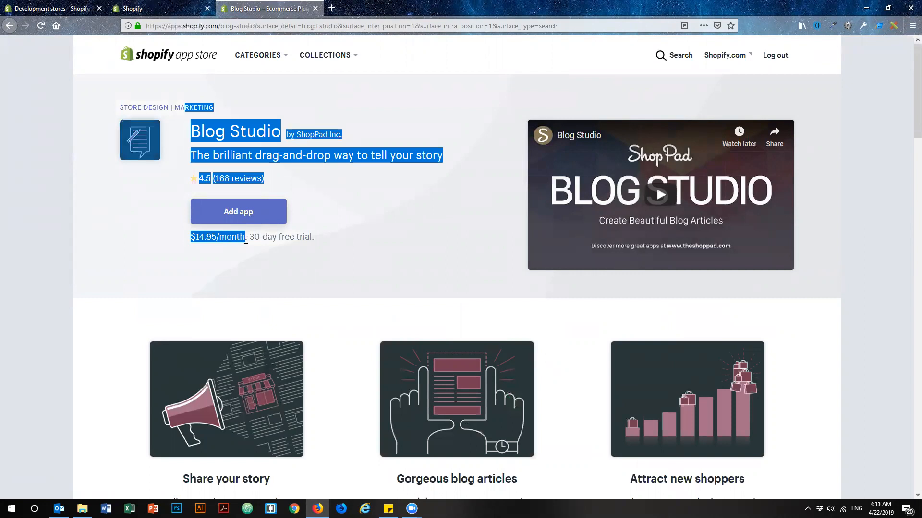
pyautogui.click(187, 272)
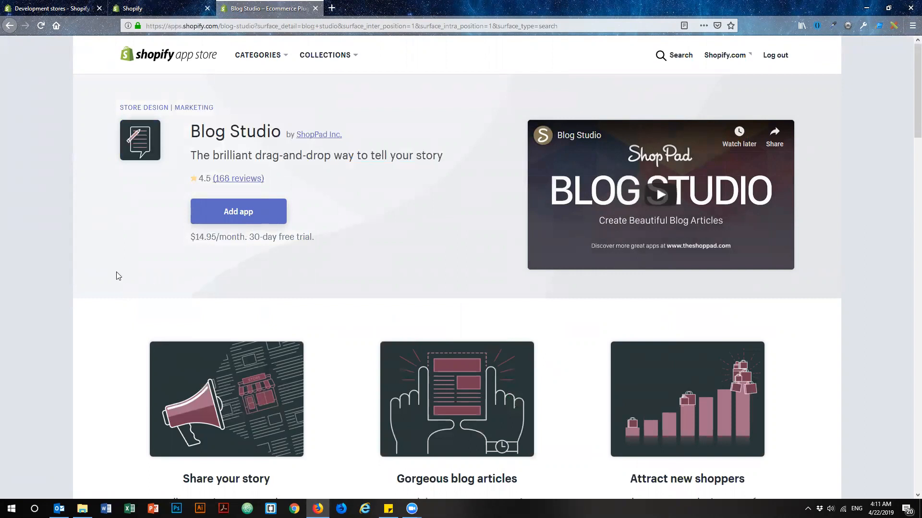
pyautogui.scroll(-4, 116, 272)
pyautogui.scroll(-5, 115, 274)
pyautogui.scroll(-4, 114, 273)
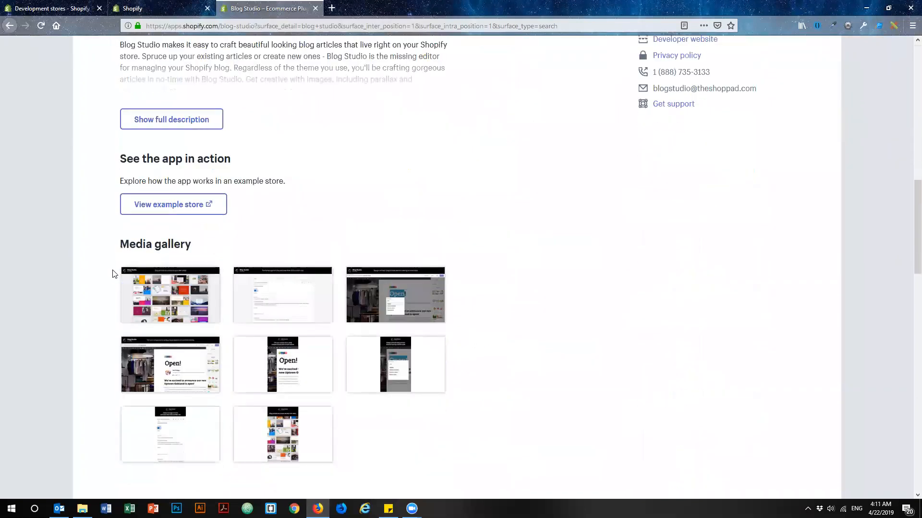
pyautogui.click(149, 121)
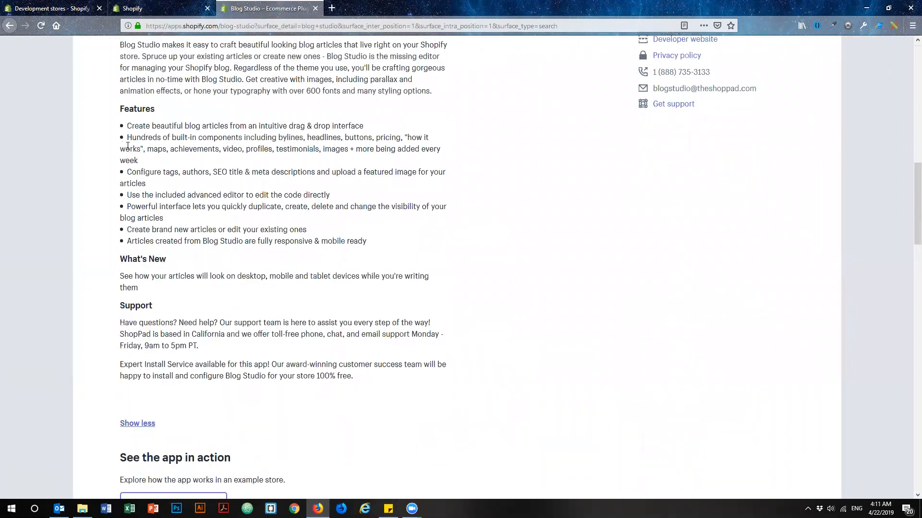
pyautogui.moveTo(125, 124); pyautogui.dragTo(397, 251)
pyautogui.click(361, 244)
pyautogui.scroll(-6, 82, 259)
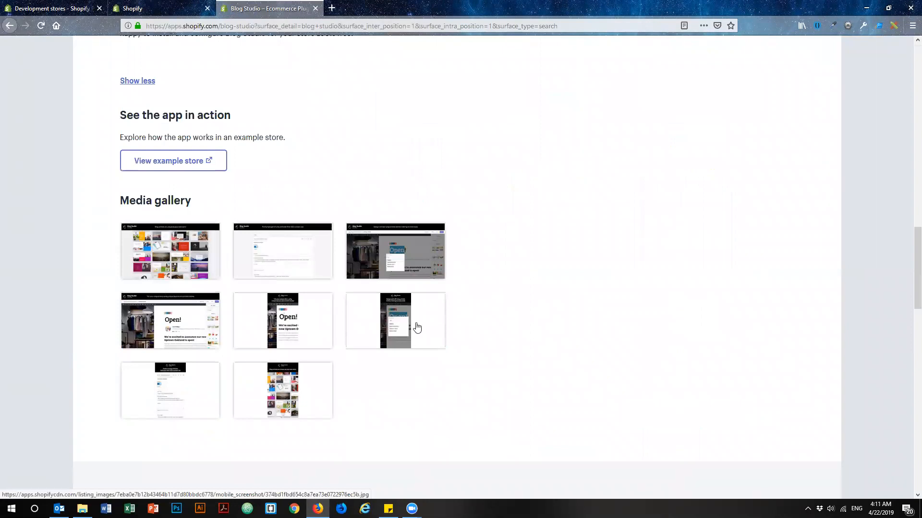
pyautogui.scroll(10, 488, 268)
pyautogui.scroll(4, 488, 270)
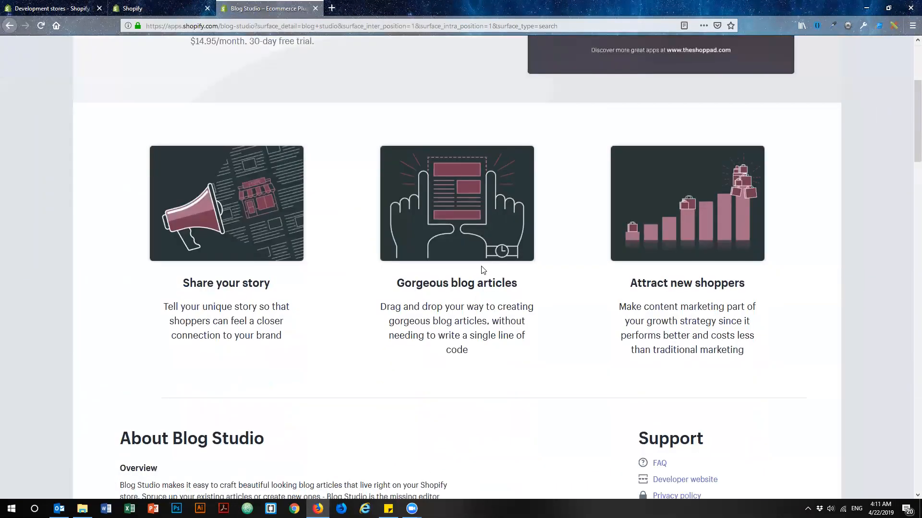
# Add the Blog Studio app to the store and approve its installation.
pyautogui.scroll(4, 377, 287)
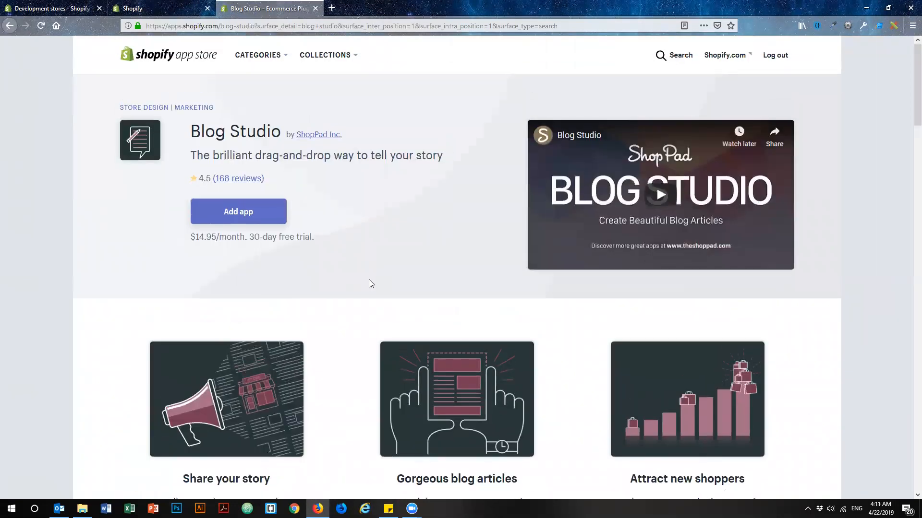
pyautogui.click(243, 214)
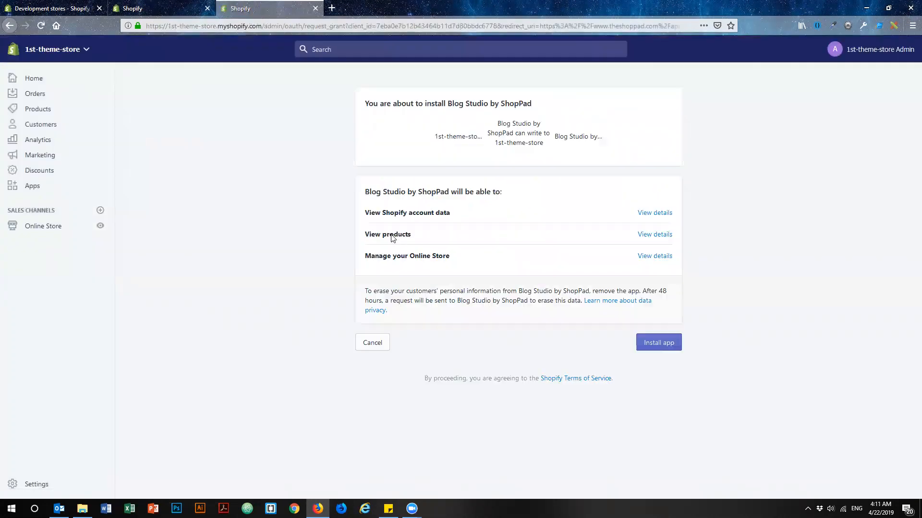
pyautogui.click(657, 337)
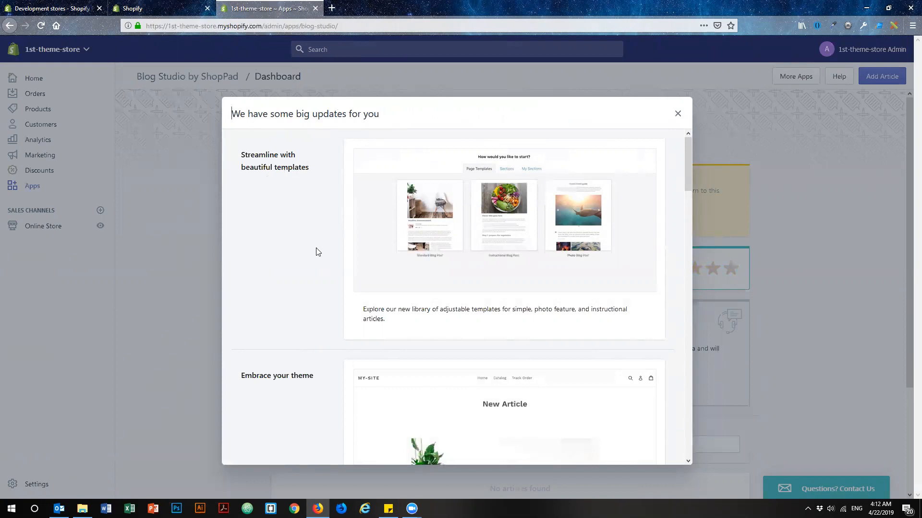
# Read through the Blog Studio updates announcement, from templates to new blocks, and dismiss it.
pyautogui.scroll(-4, 302, 249)
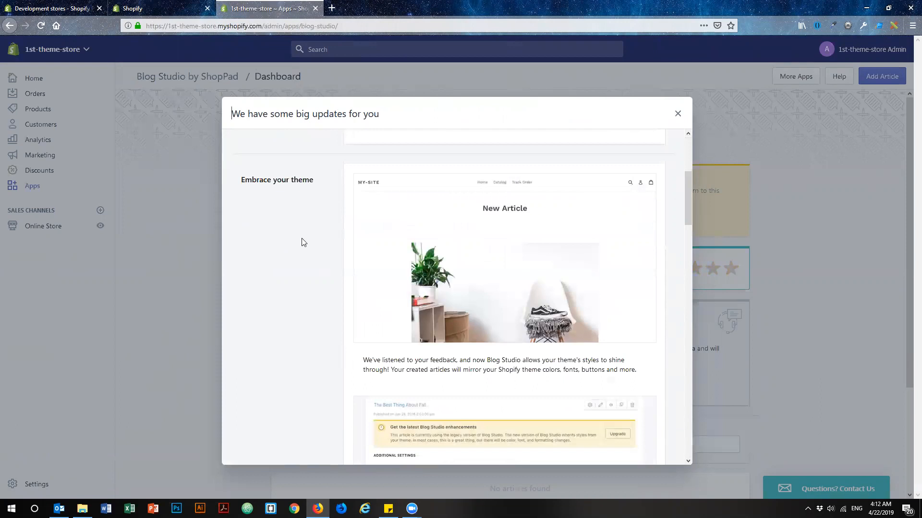
pyautogui.scroll(4, 302, 239)
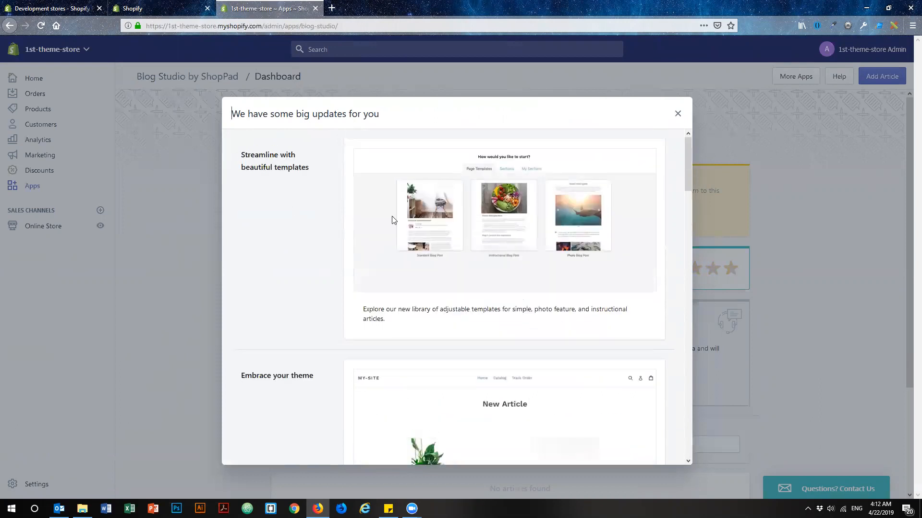
pyautogui.scroll(-5, 263, 201)
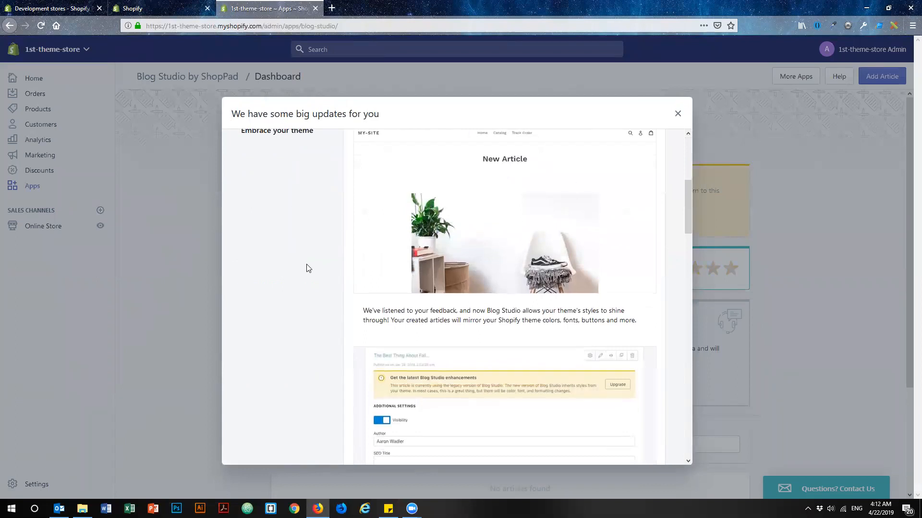
pyautogui.scroll(-10, 302, 266)
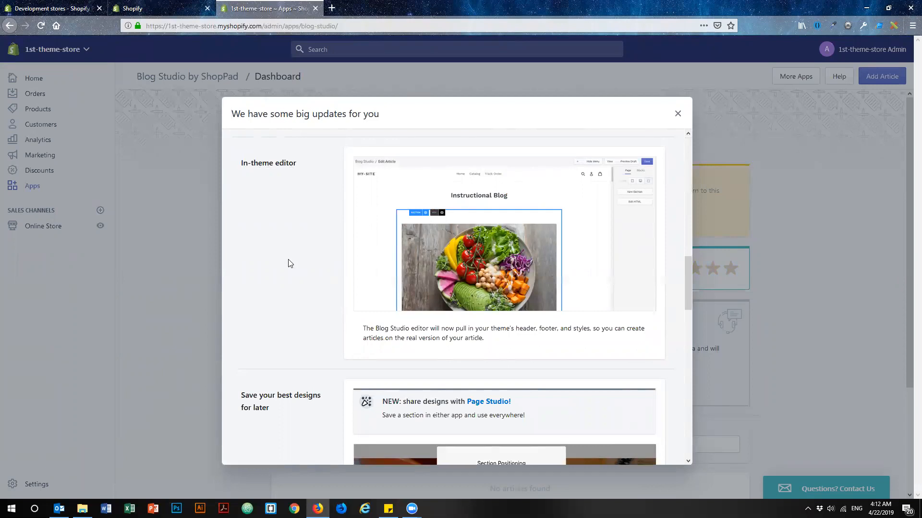
pyautogui.scroll(-4, 286, 261)
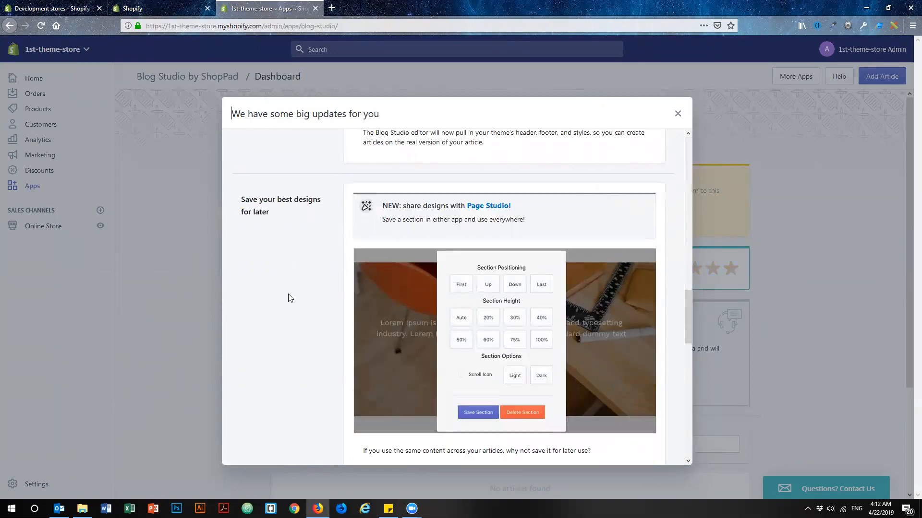
pyautogui.scroll(-6, 288, 298)
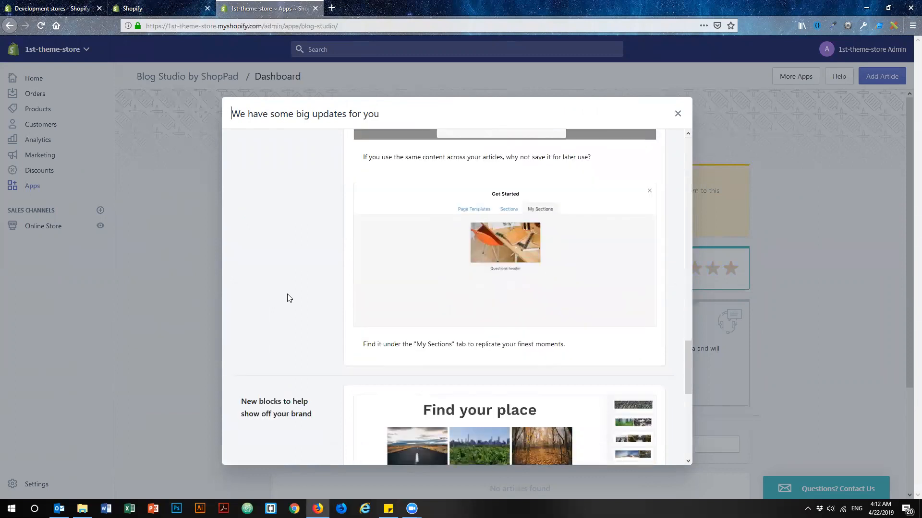
pyautogui.scroll(-4, 286, 298)
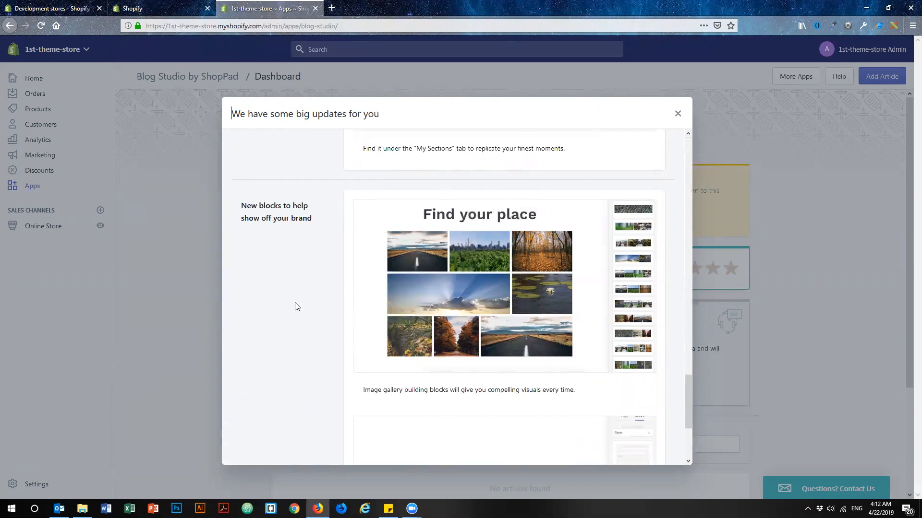
pyautogui.scroll(-3, 297, 306)
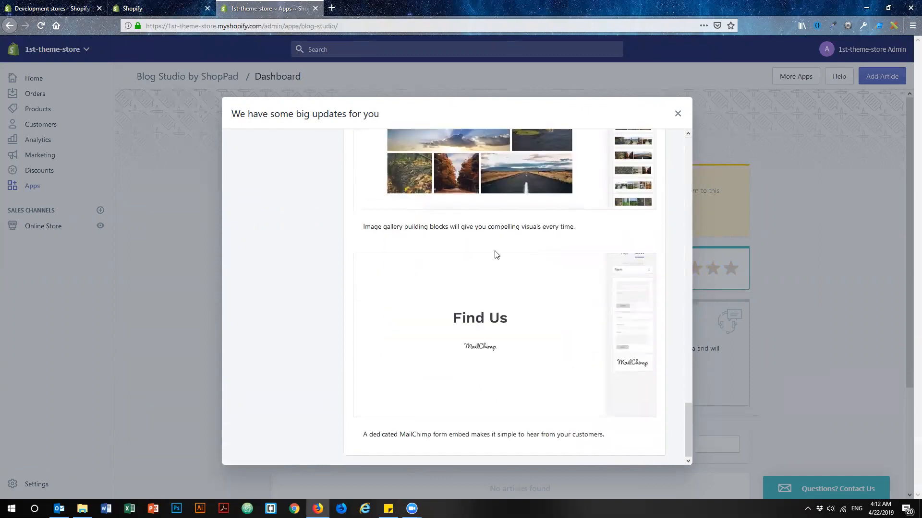
pyautogui.click(674, 117)
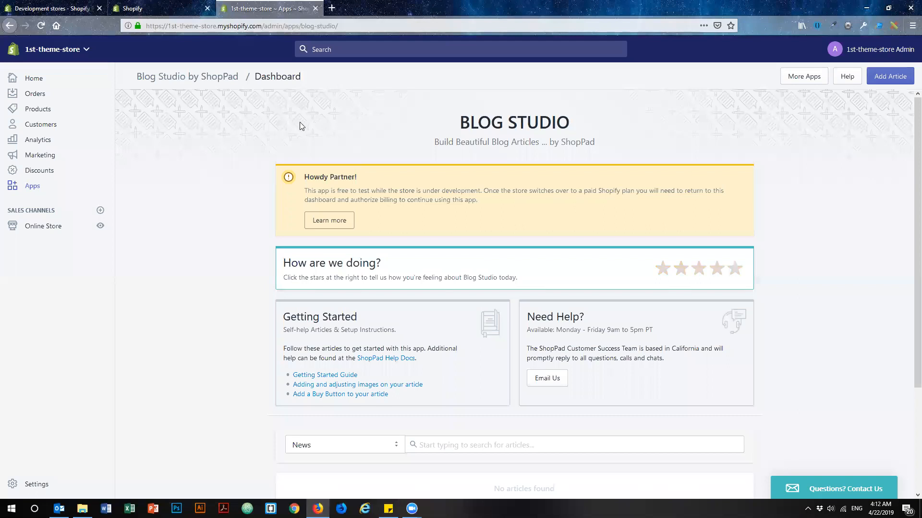
# Check the article list for the News blog on the Blog Studio dashboard.
pyautogui.scroll(-3, 228, 249)
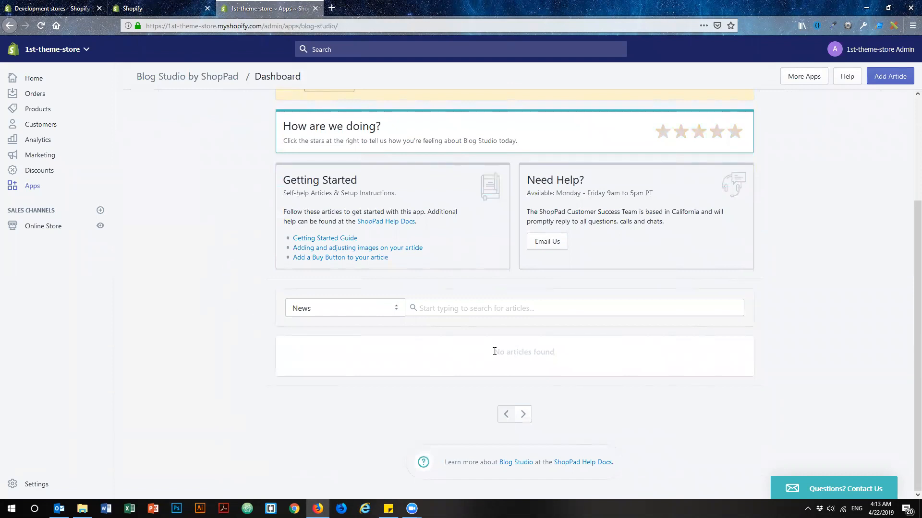
pyautogui.moveTo(492, 353); pyautogui.dragTo(559, 353)
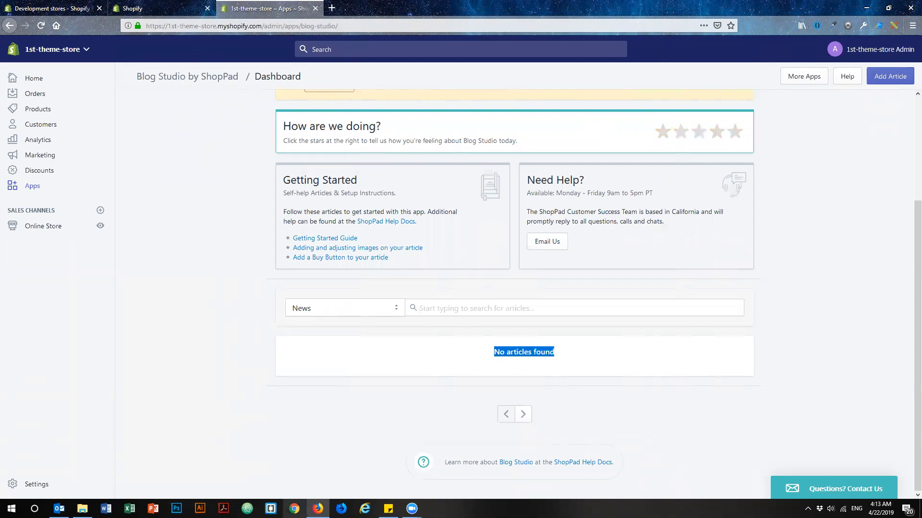
pyautogui.click(294, 509)
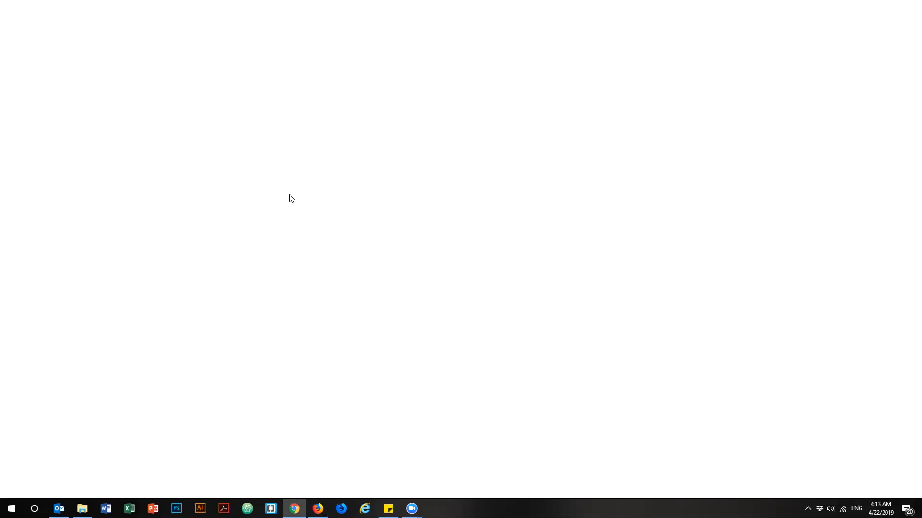
pyautogui.click(318, 509)
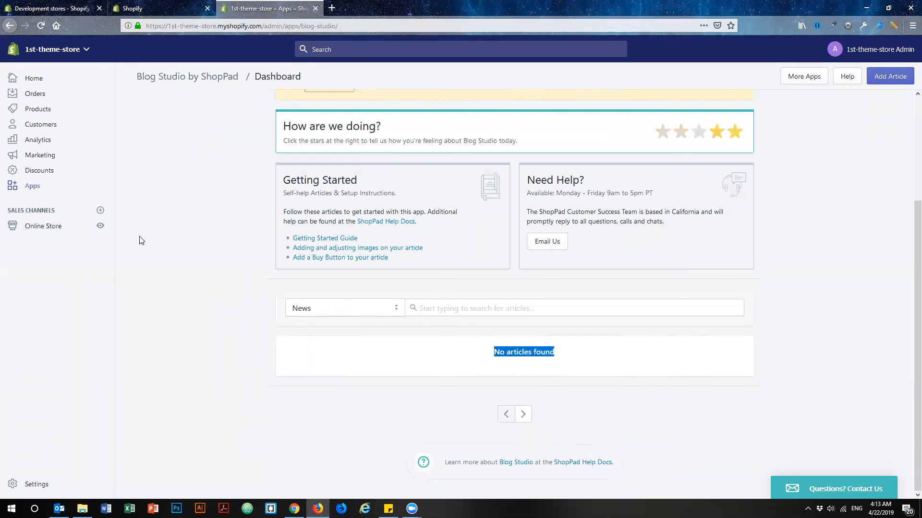
# Start a new blog post in the online store's Blog posts section.
pyautogui.click(43, 229)
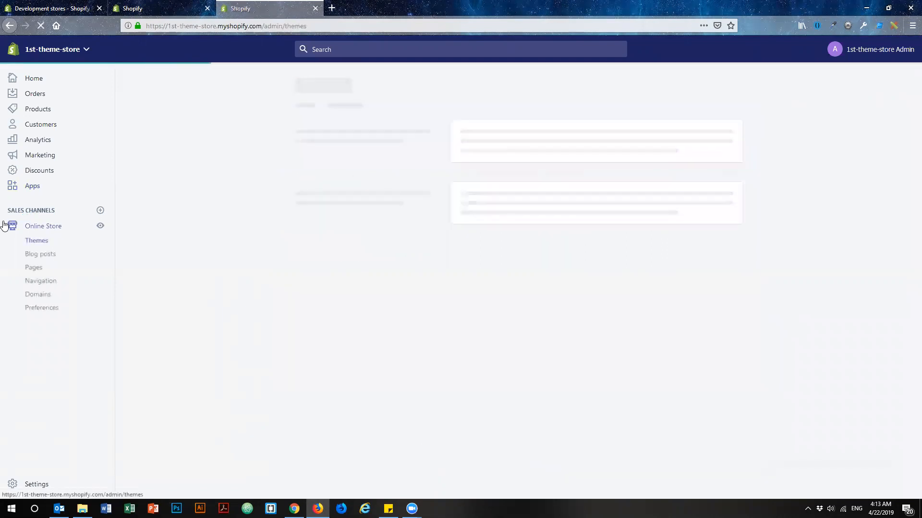
pyautogui.click(47, 256)
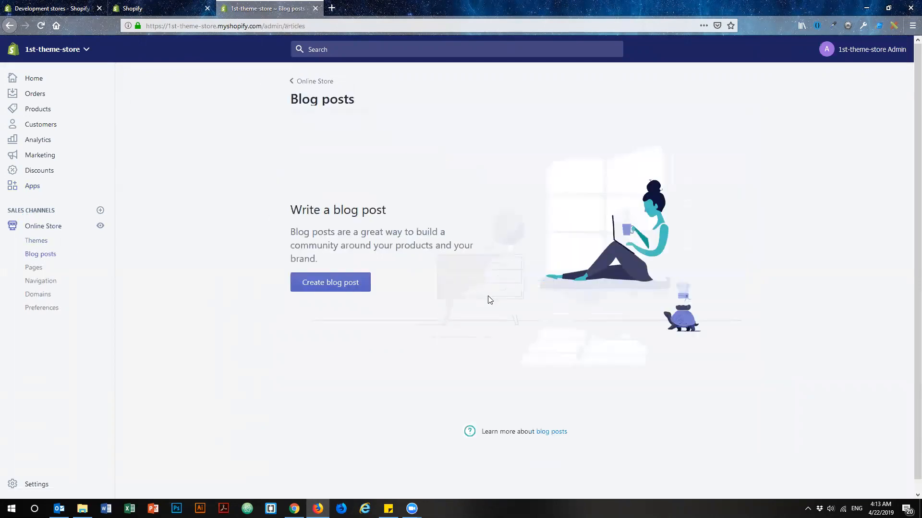
pyautogui.click(335, 285)
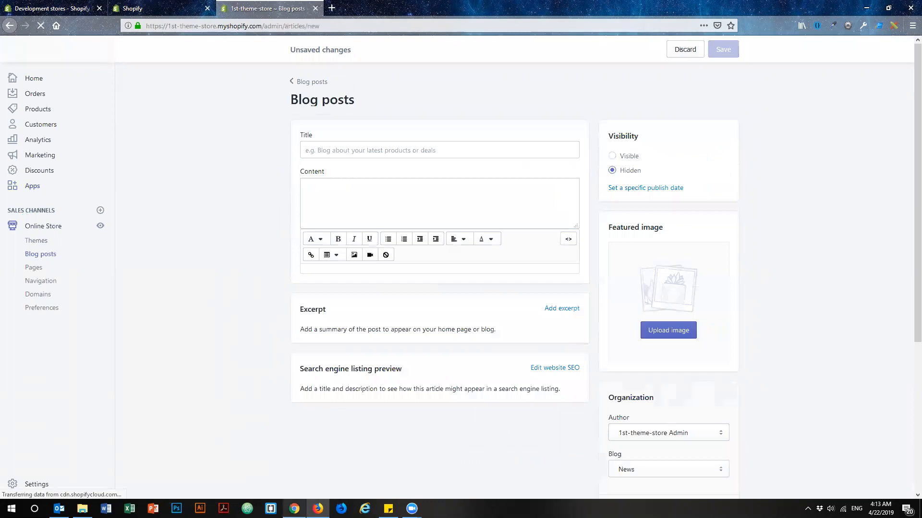
# Switch to Chrome and open the loremipsum.io placeholder text site.
pyautogui.click(294, 509)
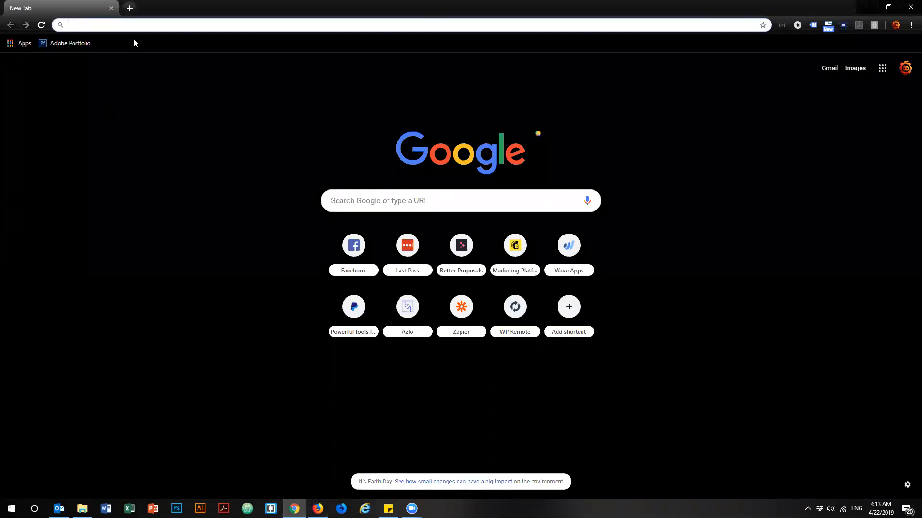
pyautogui.write('lorem')
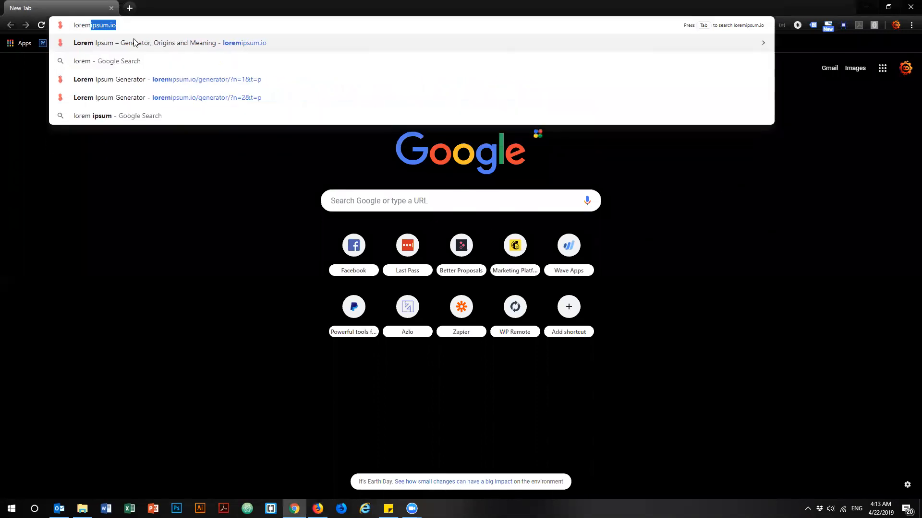
pyautogui.press('Return')
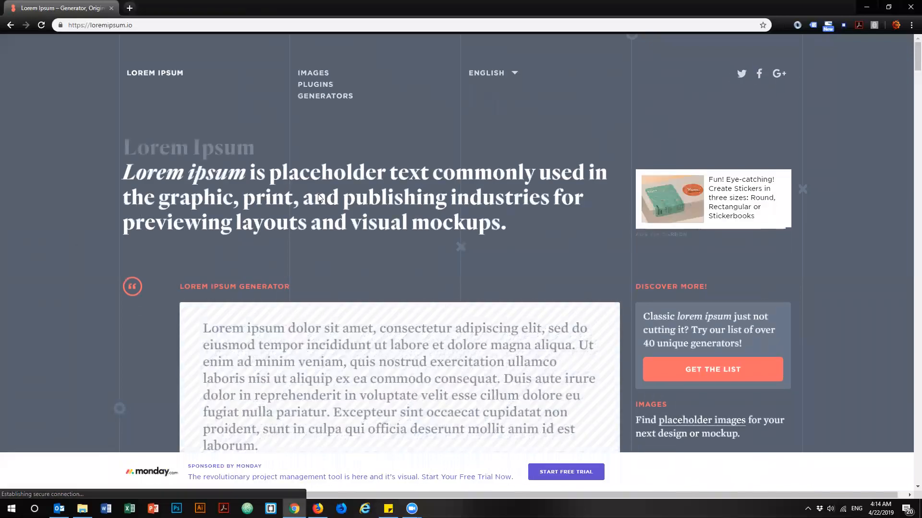
# Generate five paragraphs of lorem ipsum text on the site and copy them.
pyautogui.scroll(-5, 243, 268)
pyautogui.click(372, 256)
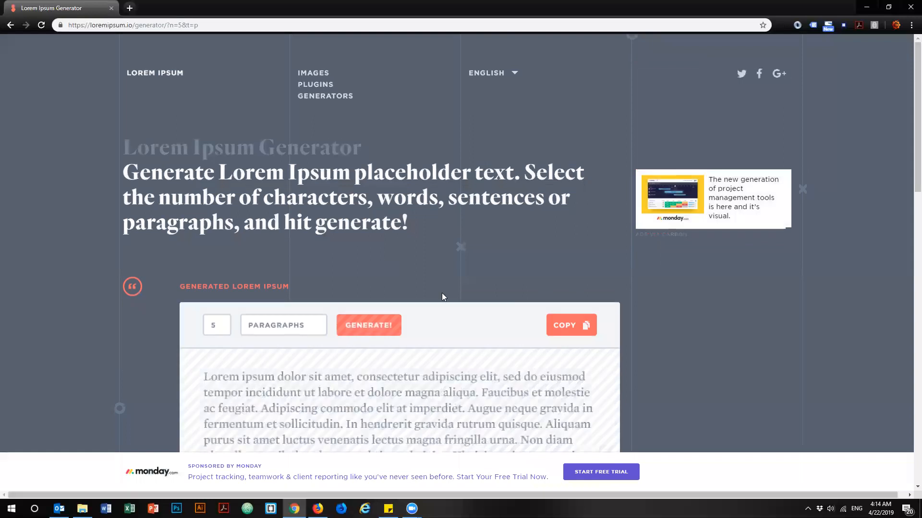
pyautogui.scroll(-1, 442, 294)
pyautogui.click(572, 280)
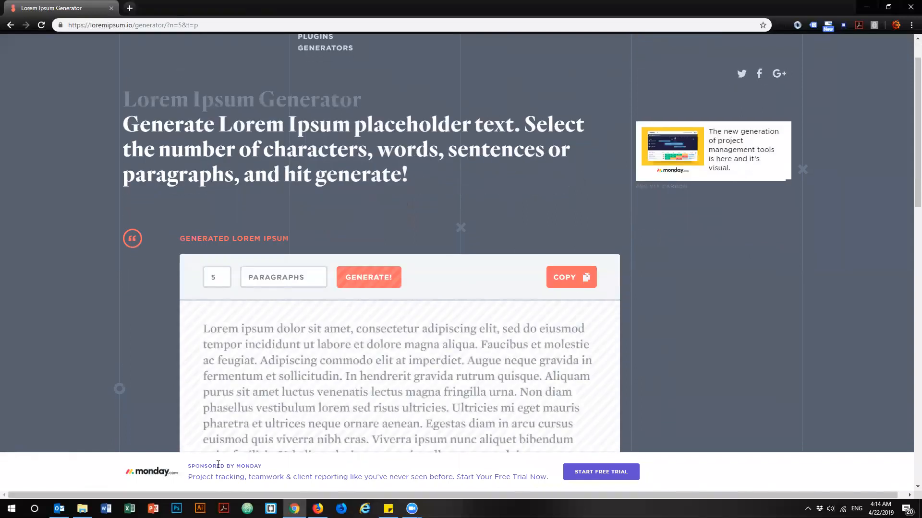
# Switch to the Shopify blog post in Firefox and put the copied placeholder text into its content.
pyautogui.hotkey('alt', 'Tab')
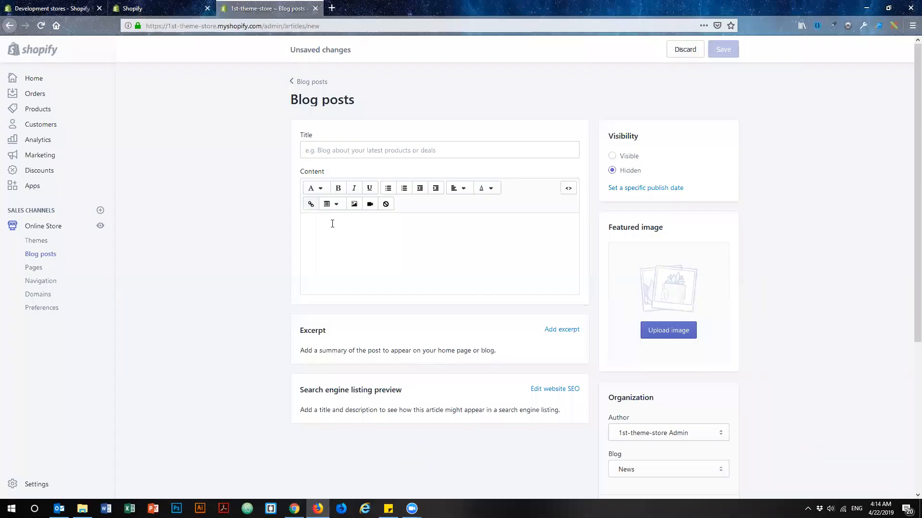
pyautogui.click(331, 223)
pyautogui.hotkey('ctrl', 'v')
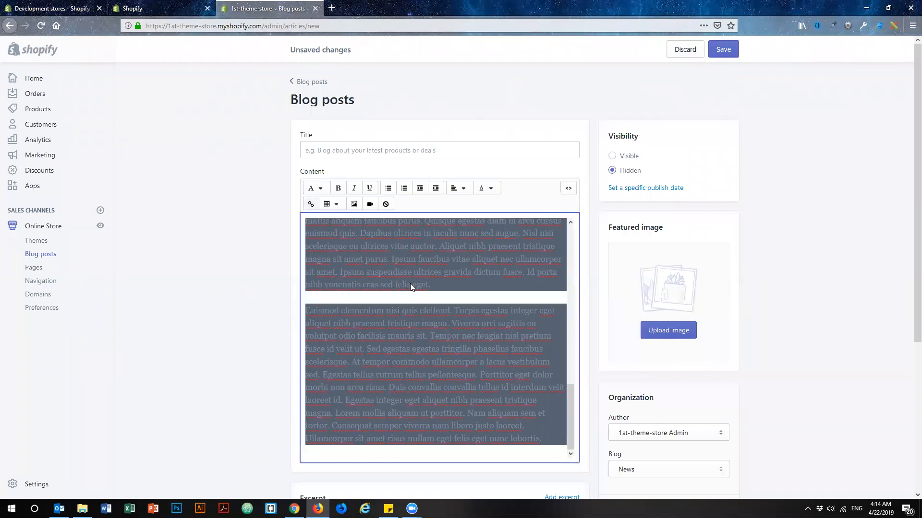
pyautogui.press('BackSpace')
pyautogui.rightClick(315, 223)
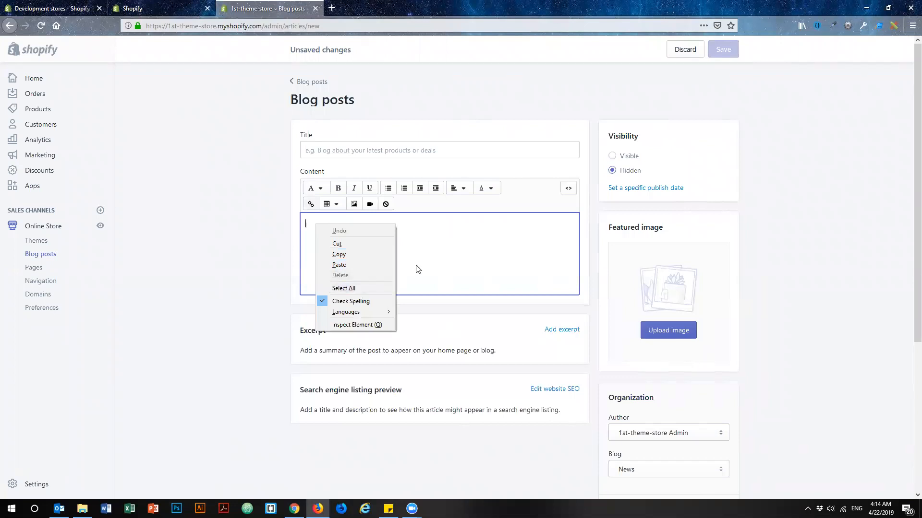
pyautogui.click(420, 253)
pyautogui.hotkey('ctrl', 'z')
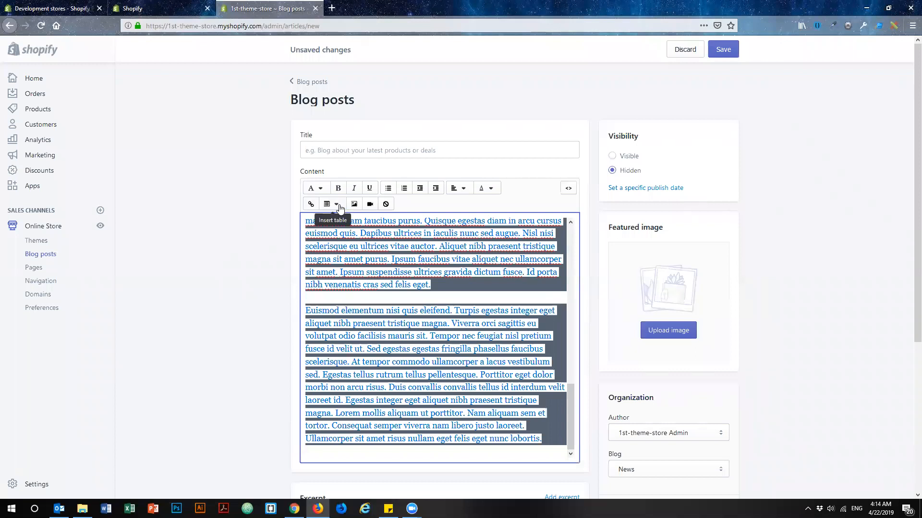
# Change the text color of the pasted content to black.
pyautogui.click(494, 192)
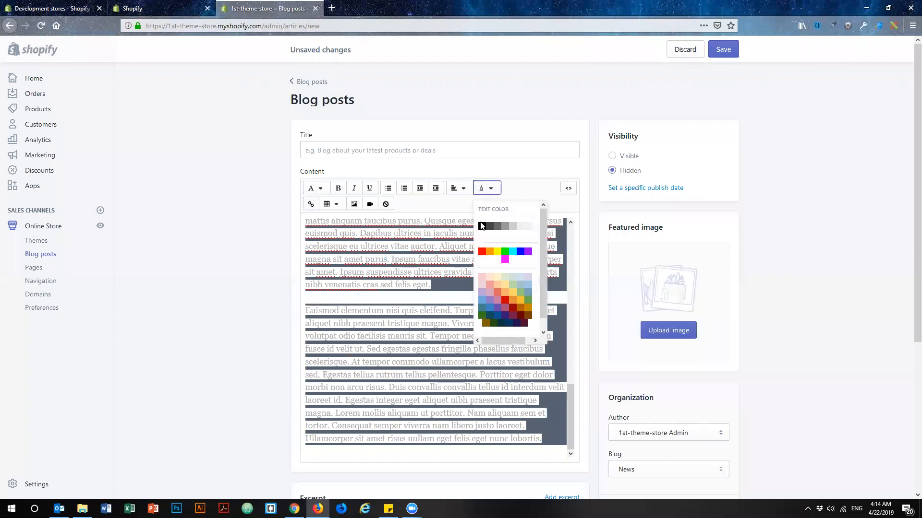
pyautogui.click(301, 185)
pyautogui.click(322, 192)
pyautogui.click(284, 200)
pyautogui.click(447, 247)
# Delete all the pasted placeholder text from the post's content.
pyautogui.scroll(-8, 452, 281)
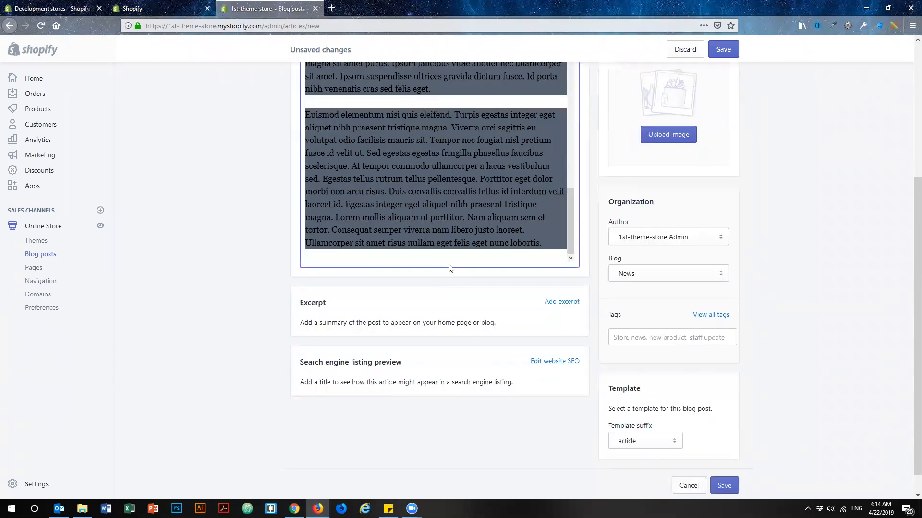
pyautogui.scroll(8, 426, 233)
pyautogui.scroll(6, 426, 232)
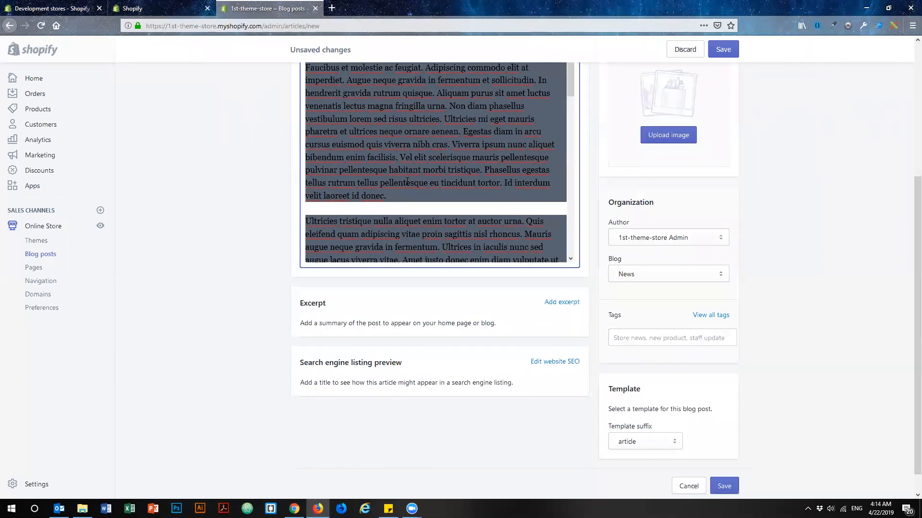
pyautogui.press('Delete')
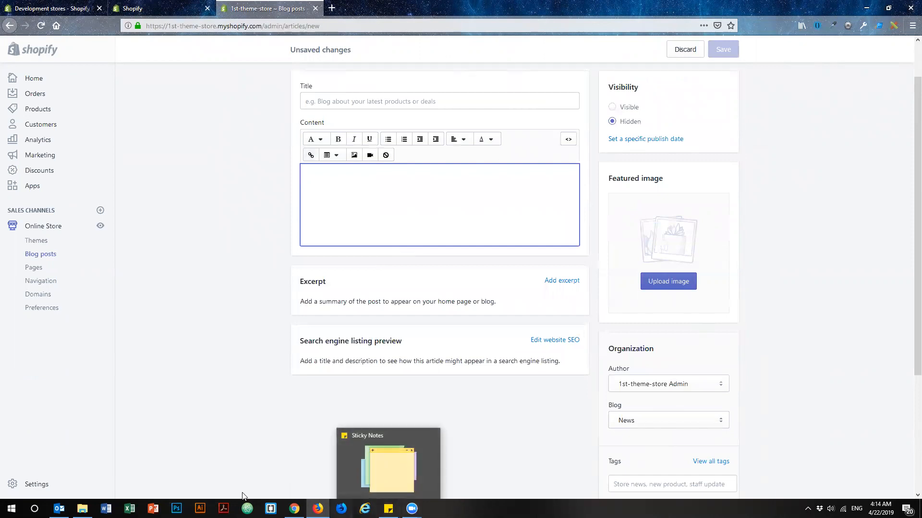
# Switch to Chrome and copy the generated paragraphs by selecting them from first to last on the page.
pyautogui.click(11, 508)
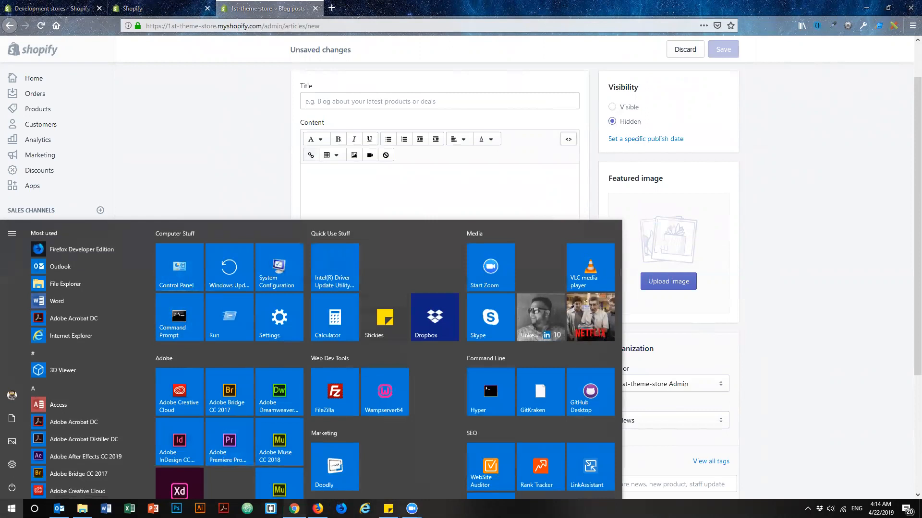
pyautogui.click(294, 509)
pyautogui.moveTo(199, 330); pyautogui.dragTo(488, 361)
pyautogui.scroll(-5, 474, 320)
pyautogui.scroll(-14, 473, 320)
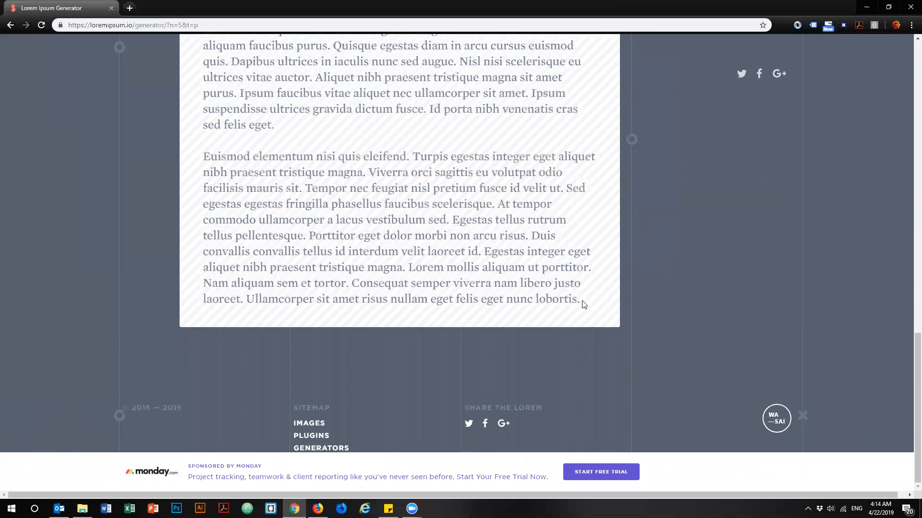
pyautogui.keyDown('shift'); pyautogui.click(582, 301); pyautogui.keyUp('shift')
# Switch back to Firefox and try pasting the paragraphs directly into the post's content.
pyautogui.click(317, 509)
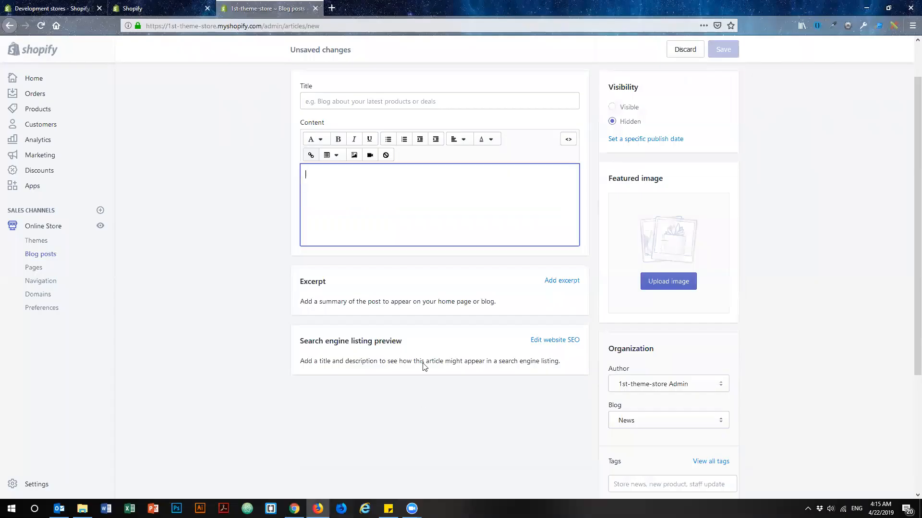
pyautogui.hotkey('ctrl', 'v')
pyautogui.hotkey('ctrl', 'z')
# Pin Notepad from Windows Accessories to Start and open it.
pyautogui.click(12, 508)
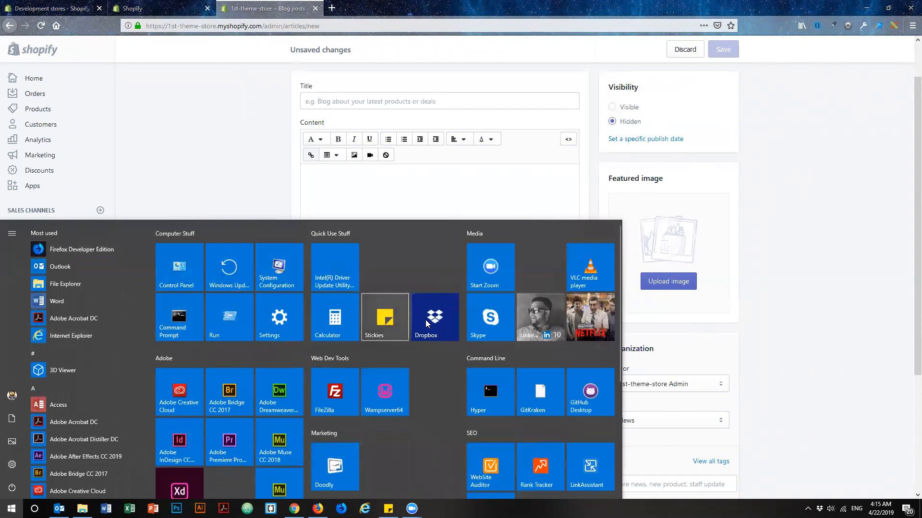
pyautogui.scroll(-15, 64, 346)
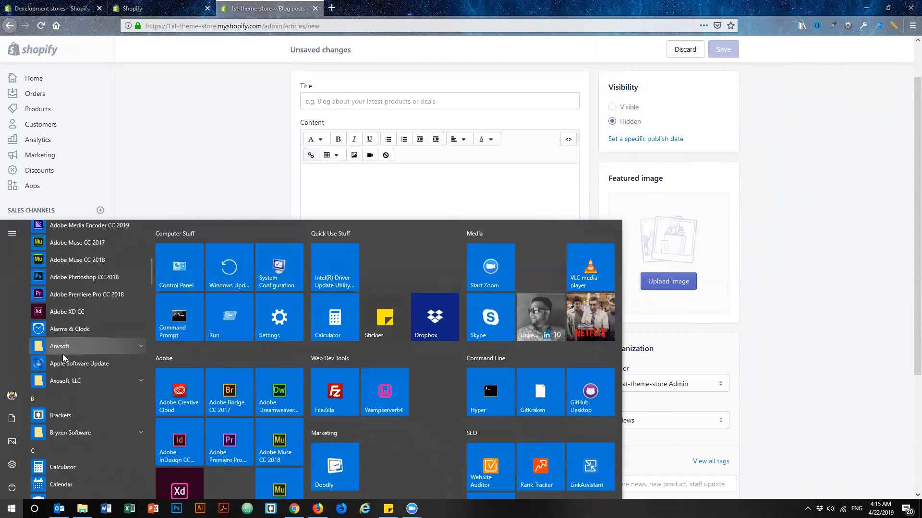
pyautogui.scroll(-20, 67, 358)
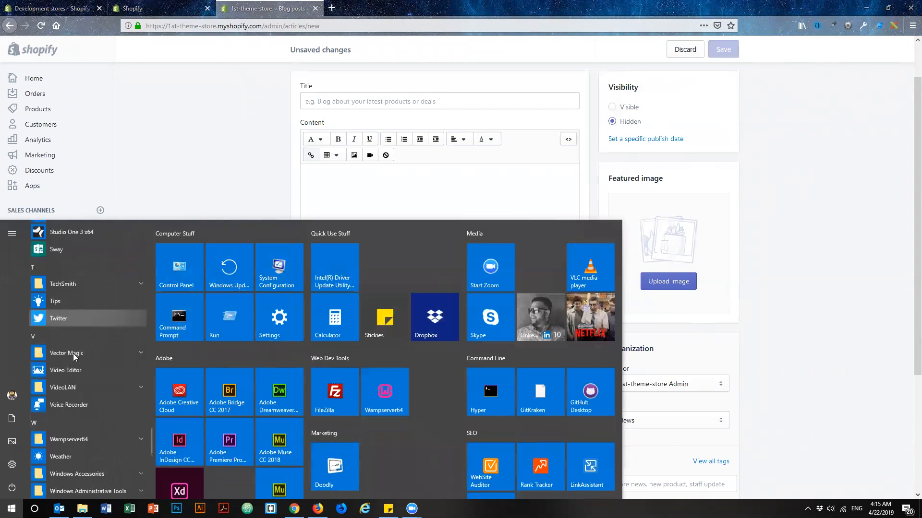
pyautogui.scroll(5, 74, 356)
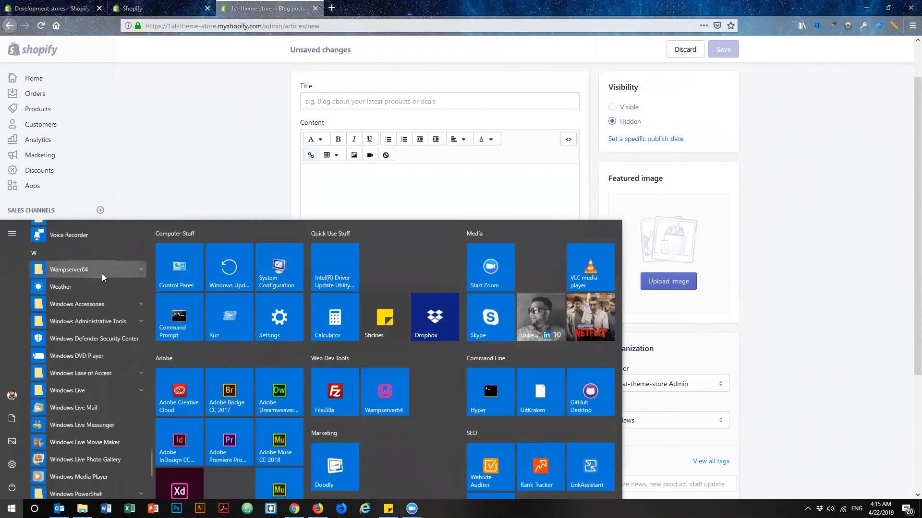
pyautogui.click(138, 307)
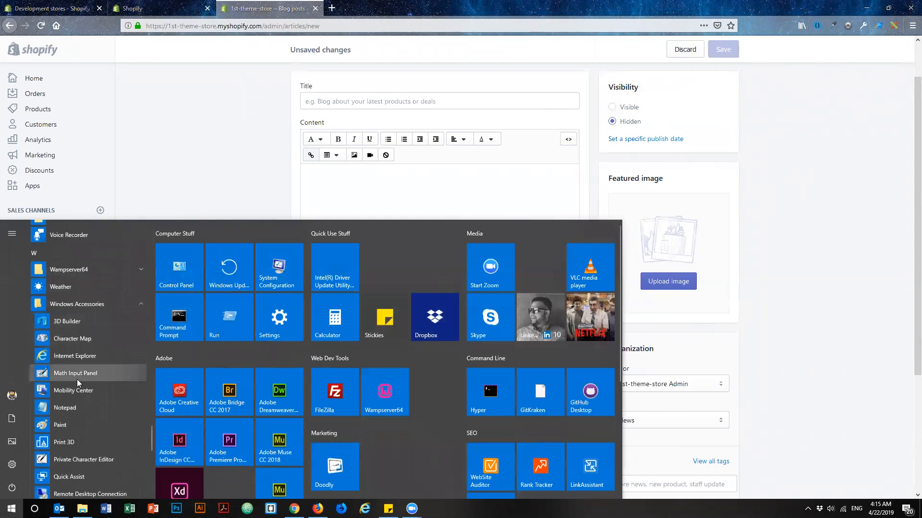
pyautogui.rightClick(68, 408)
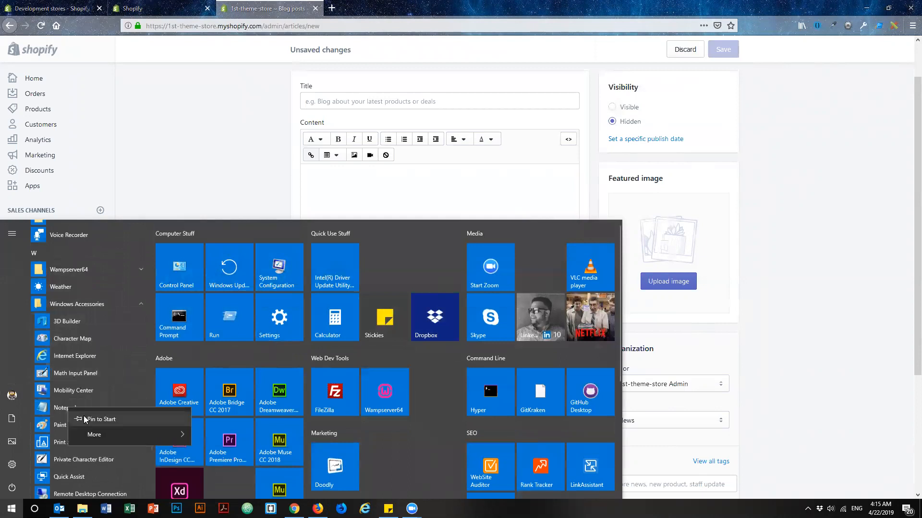
pyautogui.click(89, 420)
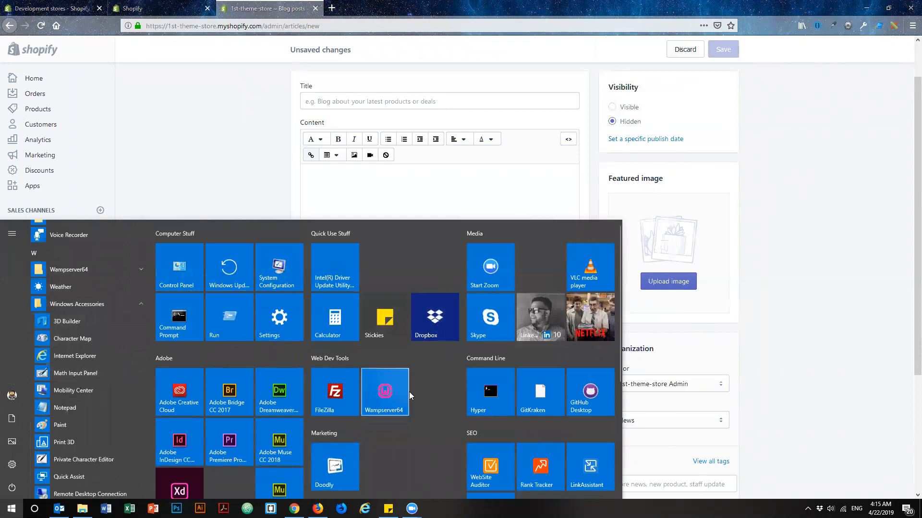
pyautogui.scroll(-4, 403, 426)
pyautogui.moveTo(375, 314)
pyautogui.mouseDown()
pyautogui.moveTo(395, 224)
pyautogui.moveTo(392, 264)
pyautogui.mouseUp()
pyautogui.press('super')
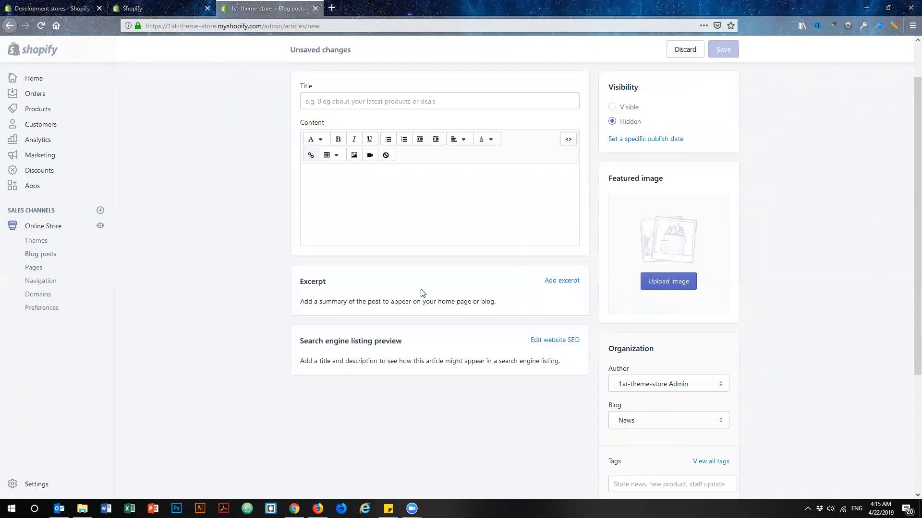
# Pass the copied paragraphs through Notepad as plain text and paste them into the blog post's content.
pyautogui.hotkey('ctrl', 'v')
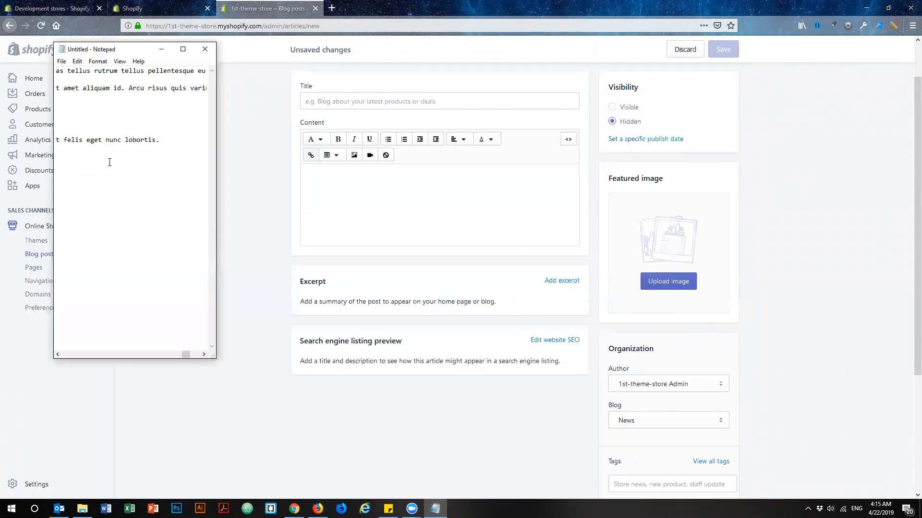
pyautogui.hotkey('ctrl', 'a')
pyautogui.click(333, 178)
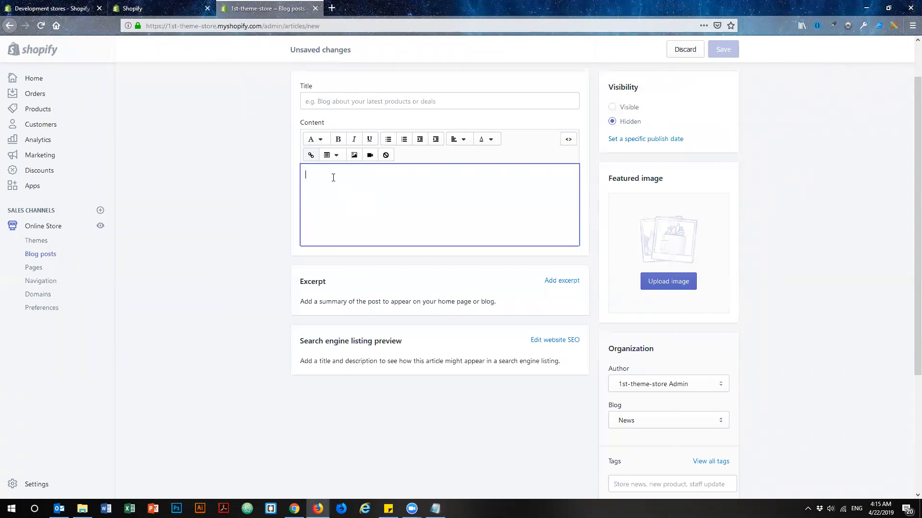
pyautogui.hotkey('ctrl', 'v')
# Title the post "Lorem ipsum dolor sit amet" using the content's opening words and set its visibility to Visible.
pyautogui.scroll(10, 414, 320)
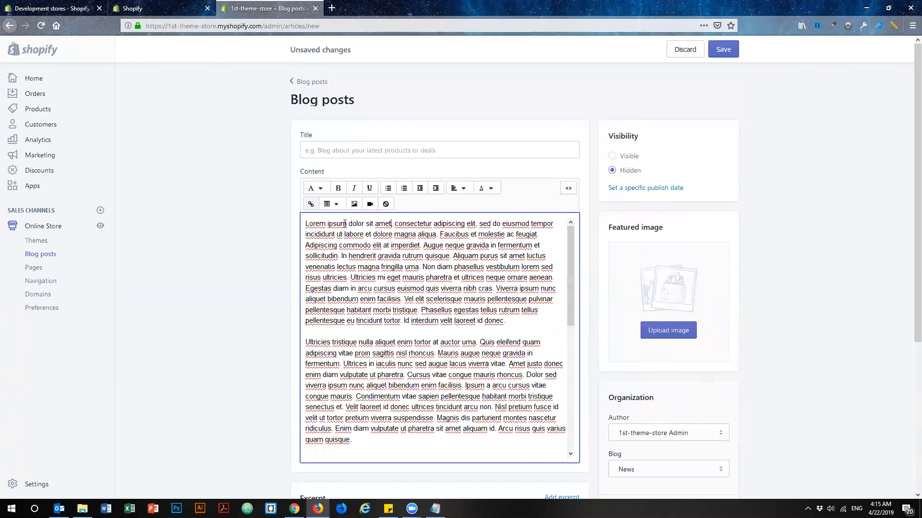
pyautogui.moveTo(345, 223); pyautogui.dragTo(300, 224)
pyautogui.hotkey('ctrl', 'c')
pyautogui.click(339, 152)
pyautogui.hotkey('ctrl', 'v')
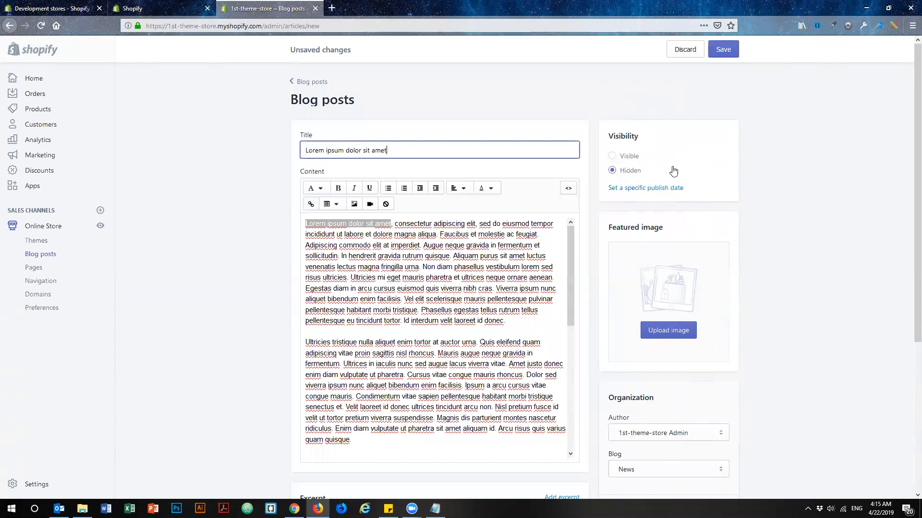
pyautogui.click(611, 157)
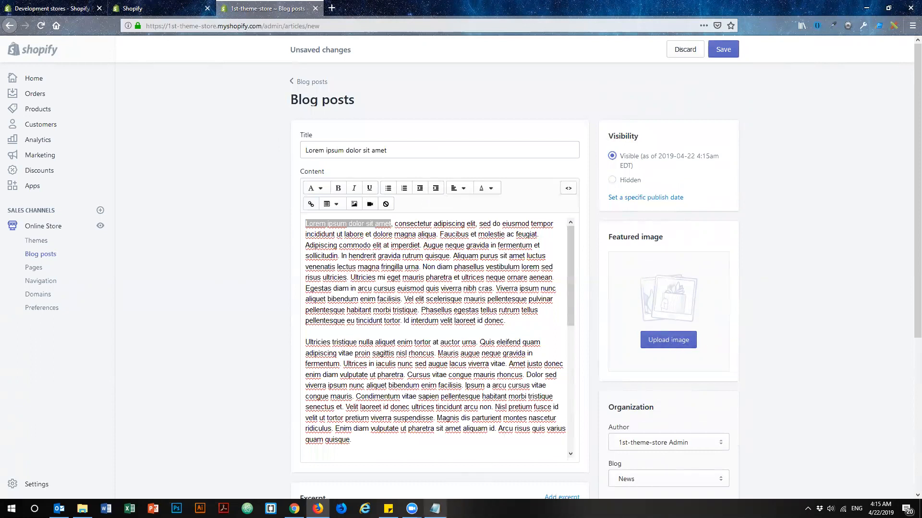
# Close Notepad without saving the untitled file.
pyautogui.click(434, 509)
pyautogui.hotkey('alt', 'F4')
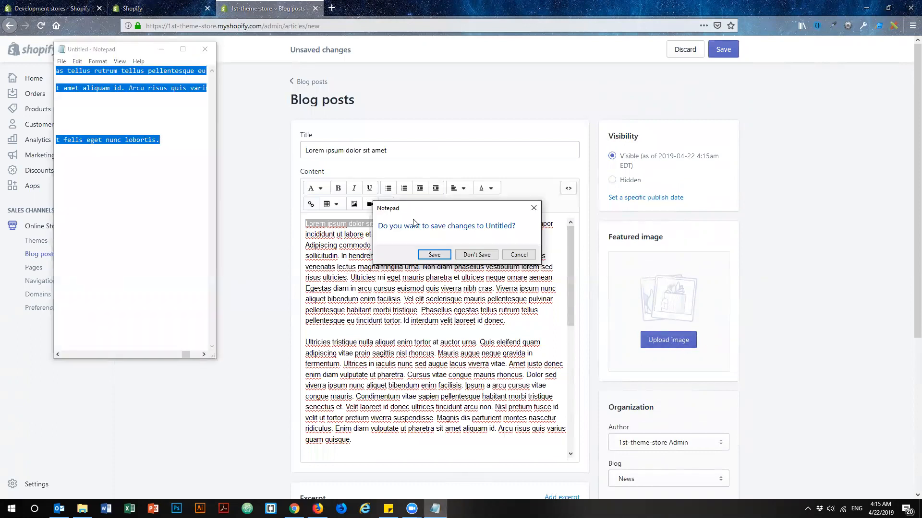
pyautogui.click(469, 253)
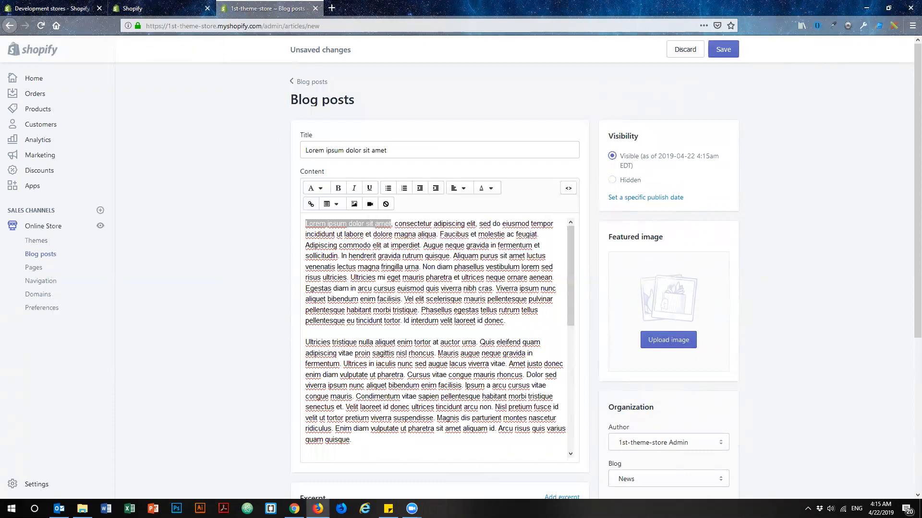
# Upload AdobeStock_182280673.jpeg from the Downloads folder as the post's featured image.
pyautogui.click(690, 340)
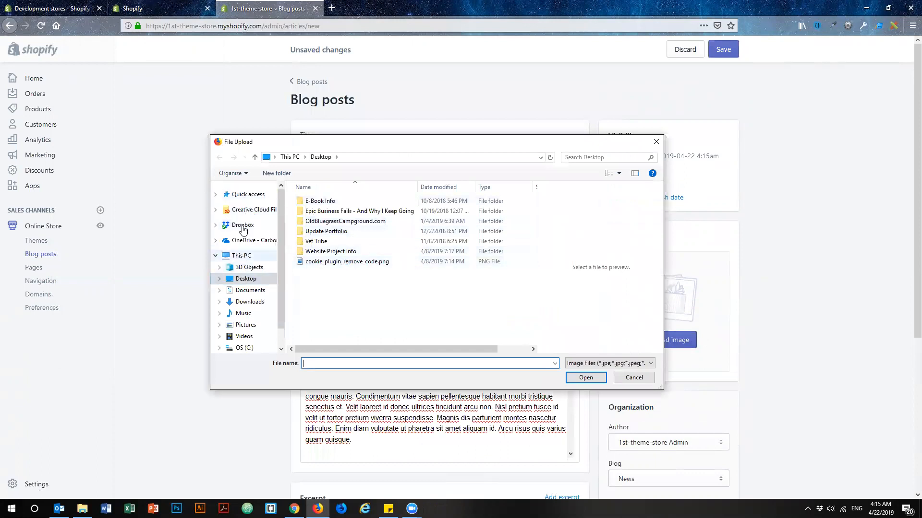
pyautogui.click(248, 301)
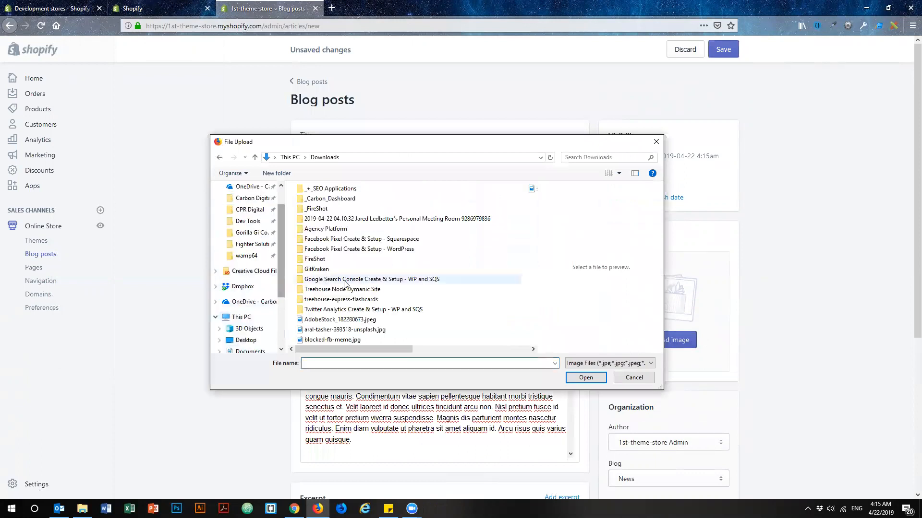
pyautogui.click(343, 320)
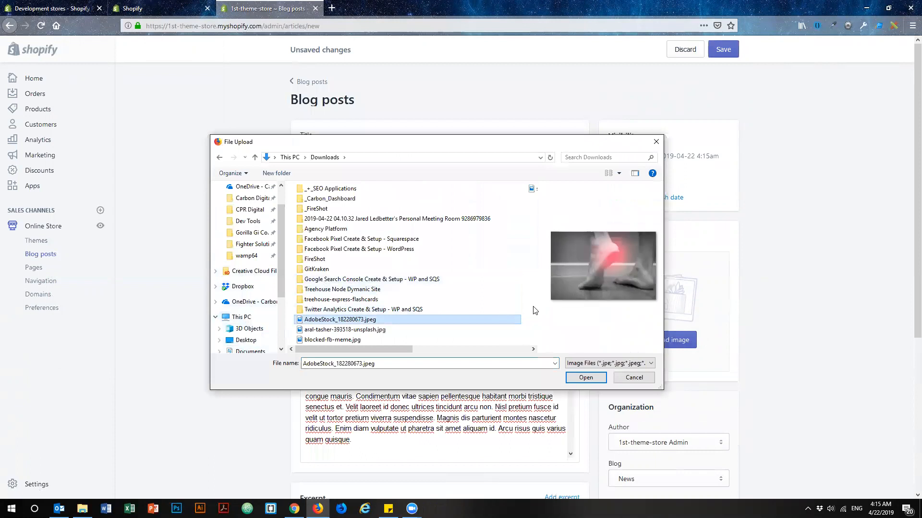
pyautogui.click(586, 377)
# Add an excerpt to the post using the content's first three sentences, then save the blog post.
pyautogui.scroll(-5, 810, 290)
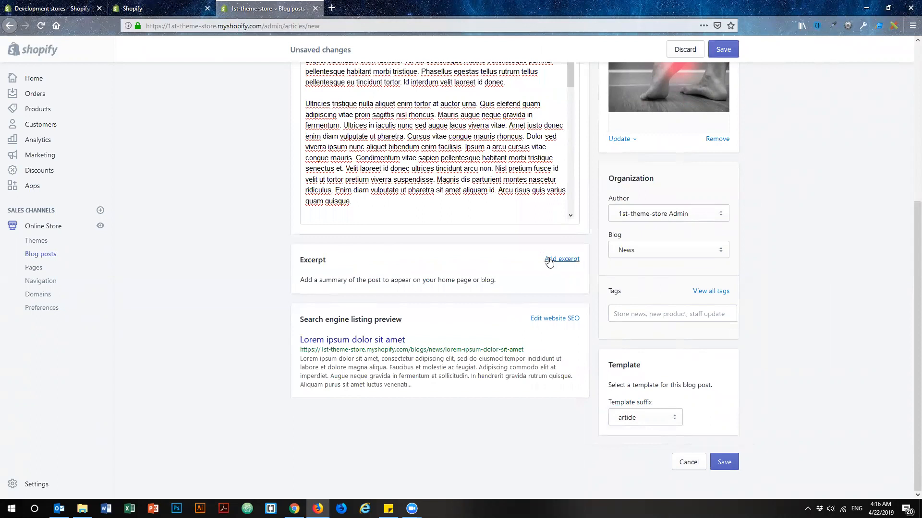
pyautogui.scroll(3, 382, 293)
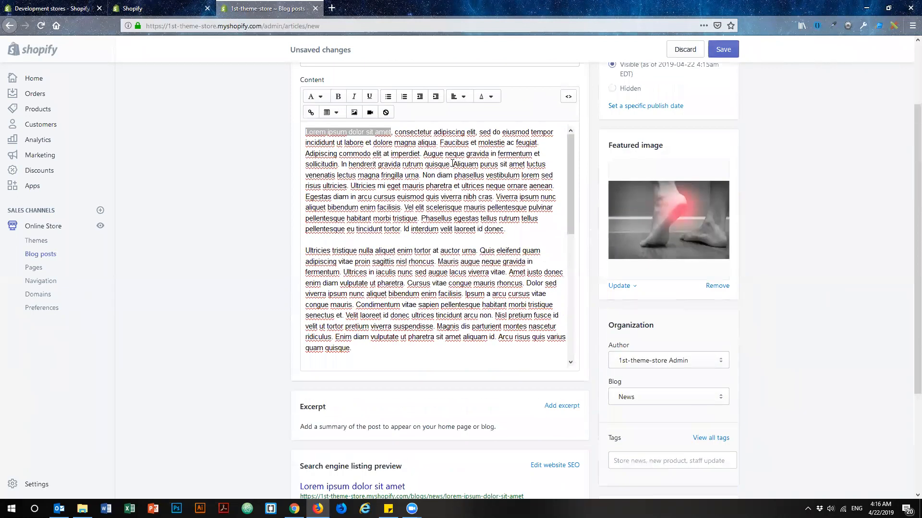
pyautogui.moveTo(420, 153); pyautogui.dragTo(306, 128)
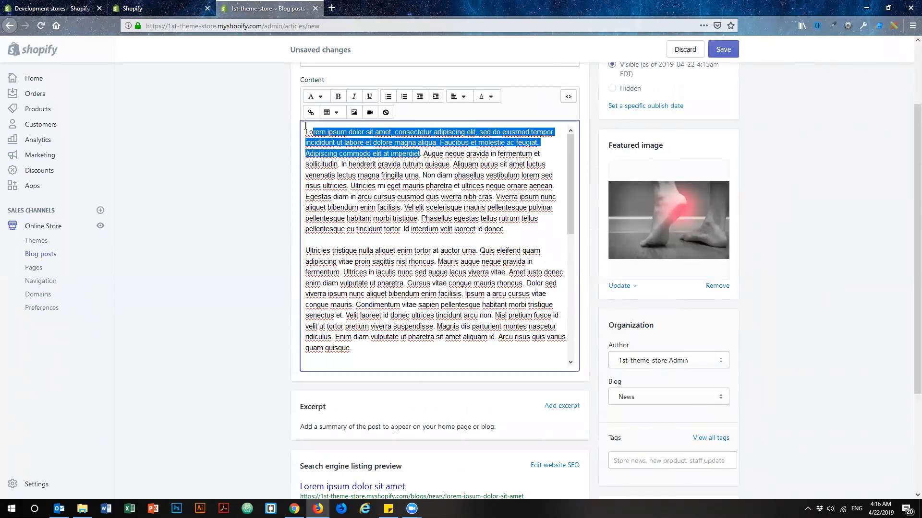
pyautogui.click(561, 406)
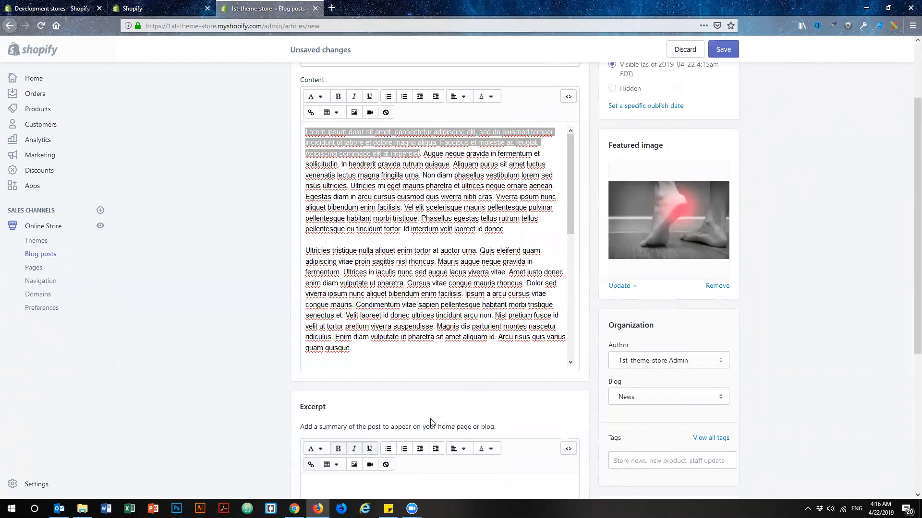
pyautogui.scroll(-2, 384, 408)
pyautogui.click(344, 386)
pyautogui.hotkey('ctrl', 'v')
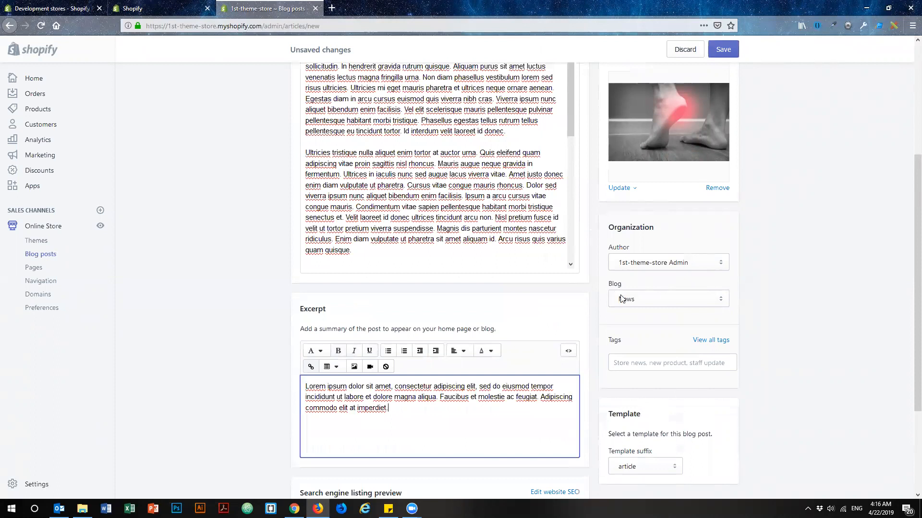
pyautogui.scroll(-3, 720, 307)
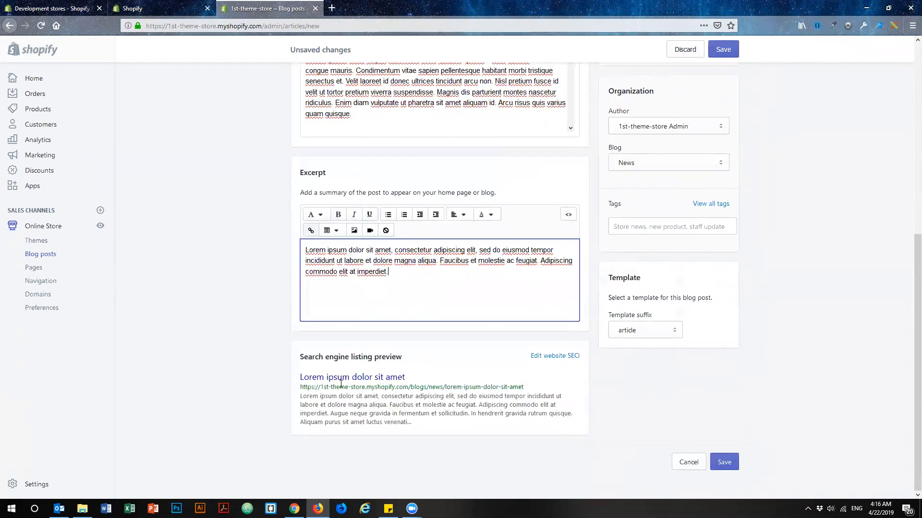
pyautogui.click(725, 463)
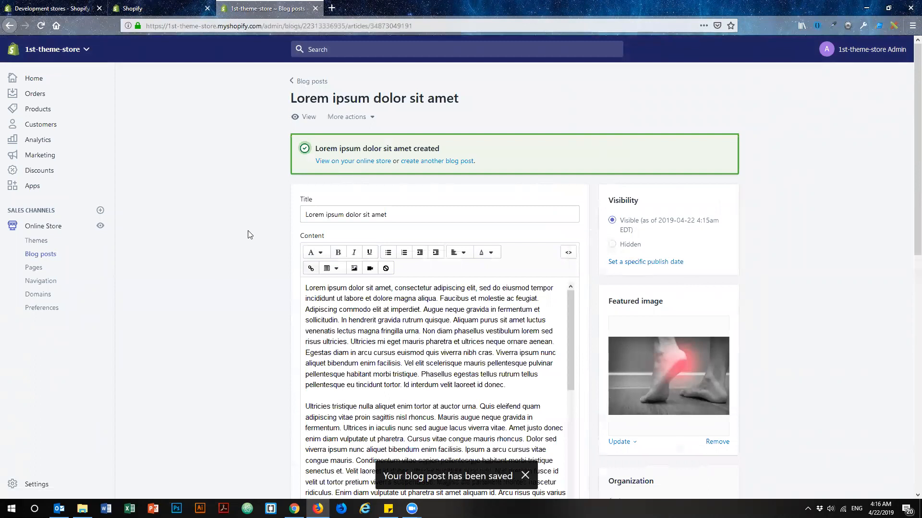
# Open Blog Studio from the store's apps and examine the article's visibility, author, SEO and URL handle settings.
pyautogui.click(35, 191)
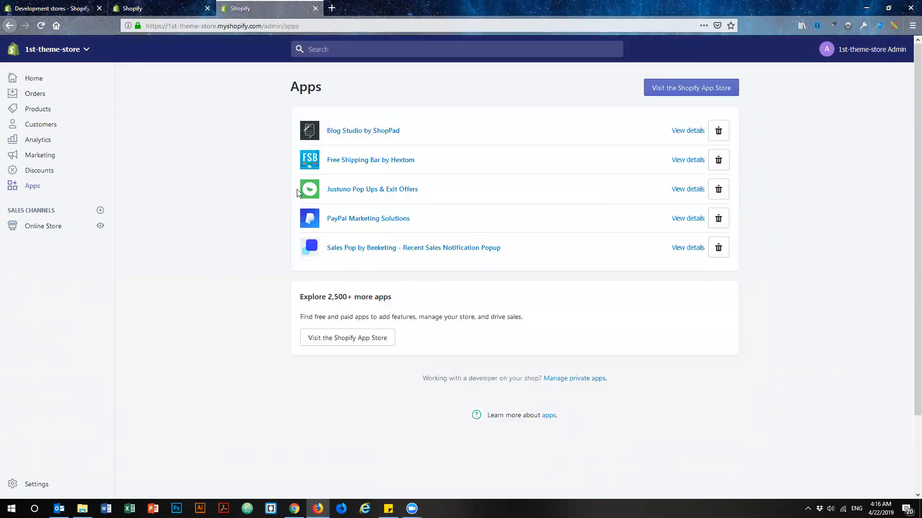
pyautogui.click(349, 132)
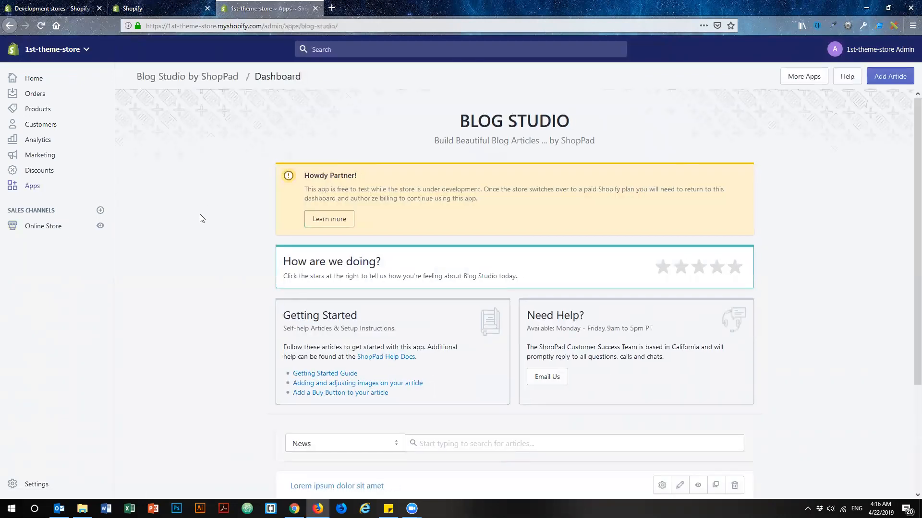
pyautogui.scroll(-3, 174, 270)
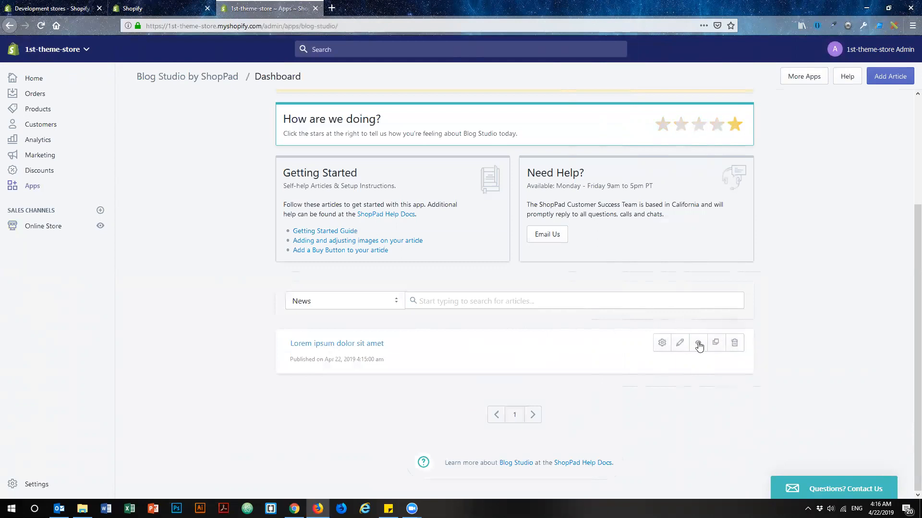
pyautogui.click(664, 345)
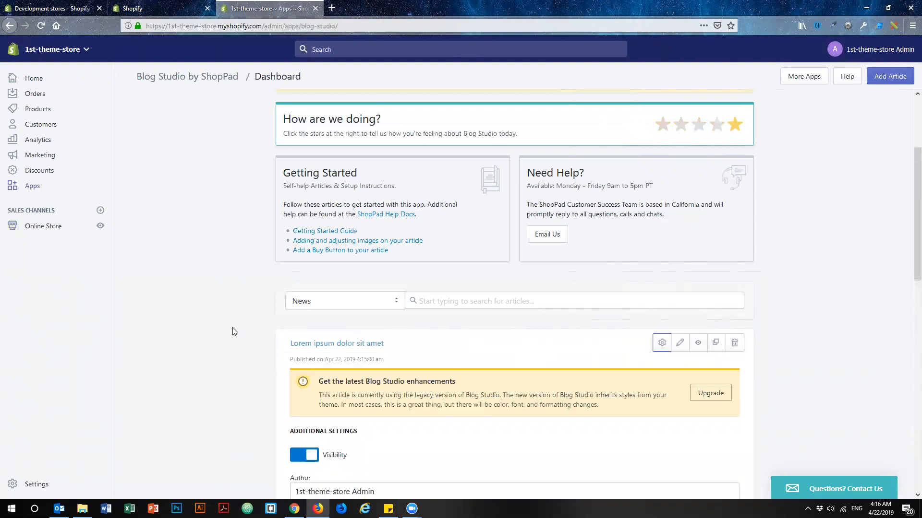
pyautogui.scroll(-4, 241, 350)
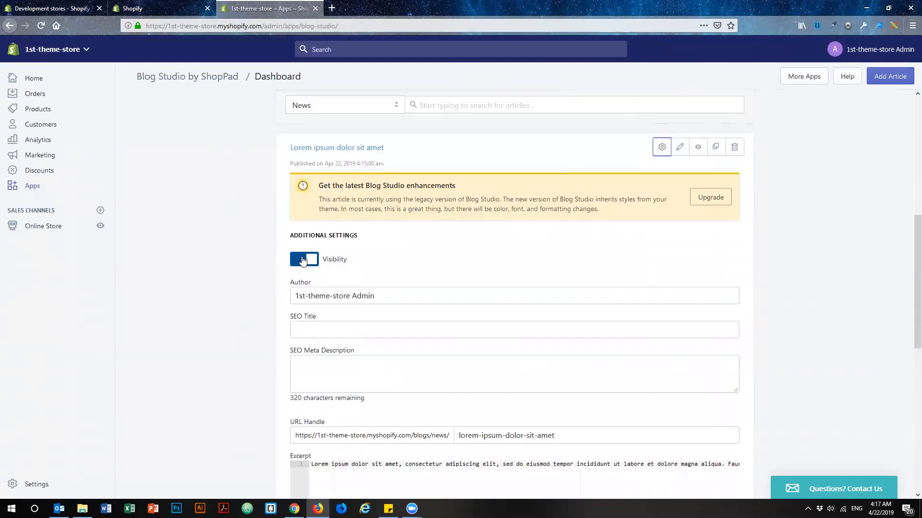
pyautogui.moveTo(397, 295); pyautogui.dragTo(280, 293)
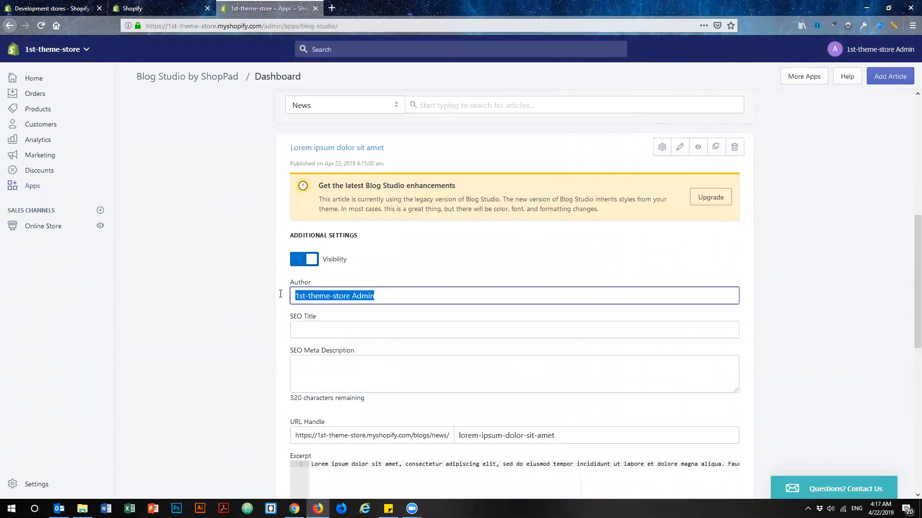
pyautogui.scroll(-1, 255, 296)
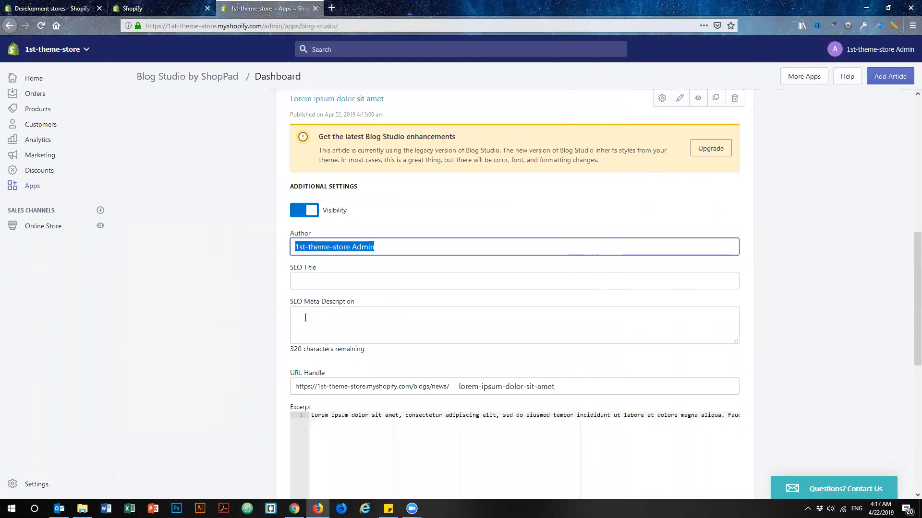
pyautogui.scroll(-3, 231, 273)
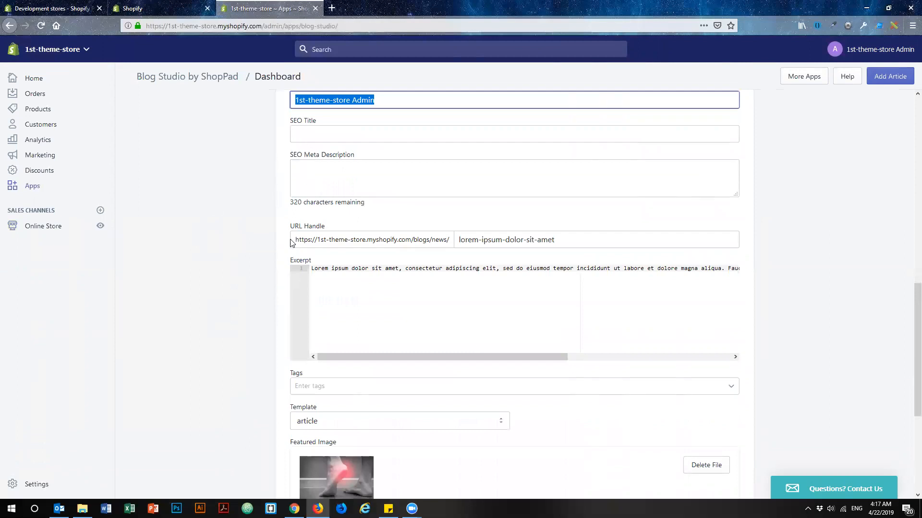
pyautogui.moveTo(571, 245); pyautogui.dragTo(451, 238)
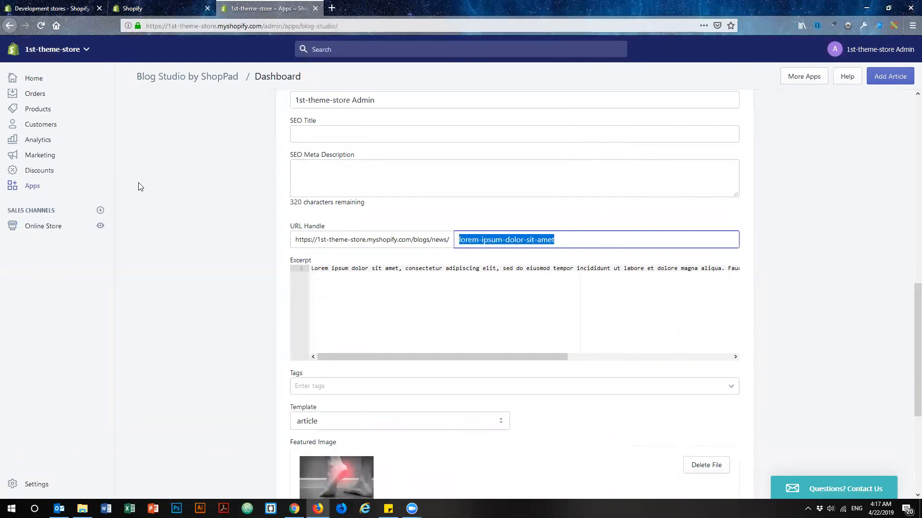
# Open the post from the store's blog posts and expand its website SEO fields, with Apps opened in a separate tab.
pyautogui.click(53, 227)
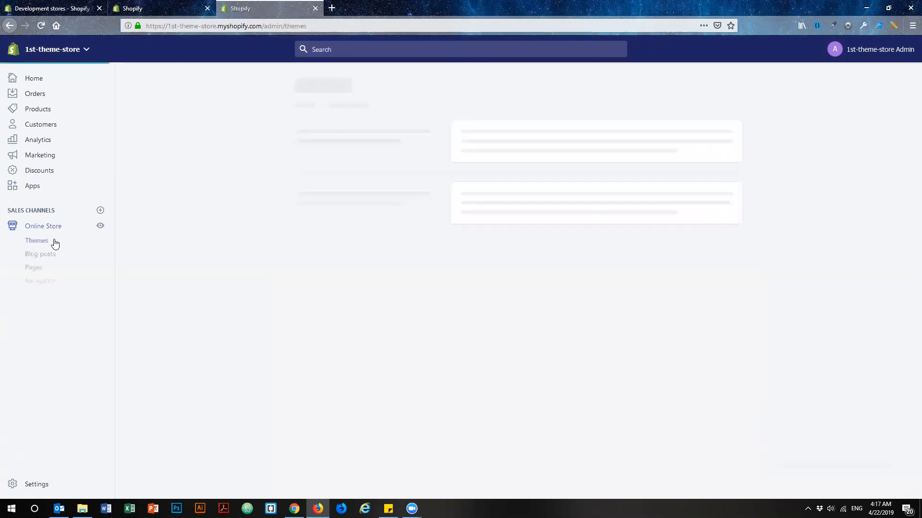
pyautogui.click(49, 257)
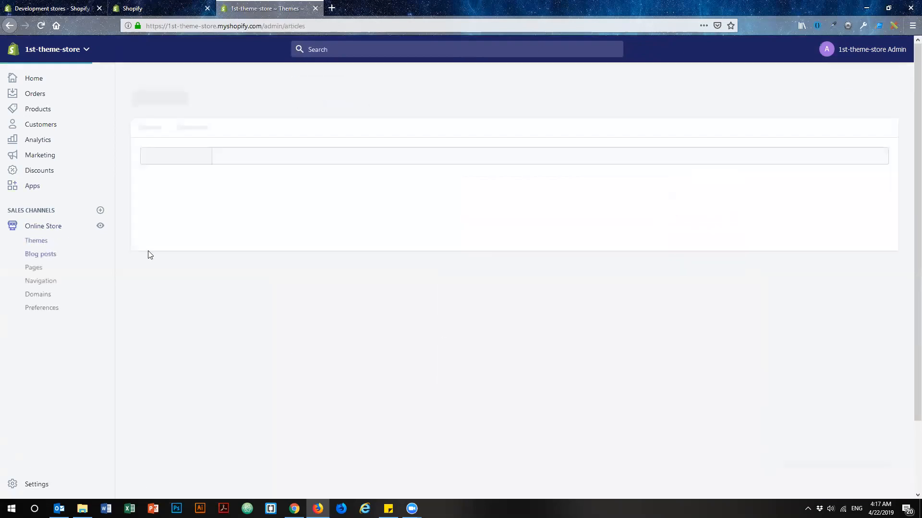
pyautogui.middleClick(33, 187)
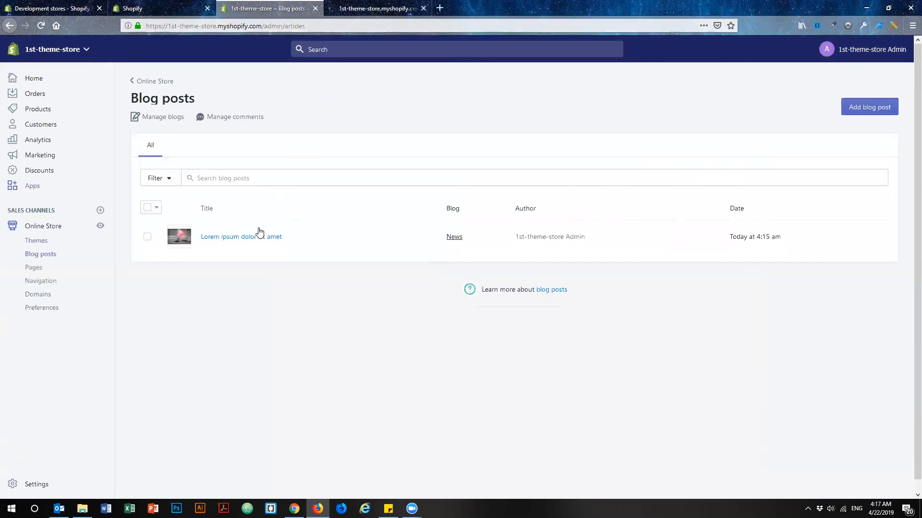
pyautogui.click(276, 256)
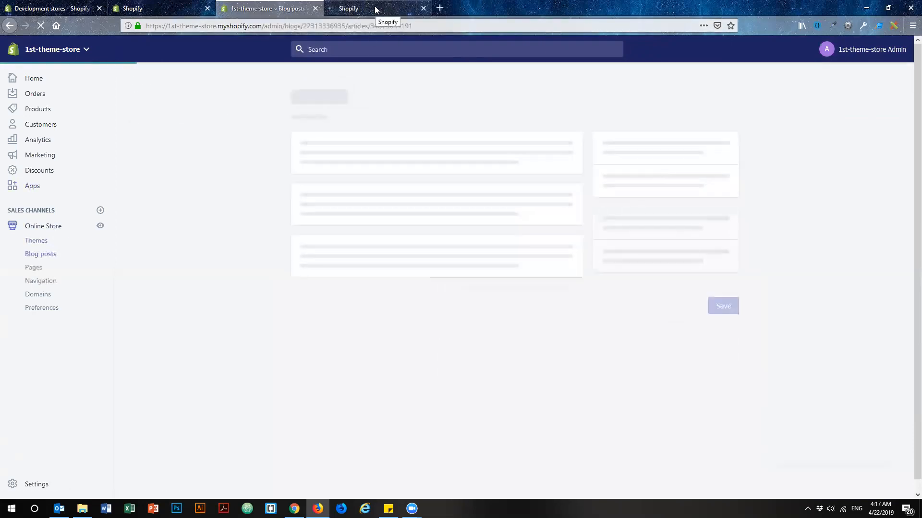
pyautogui.scroll(-10, 231, 214)
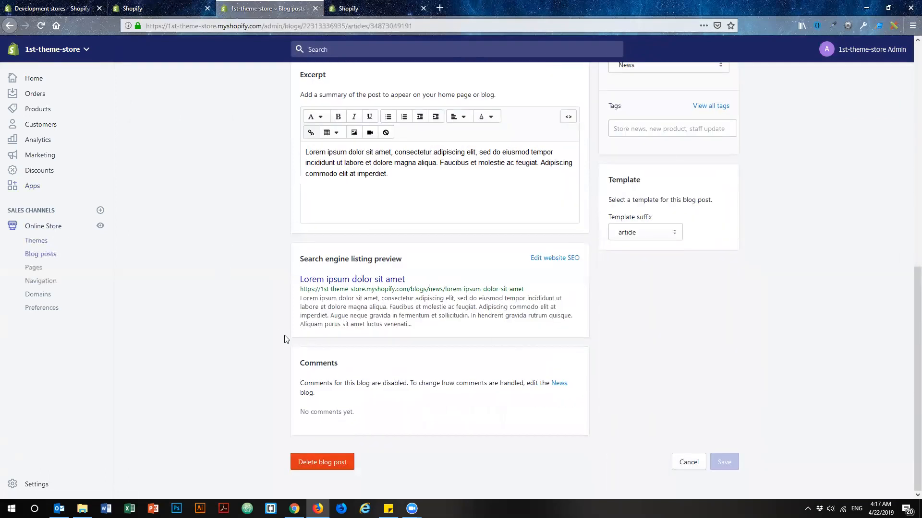
pyautogui.click(551, 260)
pyautogui.scroll(-3, 259, 316)
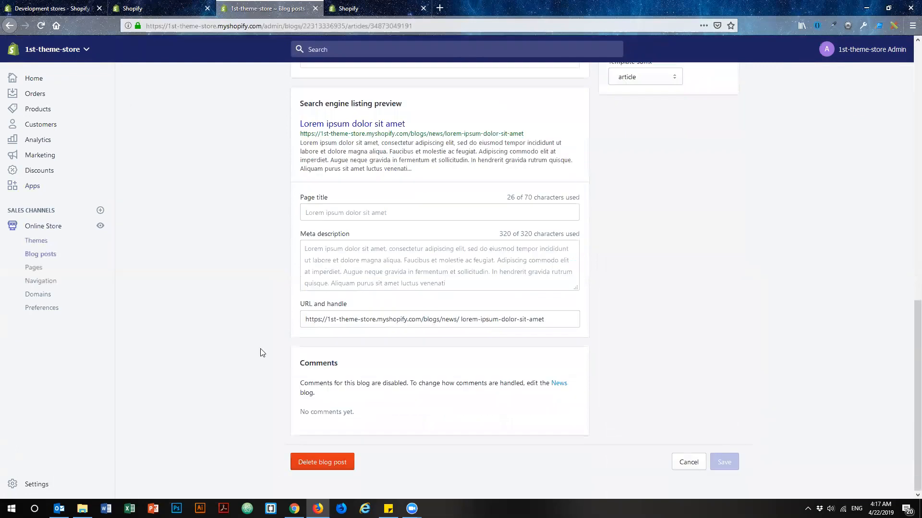
# Examine the post's page title, meta description and URL handle fields in the search engine listing section.
pyautogui.moveTo(334, 321); pyautogui.dragTo(379, 316)
pyautogui.click(190, 291)
pyautogui.click(319, 251)
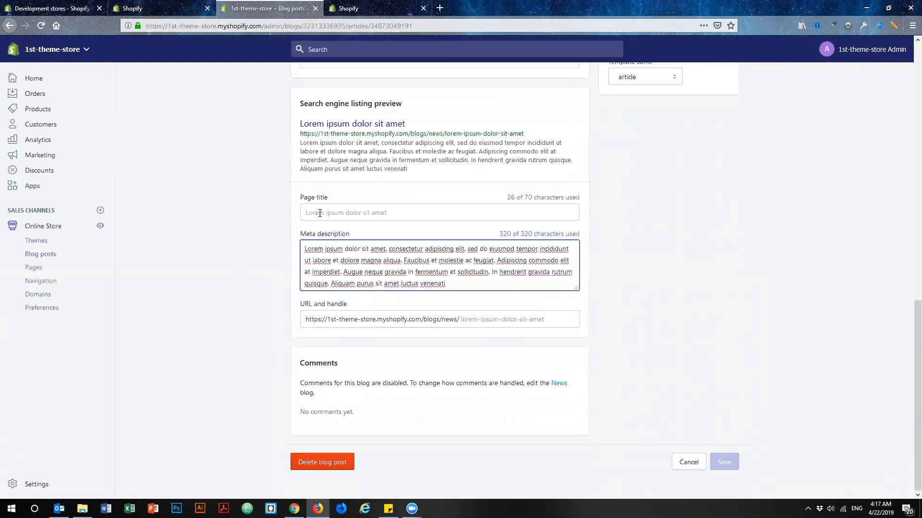
pyautogui.click(319, 213)
pyautogui.click(235, 254)
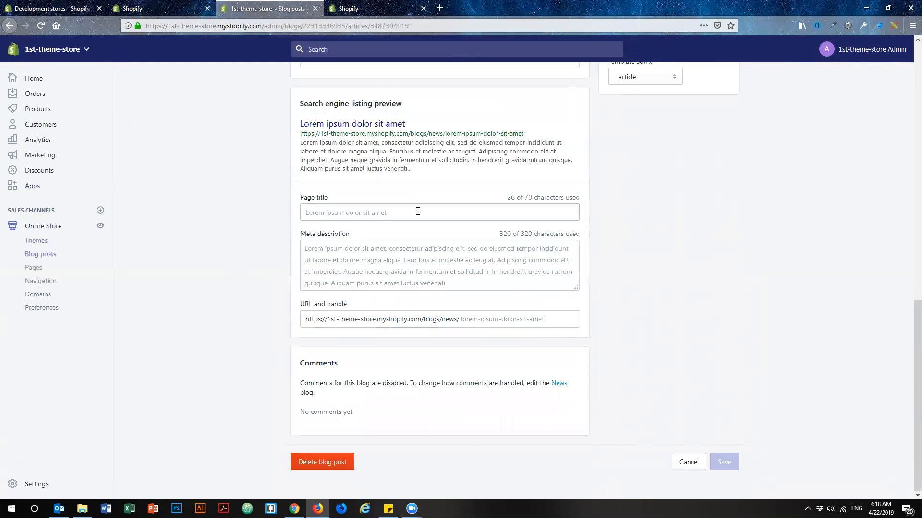
pyautogui.click(352, 212)
pyautogui.click(367, 247)
pyautogui.click(378, 214)
pyautogui.click(383, 246)
pyautogui.click(381, 219)
pyautogui.click(380, 245)
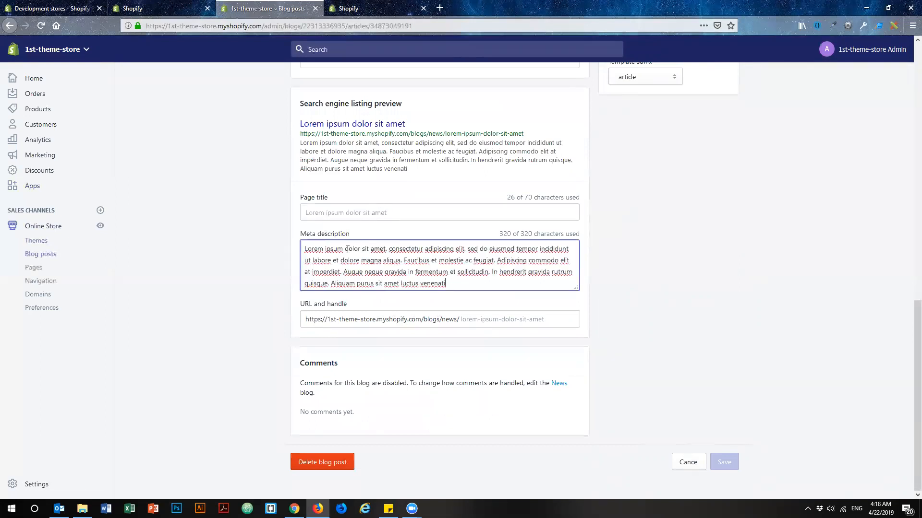
pyautogui.click(252, 227)
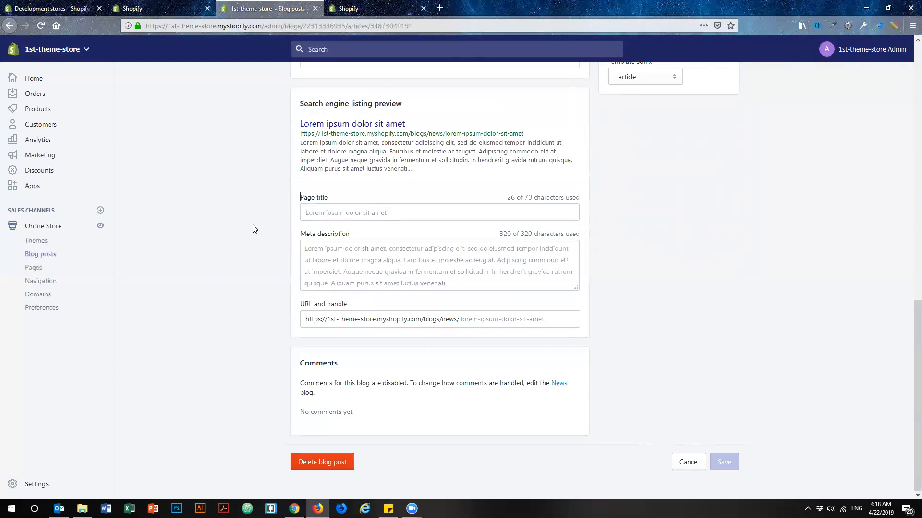
# Switch to the separate Apps tab, open Blog Studio and expand the additional settings of the Lorem ipsum article.
pyautogui.click(361, 9)
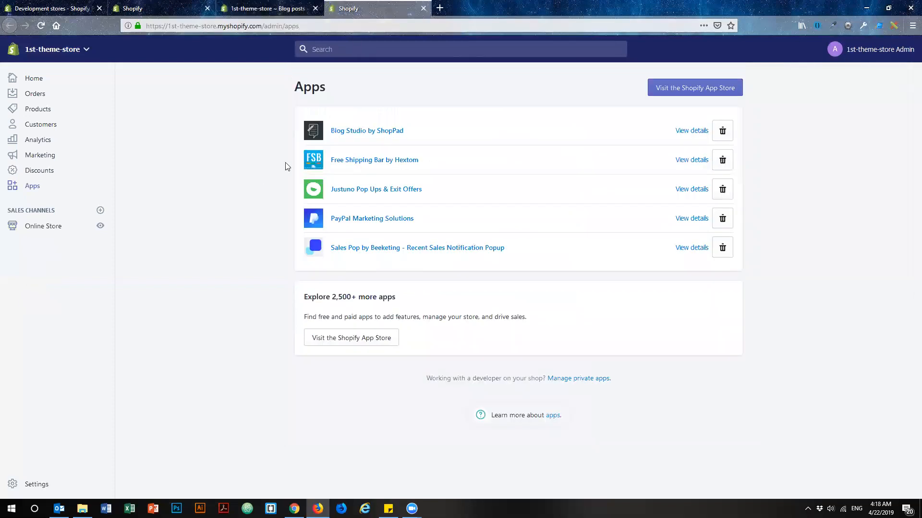
pyautogui.click(361, 133)
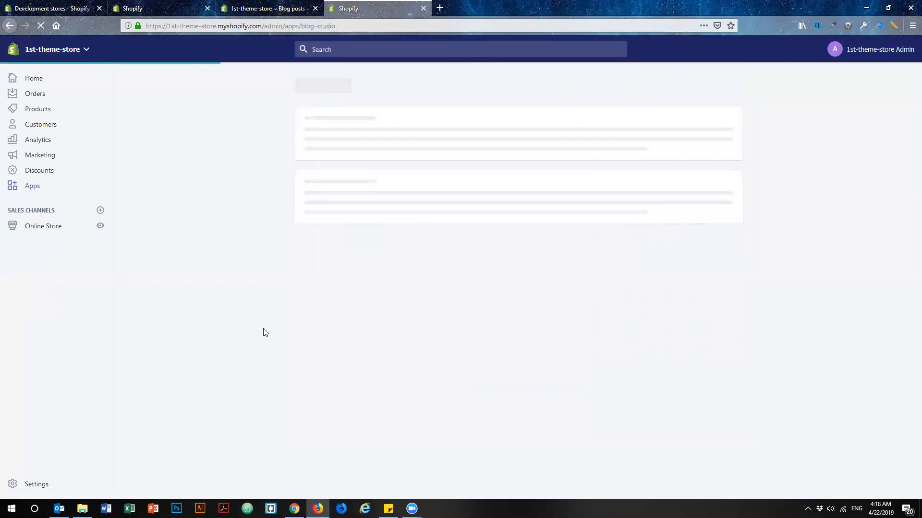
pyautogui.scroll(-3, 580, 403)
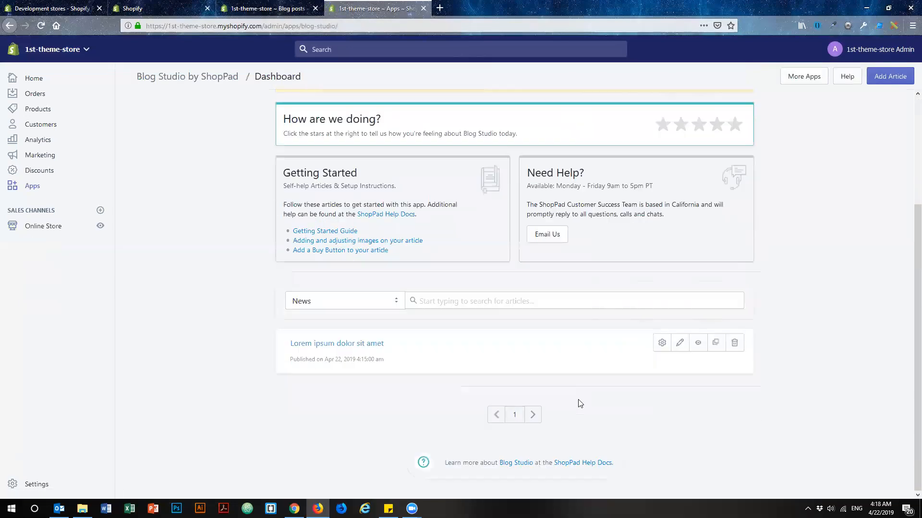
pyautogui.click(661, 343)
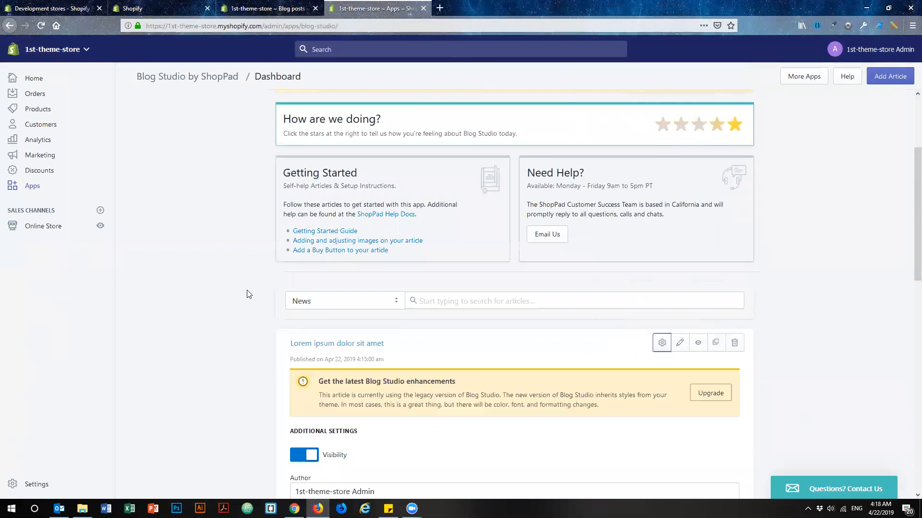
pyautogui.scroll(-10, 246, 293)
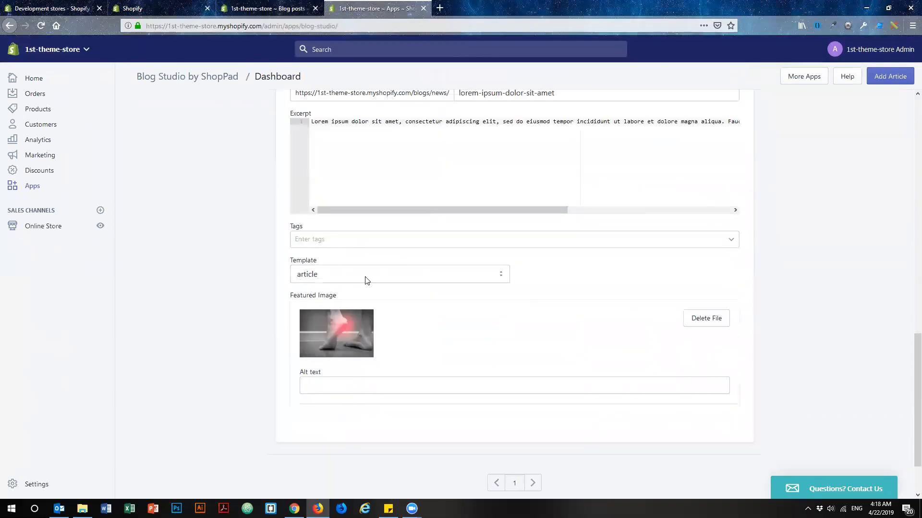
# Set the featured image's alt text to "Pain Area on Heel".
pyautogui.click(318, 388)
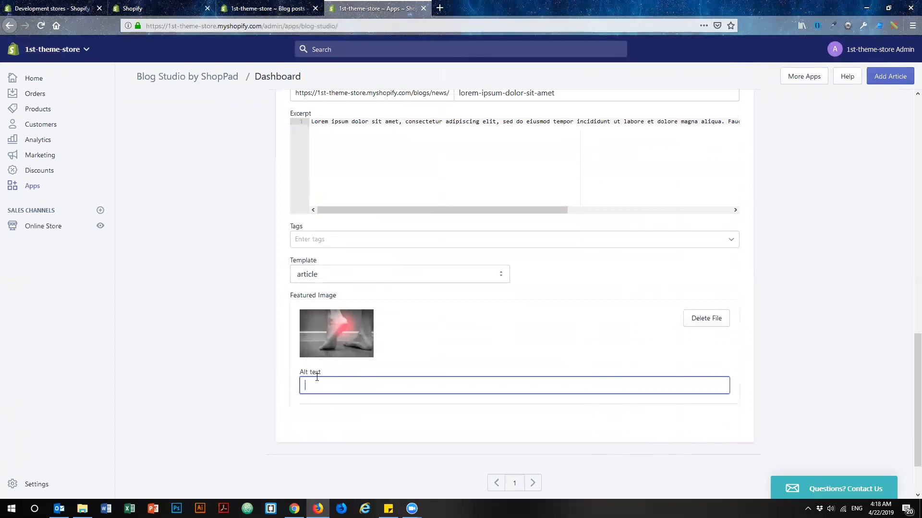
pyautogui.moveTo(321, 373); pyautogui.dragTo(300, 373)
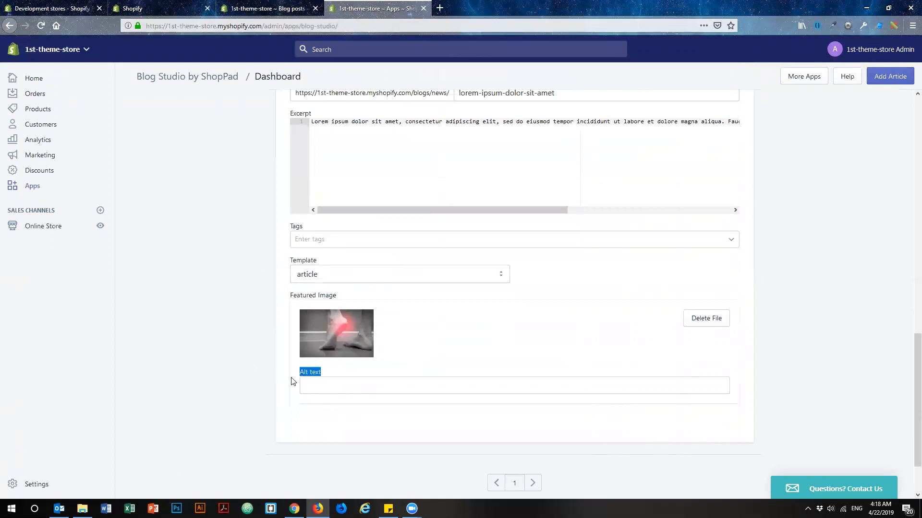
pyautogui.click(318, 386)
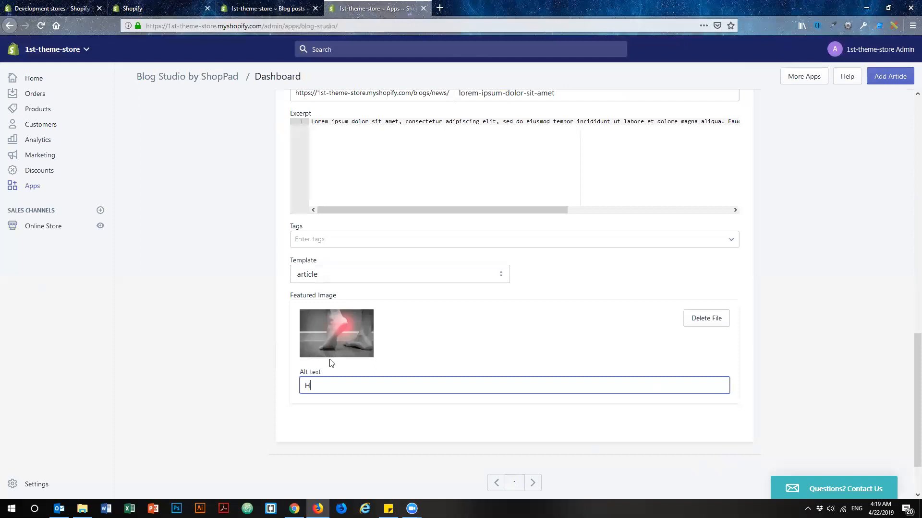
pyautogui.press('BackSpace')
pyautogui.write('Pain Area on Hell el ')
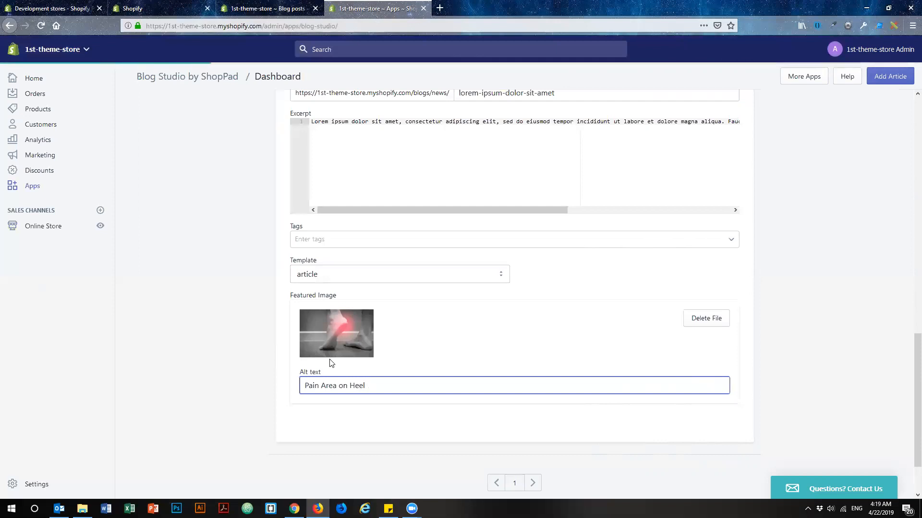
pyautogui.write('Visible')
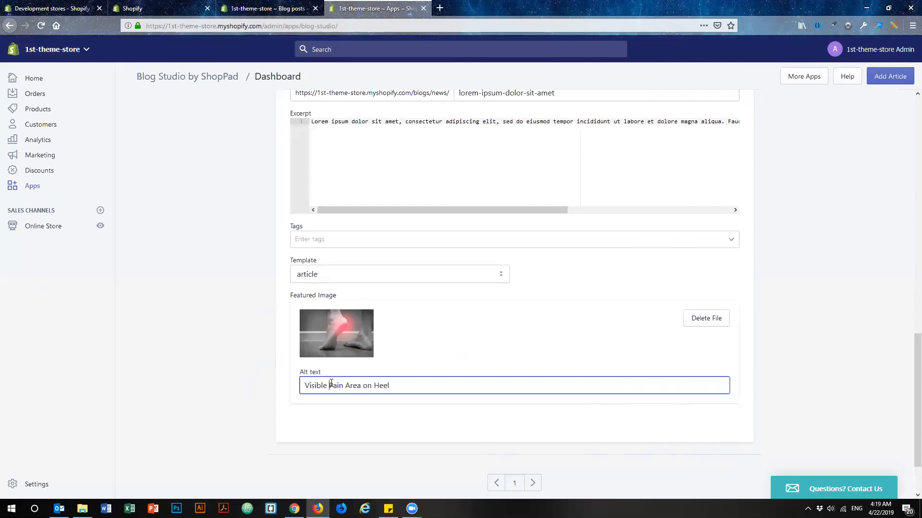
# Change the featured image's alt text to "Visible Pain Area on Heel" and apply the entry.
pyautogui.moveTo(397, 385); pyautogui.dragTo(293, 386)
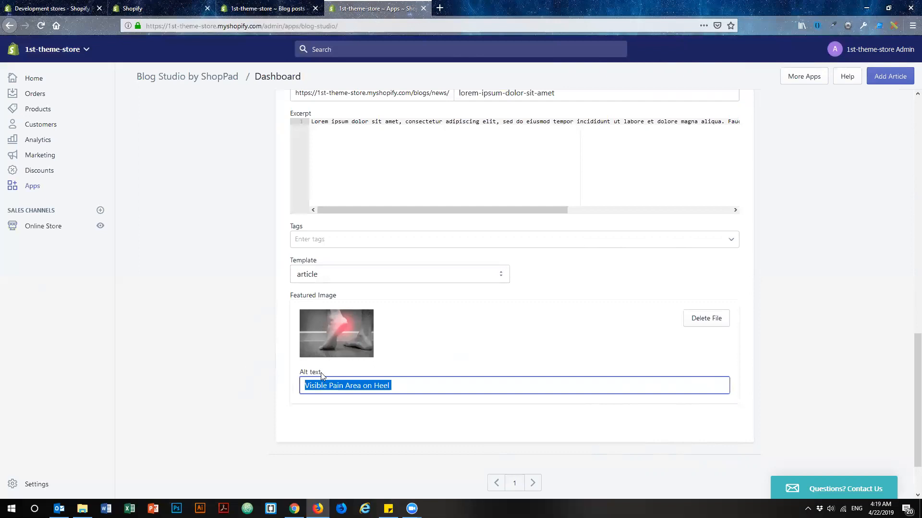
pyautogui.scroll(6, 851, 287)
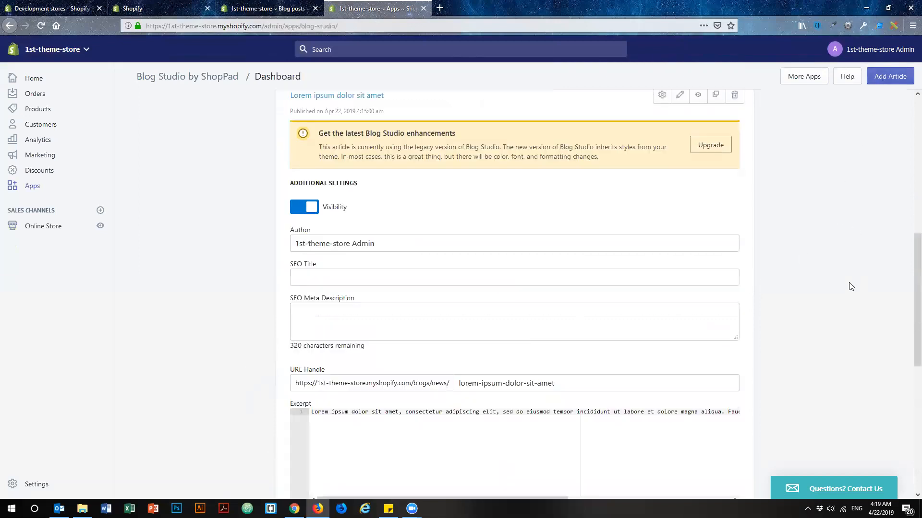
pyautogui.scroll(5, 847, 284)
pyautogui.scroll(-12, 835, 276)
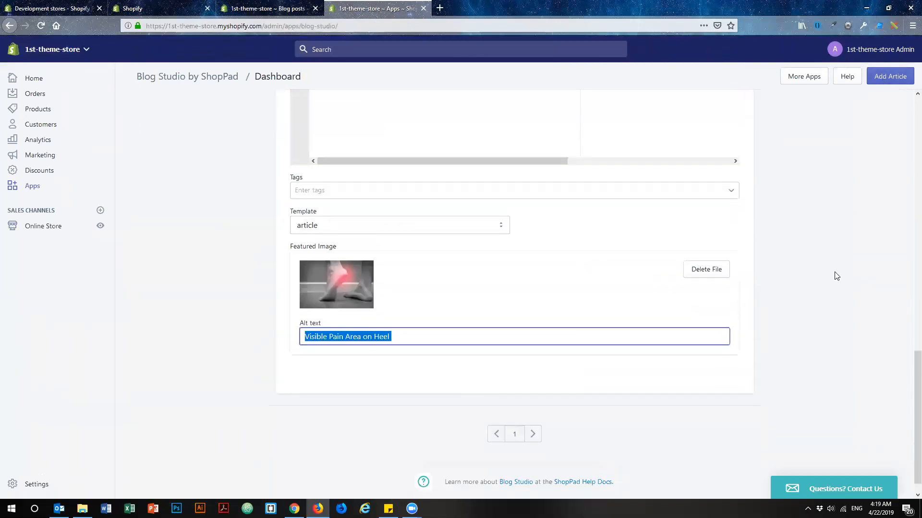
pyautogui.scroll(-1, 834, 276)
pyautogui.click(812, 319)
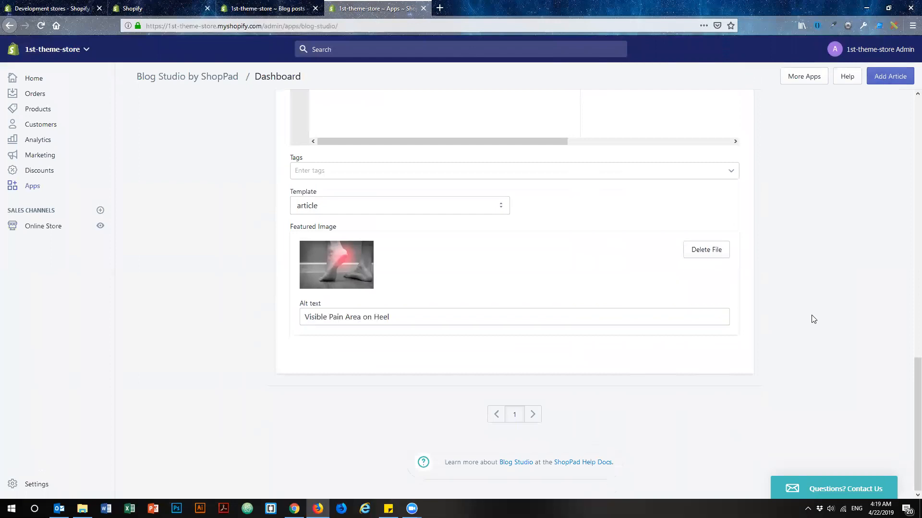
# Review the article's additional settings and open the "Lorem ipsum dolor sit amet" article for editing in Blog Studio.
pyautogui.scroll(11, 814, 318)
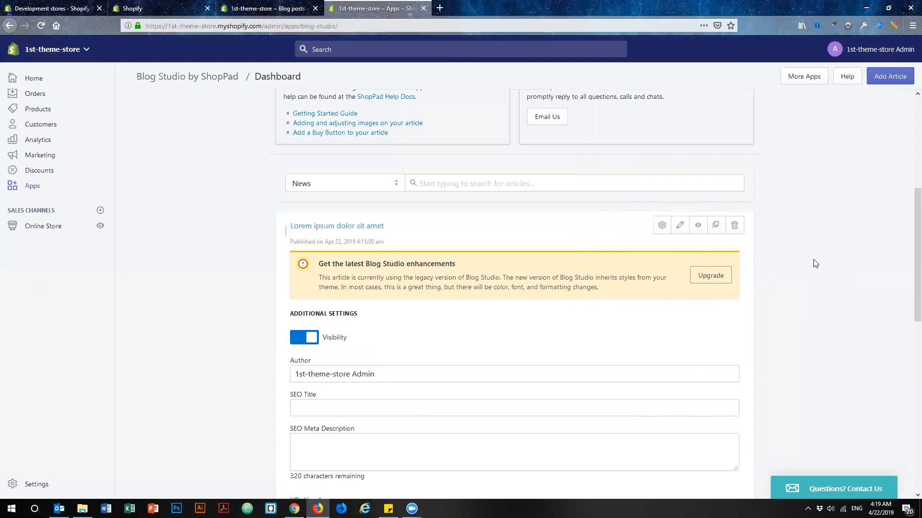
pyautogui.scroll(-15, 816, 268)
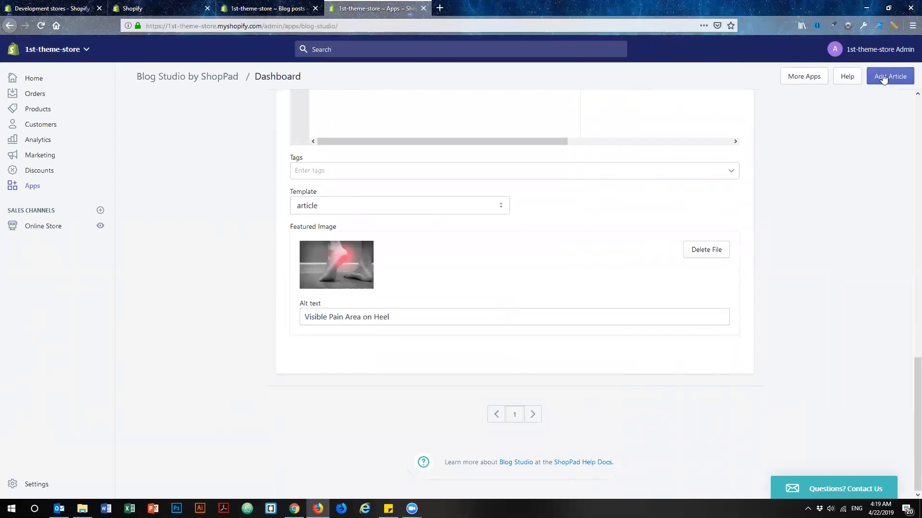
pyautogui.scroll(12, 795, 316)
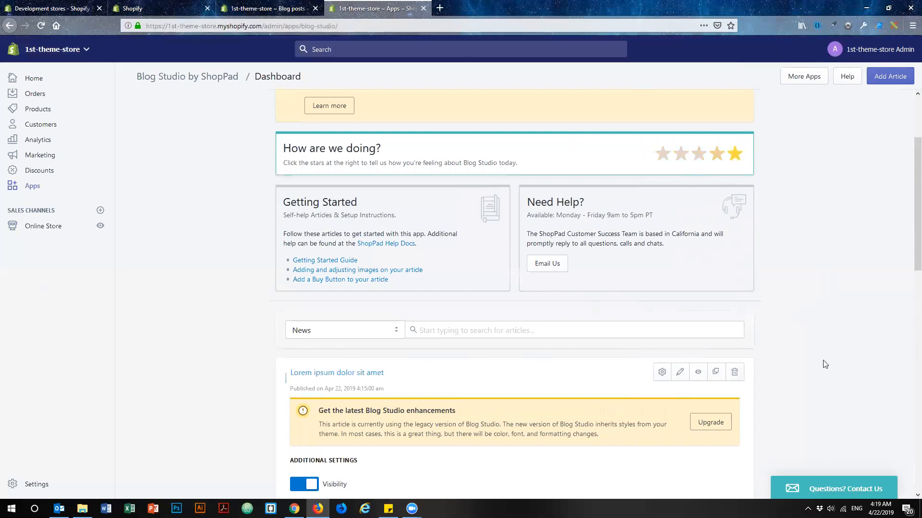
pyautogui.click(682, 370)
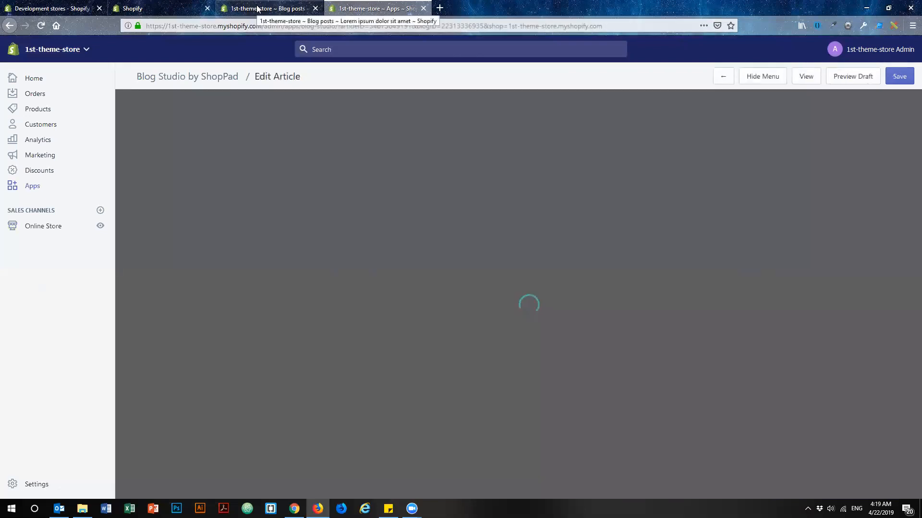
# Switch to the Shopify blog post page and open the post's storefront view in a separate tab.
pyautogui.click(256, 8)
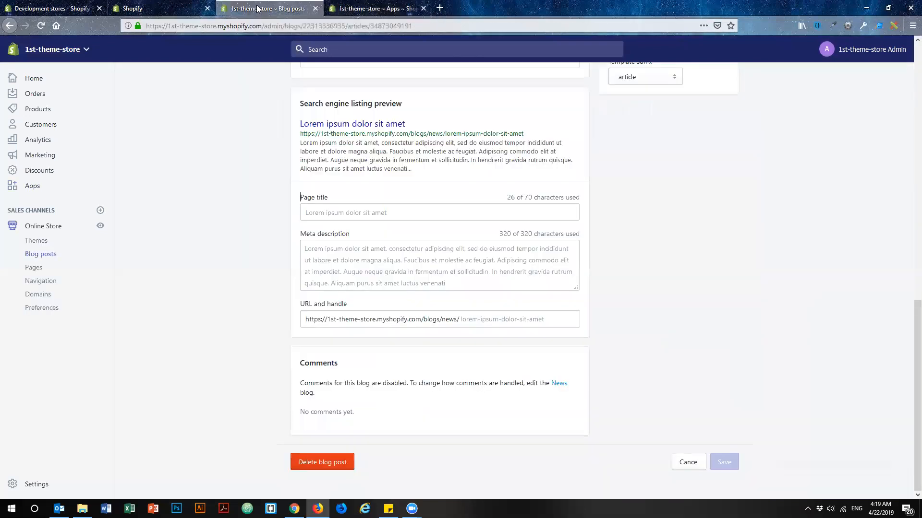
pyautogui.scroll(10, 699, 284)
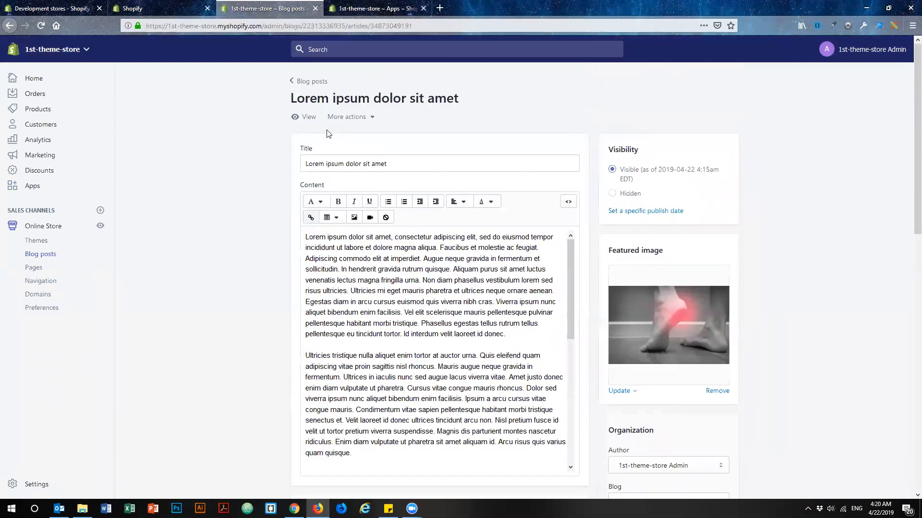
pyautogui.middleClick(308, 117)
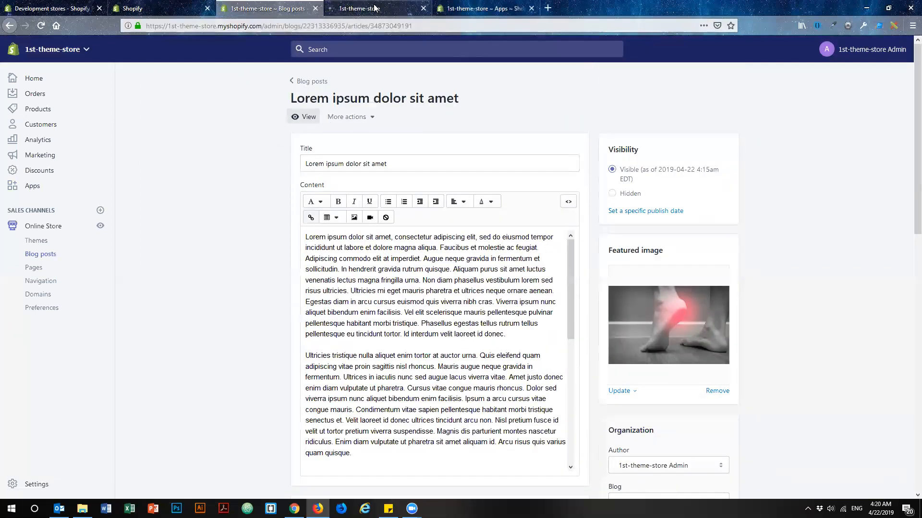
pyautogui.click(358, 9)
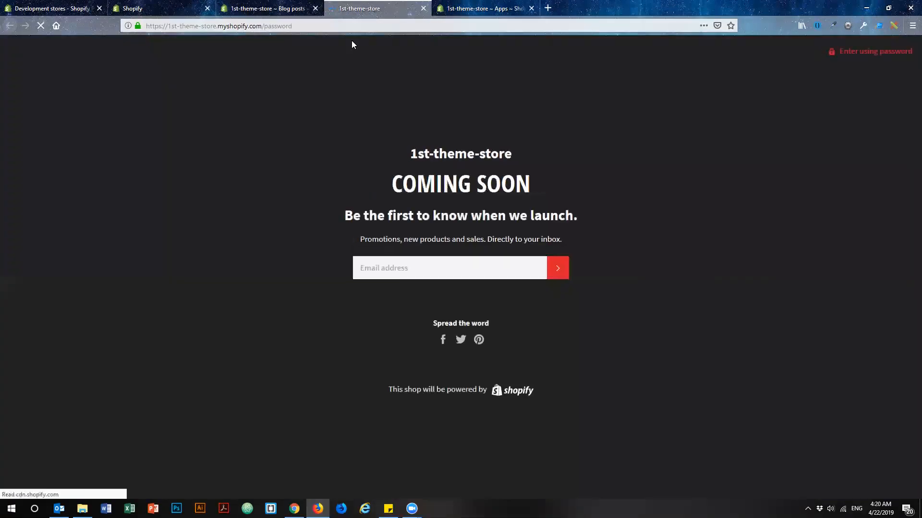
# Open the storefront's password entry page, switch to the store admin's Apps tab and open the store settings.
pyautogui.click(856, 55)
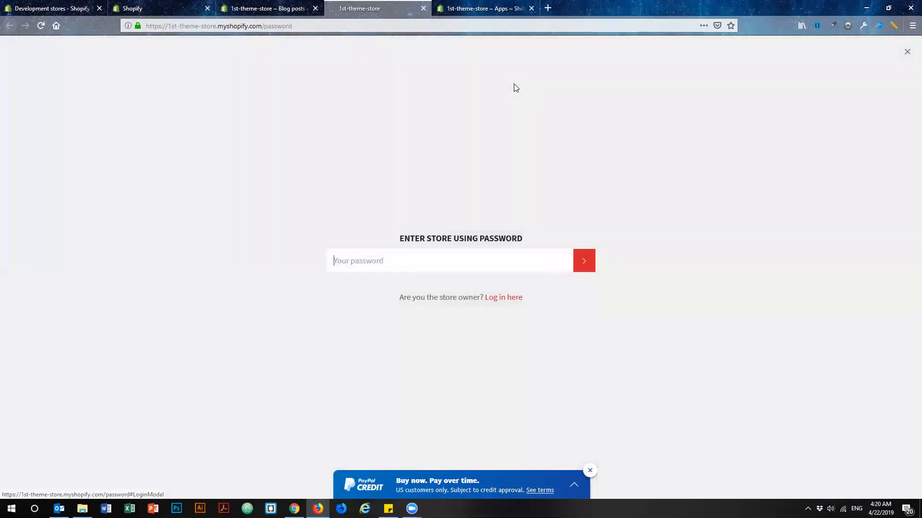
pyautogui.click(165, 8)
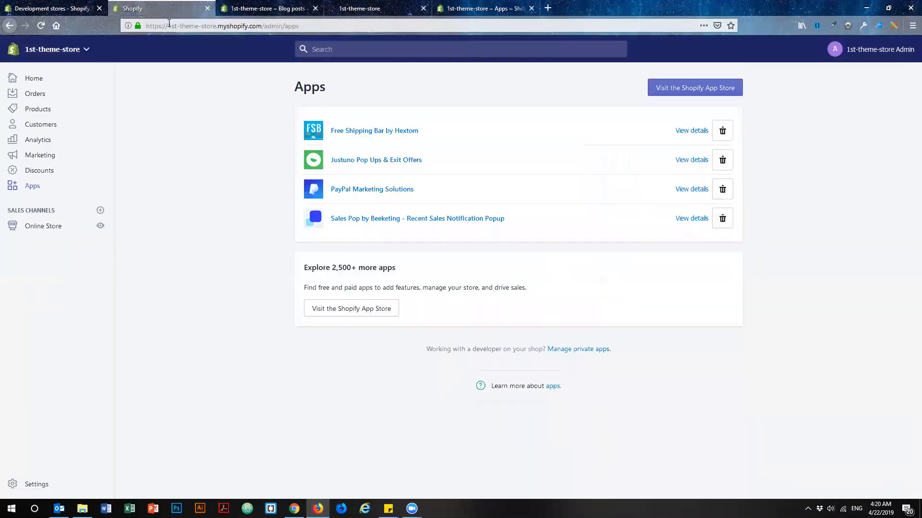
pyautogui.click(34, 483)
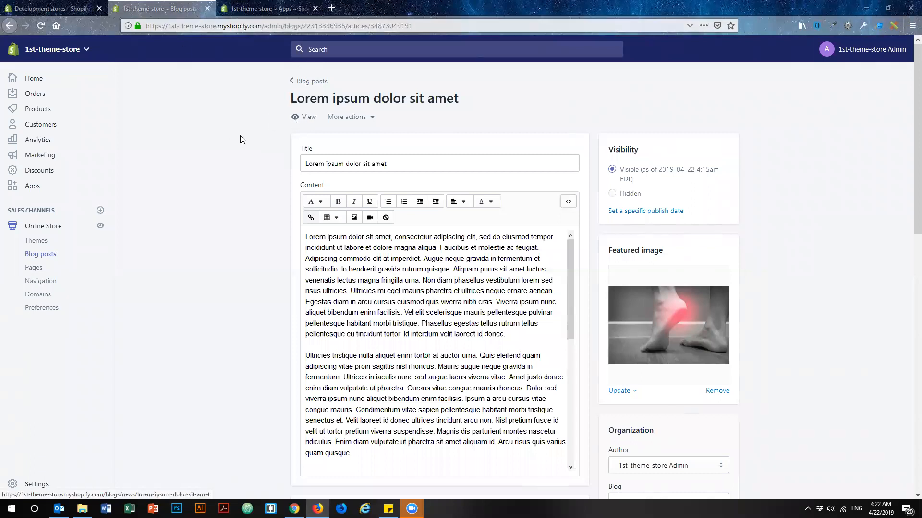
# View the published post on the storefront, look through the whole page and close its tab.
pyautogui.click(300, 117)
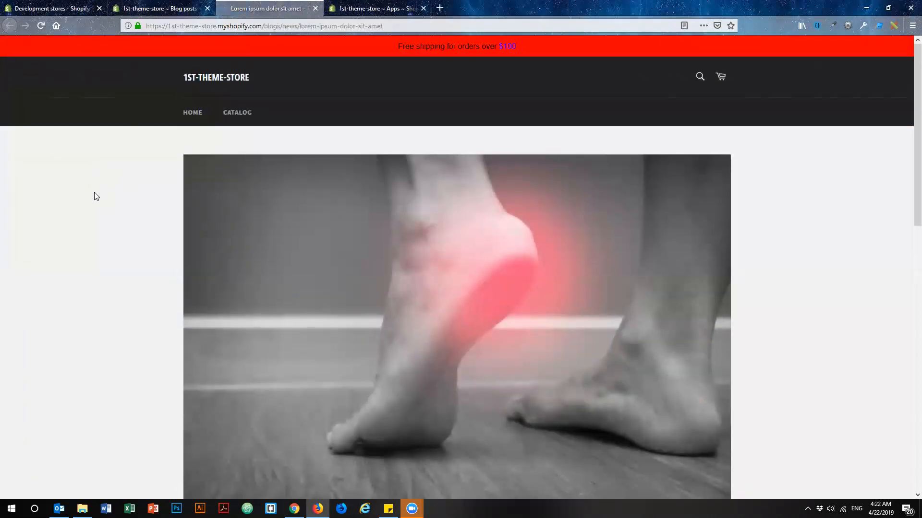
pyautogui.scroll(-12, 94, 192)
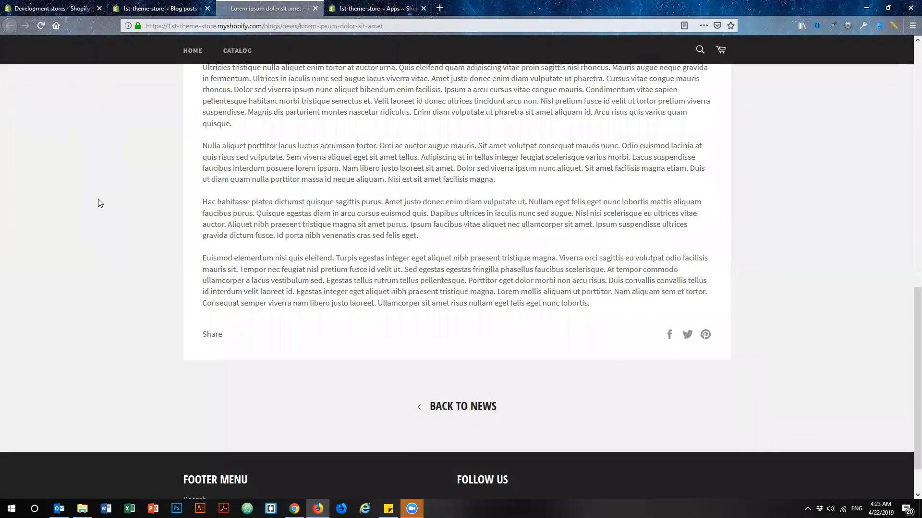
pyautogui.scroll(6, 98, 199)
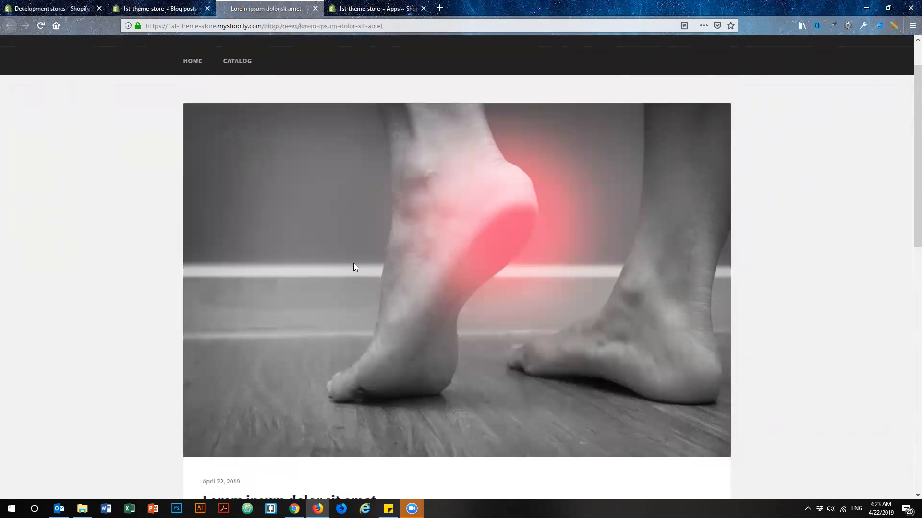
pyautogui.click(315, 9)
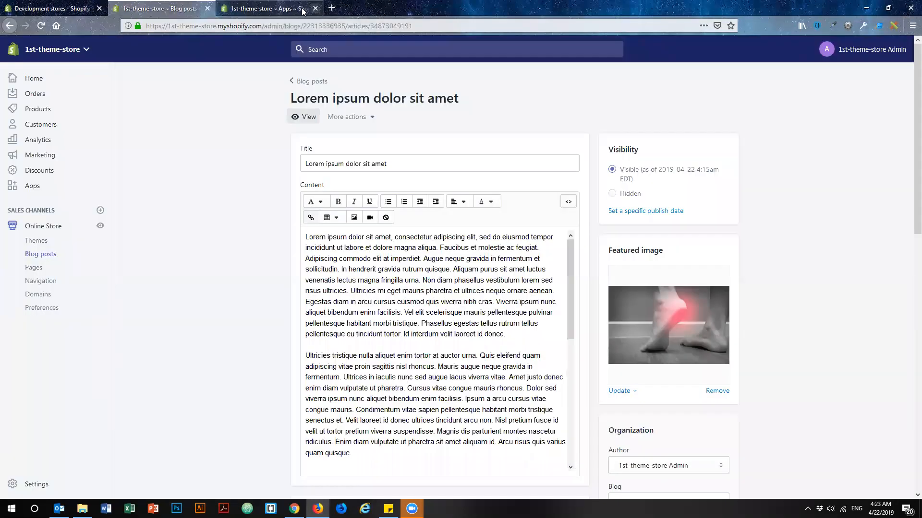
# In Blog Studio's Edit Article page, add a line break after "In hendrerit" in the HTML and submit the code.
pyautogui.click(290, 10)
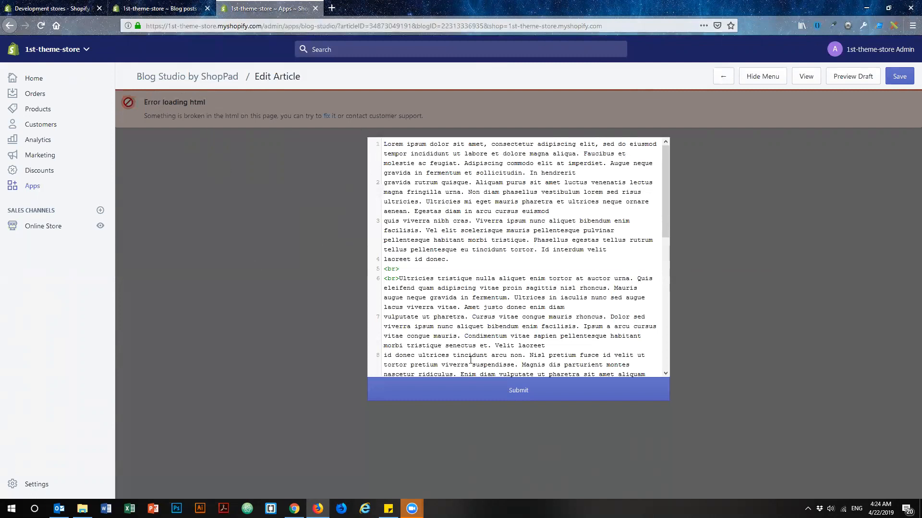
pyautogui.moveTo(665, 210); pyautogui.dragTo(668, 166)
pyautogui.click(589, 171)
pyautogui.press('Return')
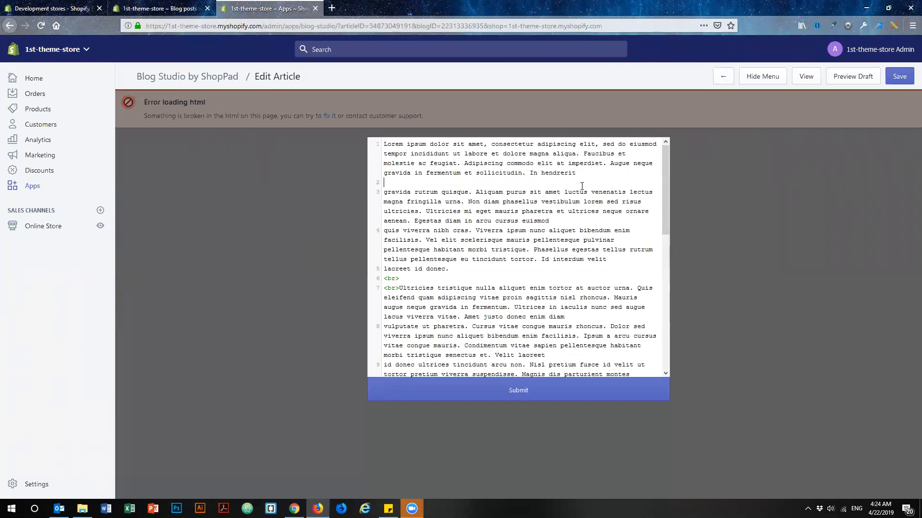
pyautogui.click(520, 393)
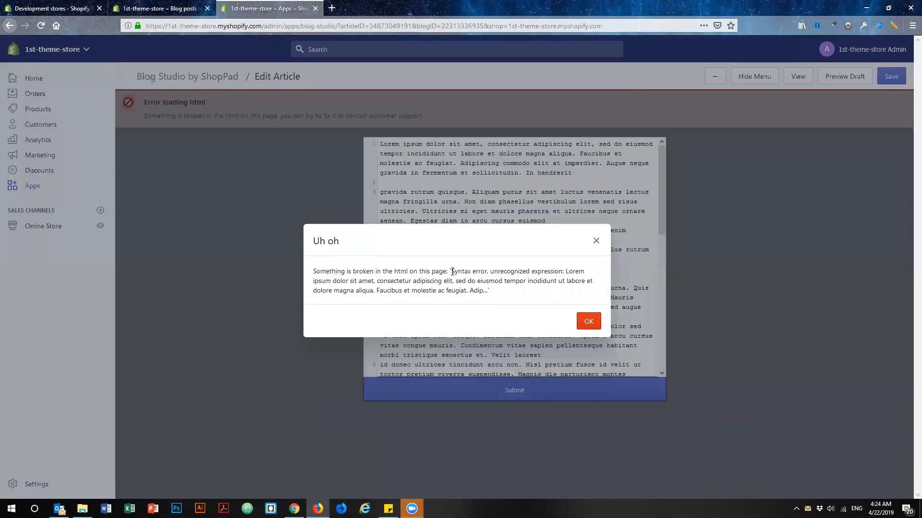
pyautogui.moveTo(450, 271); pyautogui.dragTo(523, 272)
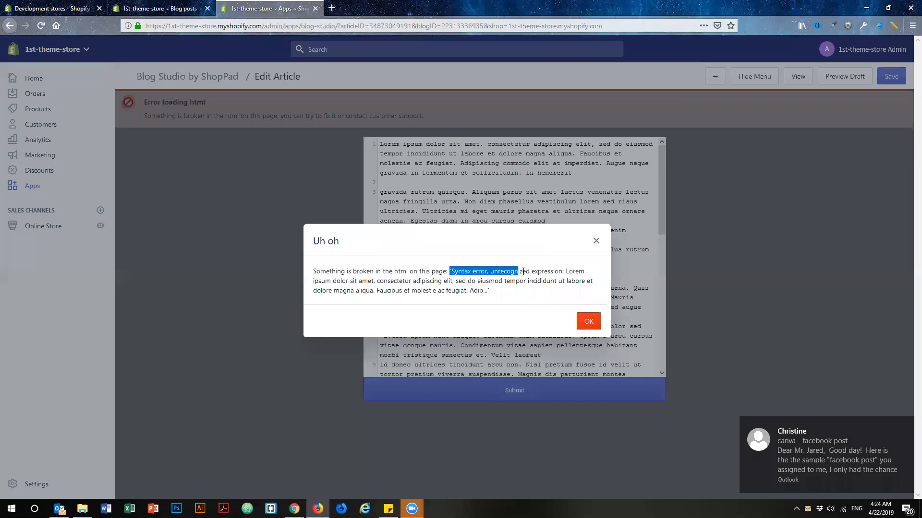
pyautogui.click(561, 271)
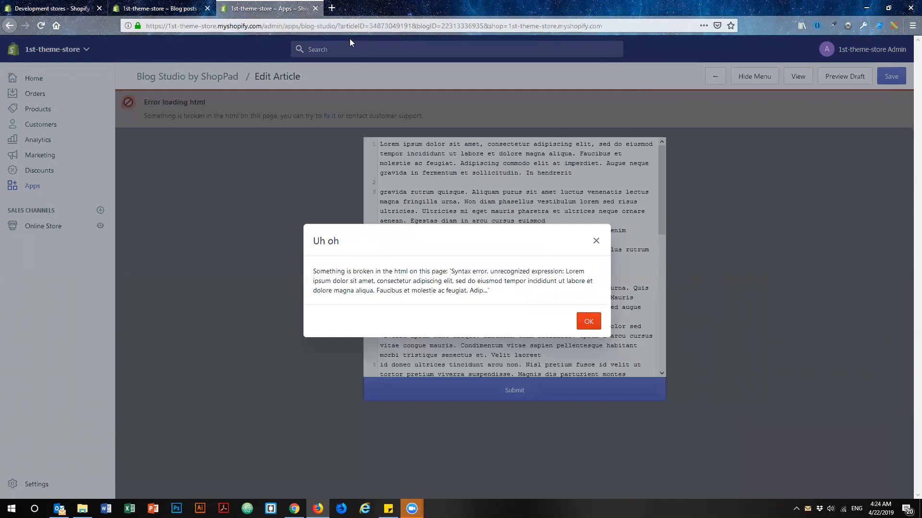
# Open CSS-Tricks in a new tab and open the article "CSS Houdini Could Change the Way We Write and Manage CSS".
pyautogui.click(332, 8)
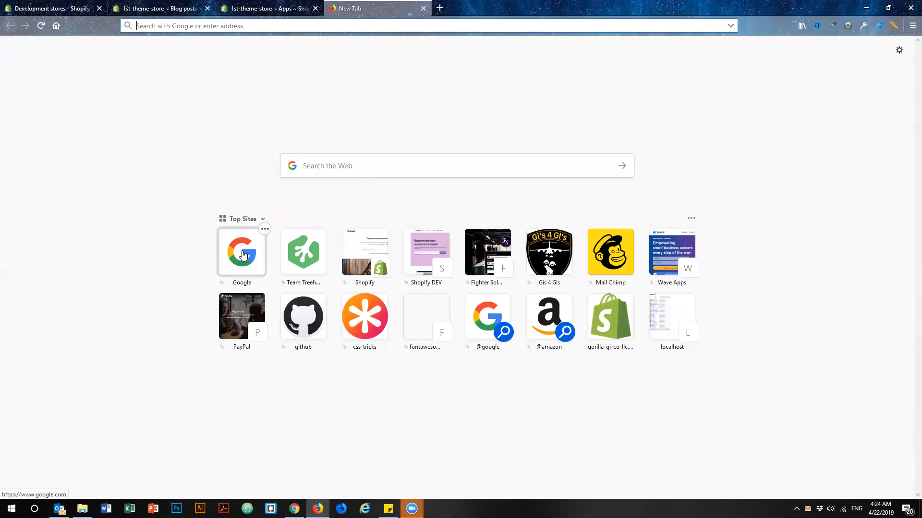
pyautogui.click(366, 330)
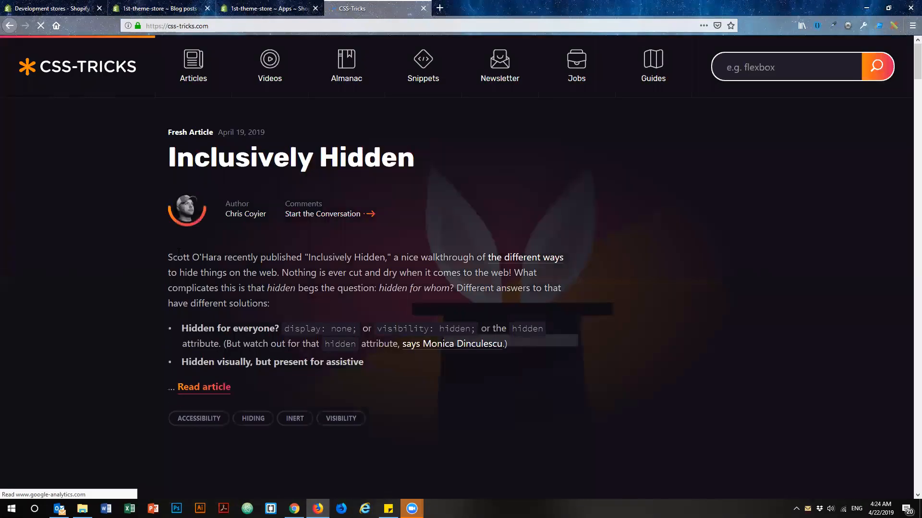
pyautogui.scroll(-4, 172, 264)
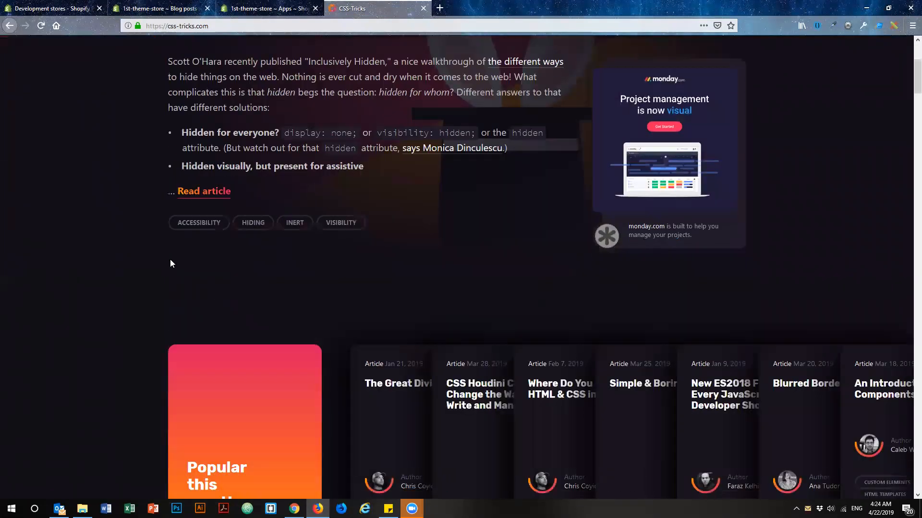
pyautogui.scroll(-5, 170, 264)
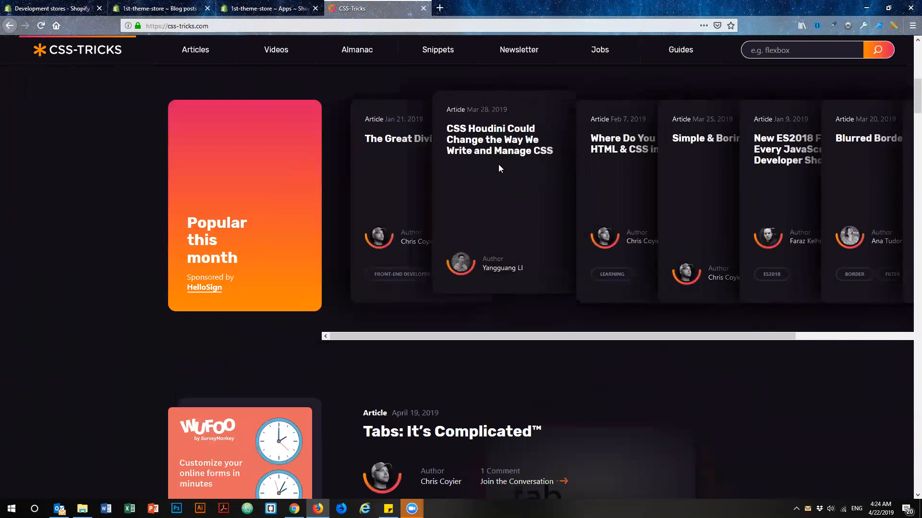
pyautogui.click(500, 144)
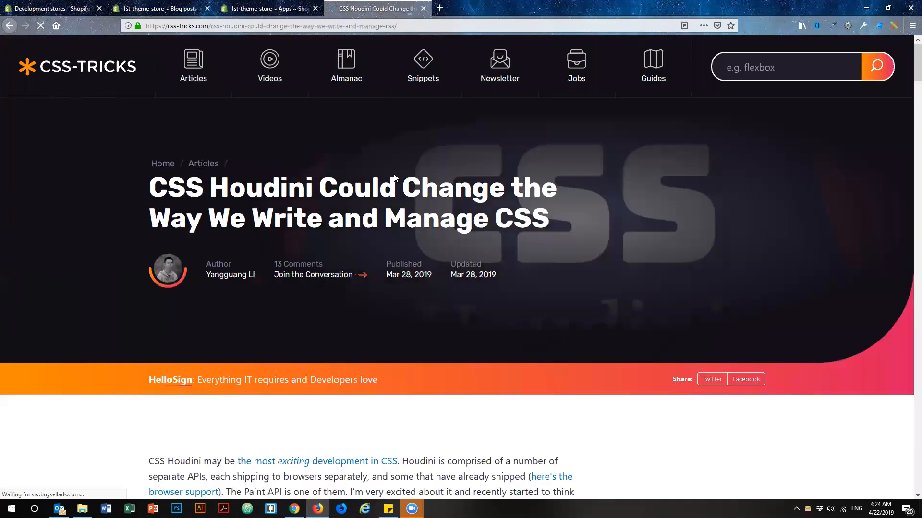
# Select the text from the "A Houdini workflow" heading through "Now I'll modify it using custom properties." and return to the Blog Studio tab.
pyautogui.scroll(-15, 261, 231)
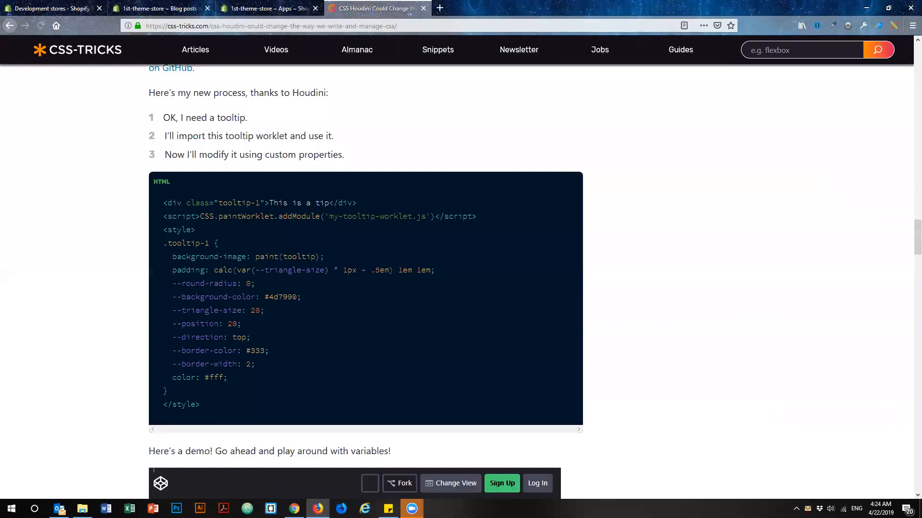
pyautogui.scroll(10, 232, 231)
pyautogui.scroll(7, 227, 234)
pyautogui.scroll(-12, 225, 230)
pyautogui.scroll(2, 226, 227)
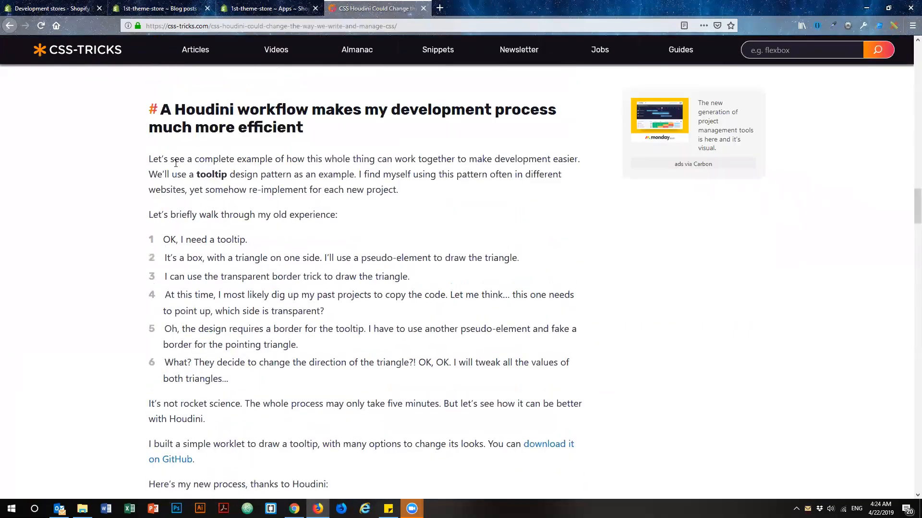
pyautogui.moveTo(166, 112); pyautogui.dragTo(399, 432)
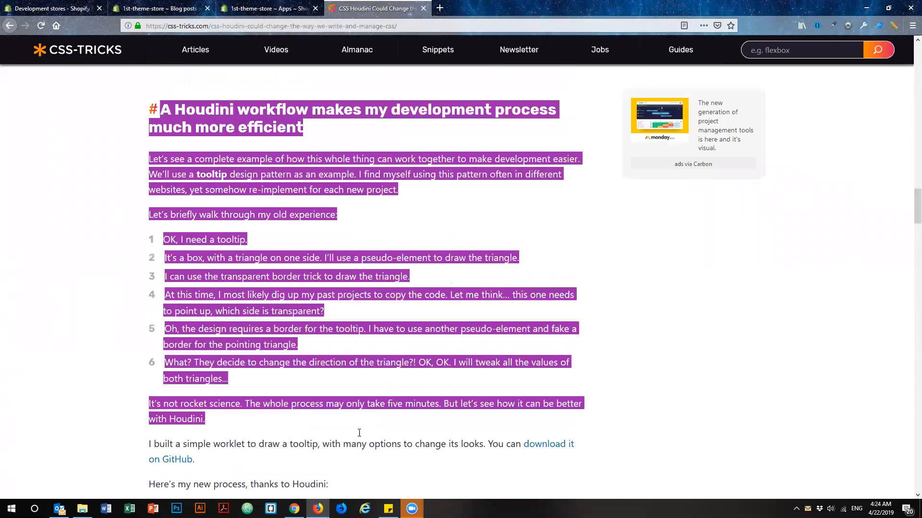
pyautogui.scroll(-4, 351, 345)
pyautogui.moveTo(350, 319); pyautogui.dragTo(350, 350)
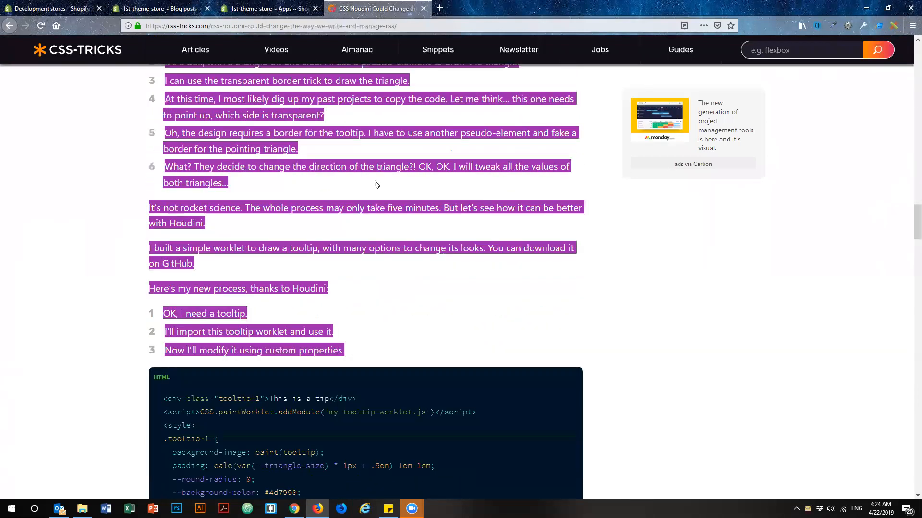
pyautogui.click(269, 12)
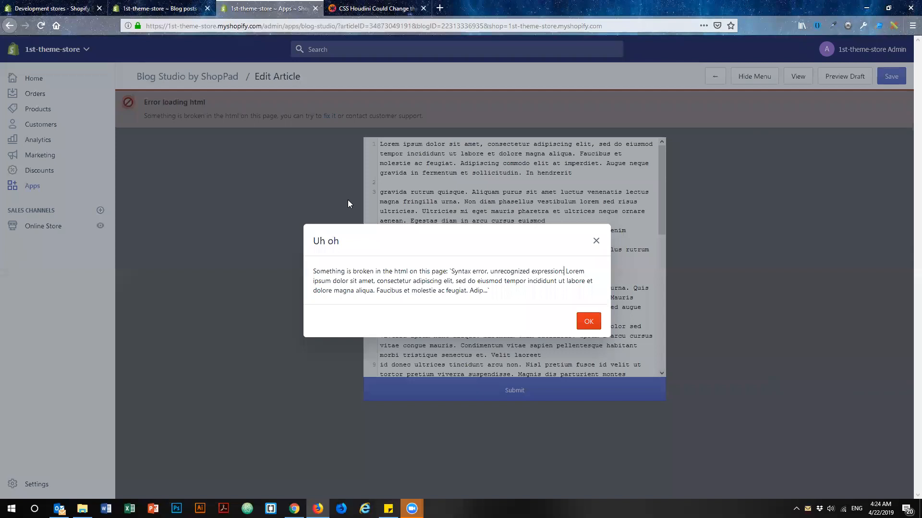
# Dismiss the error and replace all the article's HTML with the copied CSS-Tricks text, submitting it and closing the resulting dialog.
pyautogui.click(586, 326)
pyautogui.hotkey('ctrl', 'a')
pyautogui.hotkey('ctrl', 'v')
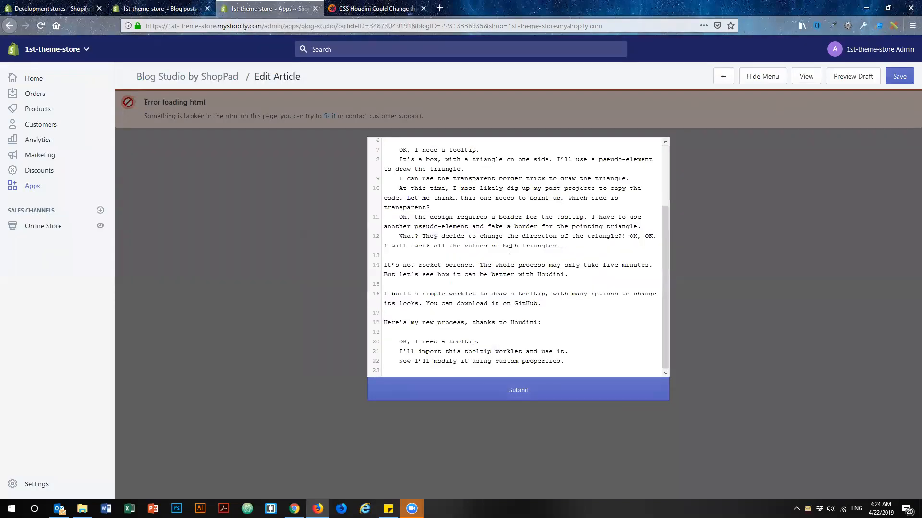
pyautogui.click(515, 382)
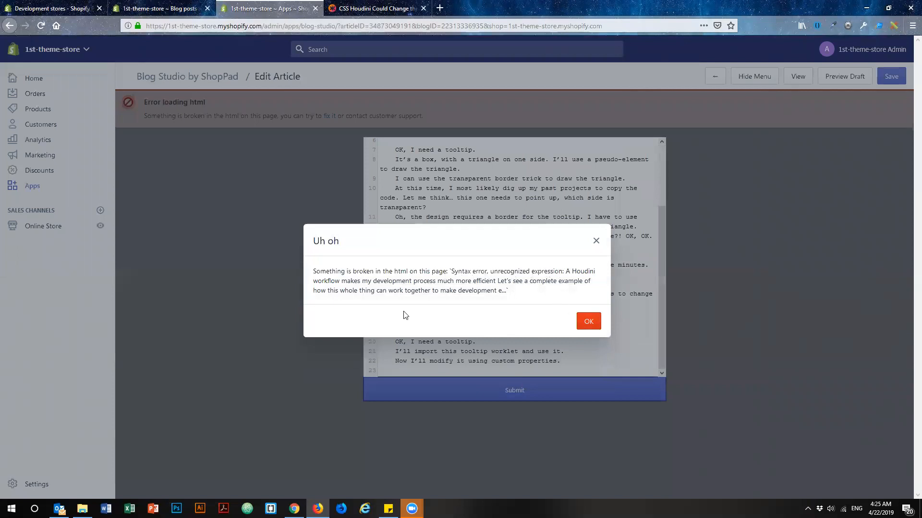
pyautogui.click(589, 321)
pyautogui.scroll(3, 459, 337)
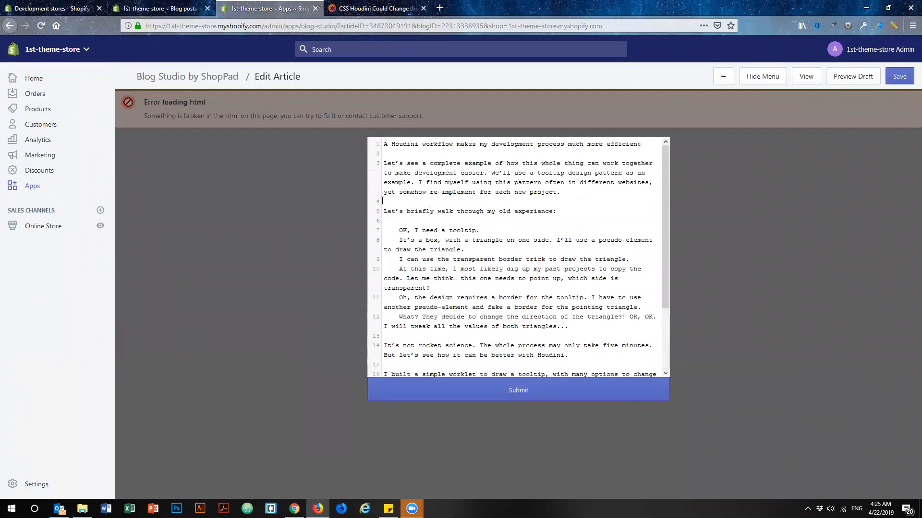
# Reopen the article's HTML fix editor, delete all of its content and submit the empty code.
pyautogui.click(303, 189)
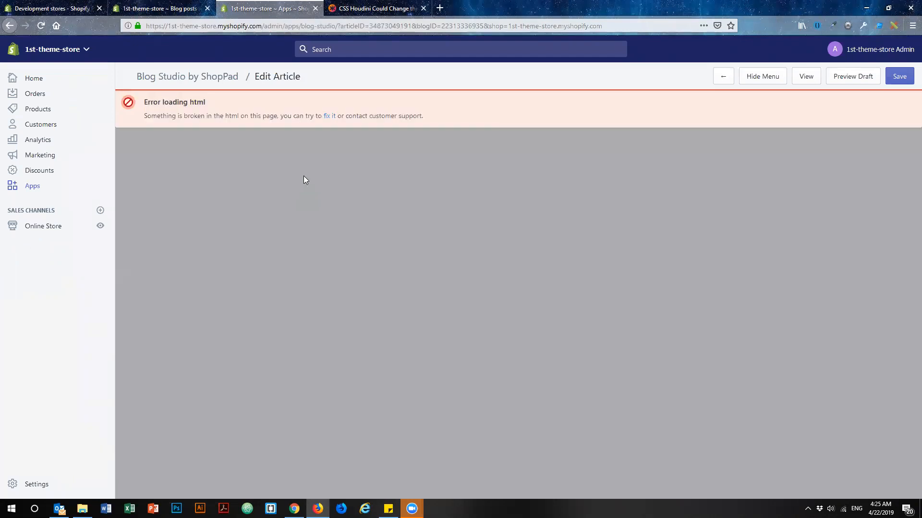
pyautogui.click(329, 116)
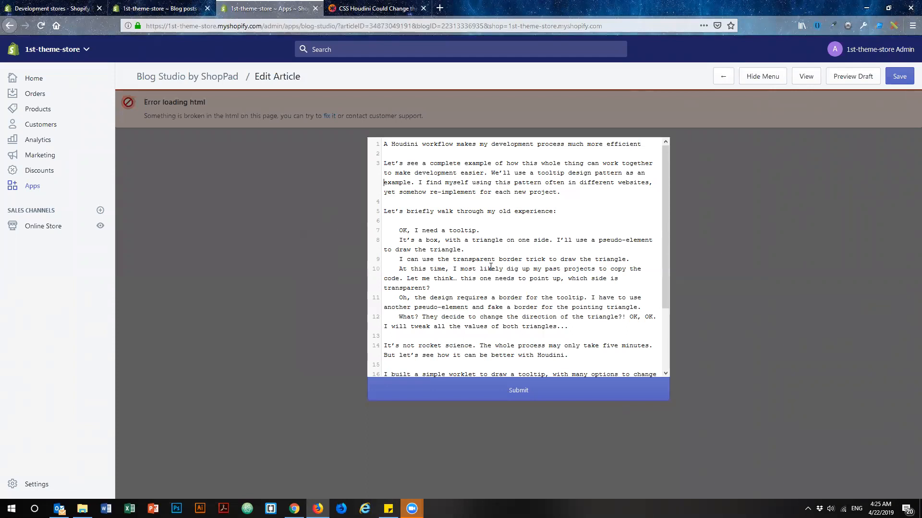
pyautogui.hotkey('ctrl', 'a')
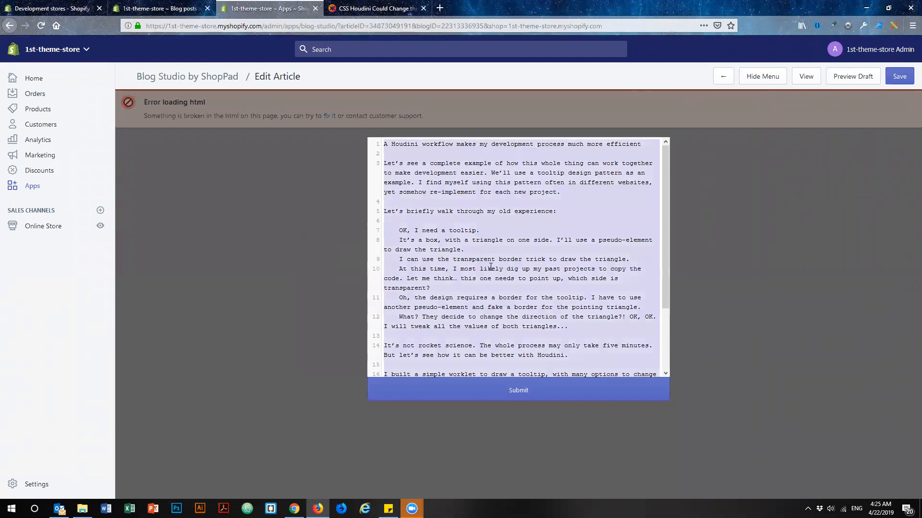
pyautogui.press('Delete')
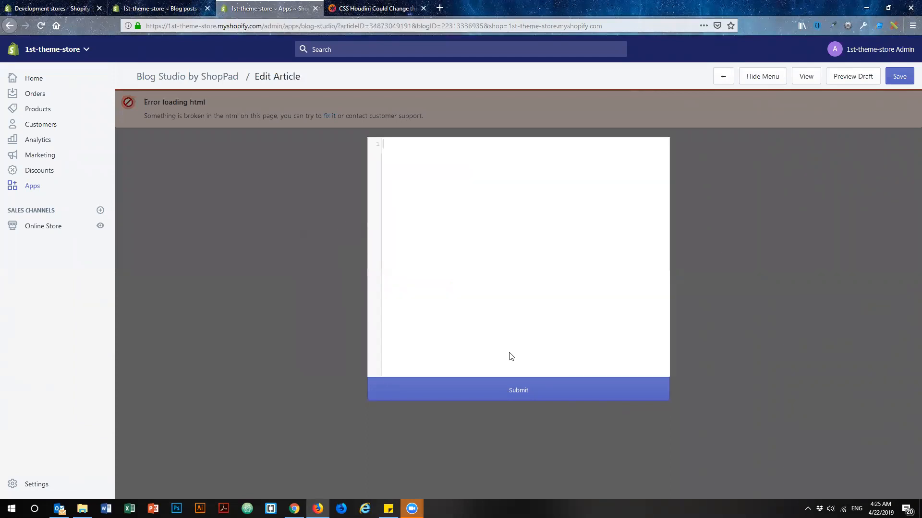
pyautogui.click(524, 391)
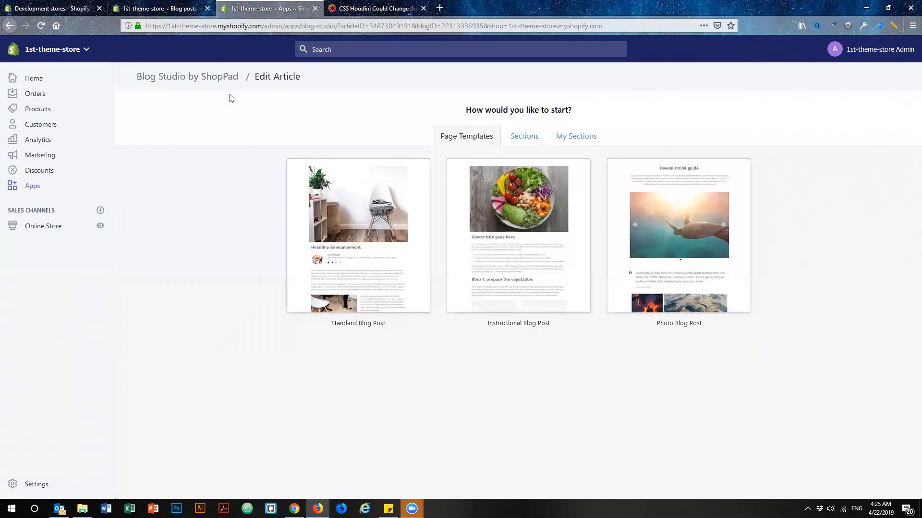
# Close the blog post's admin tab and delete the "Lorem ipsum dolor sit amet" article from the Blog Studio dashboard.
pyautogui.click(172, 9)
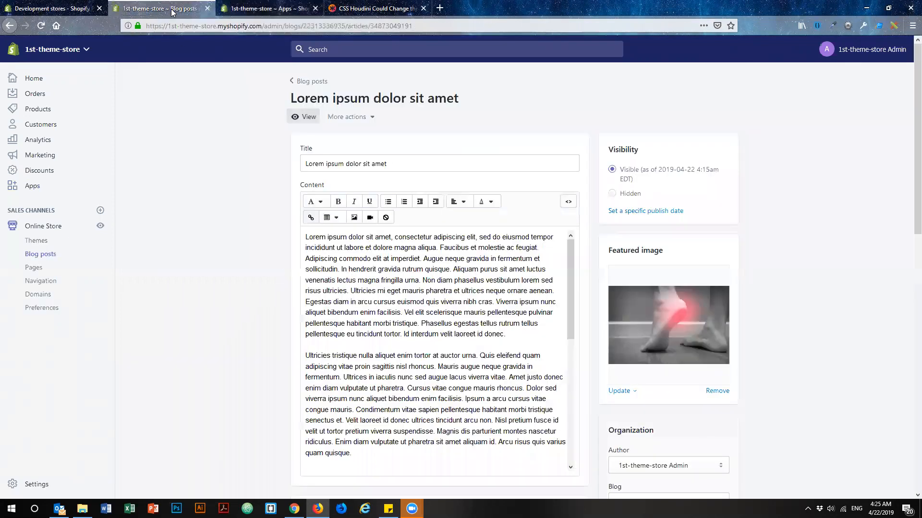
pyautogui.click(208, 9)
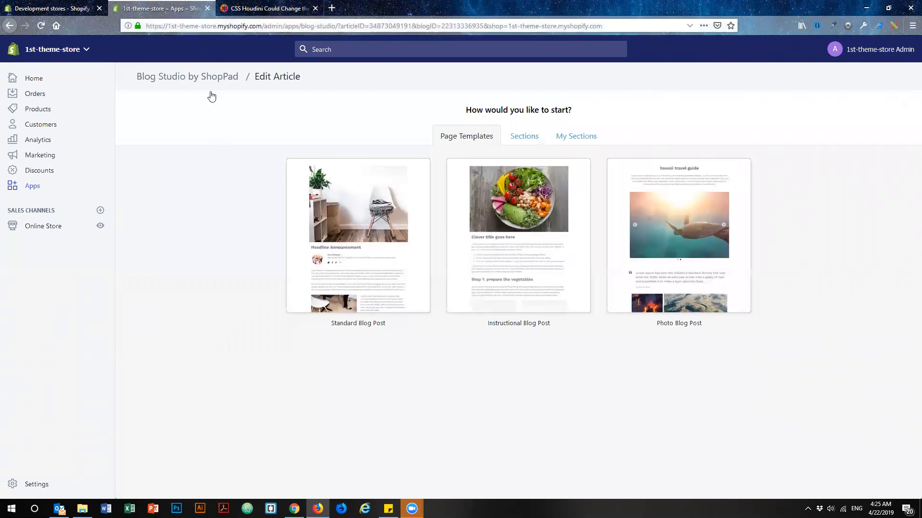
pyautogui.click(34, 188)
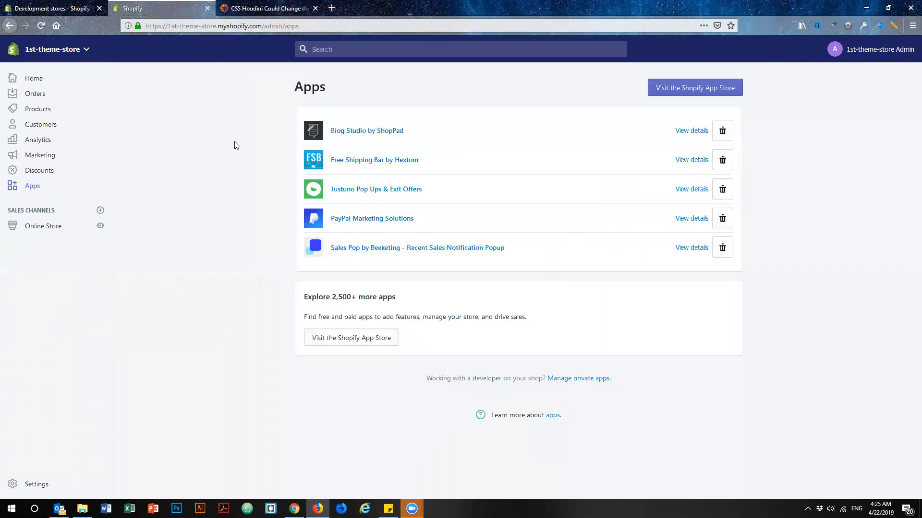
pyautogui.click(351, 132)
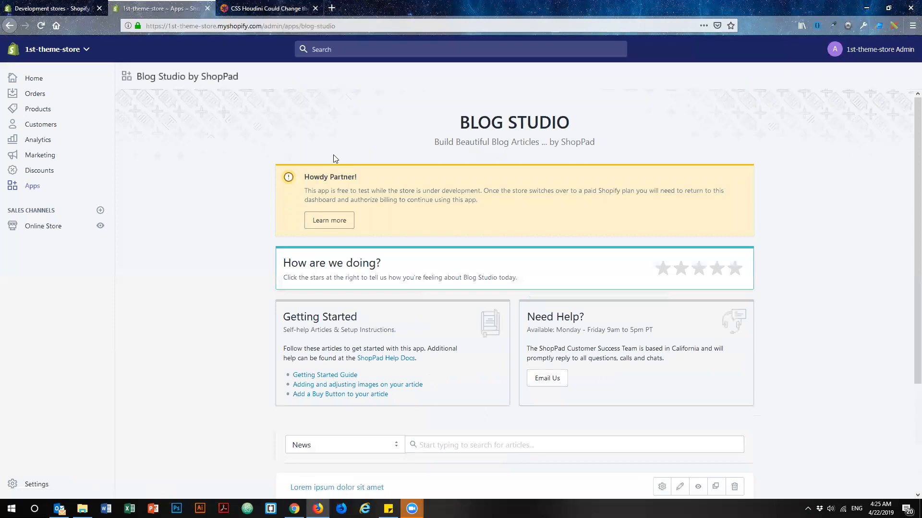
pyautogui.scroll(-3, 245, 219)
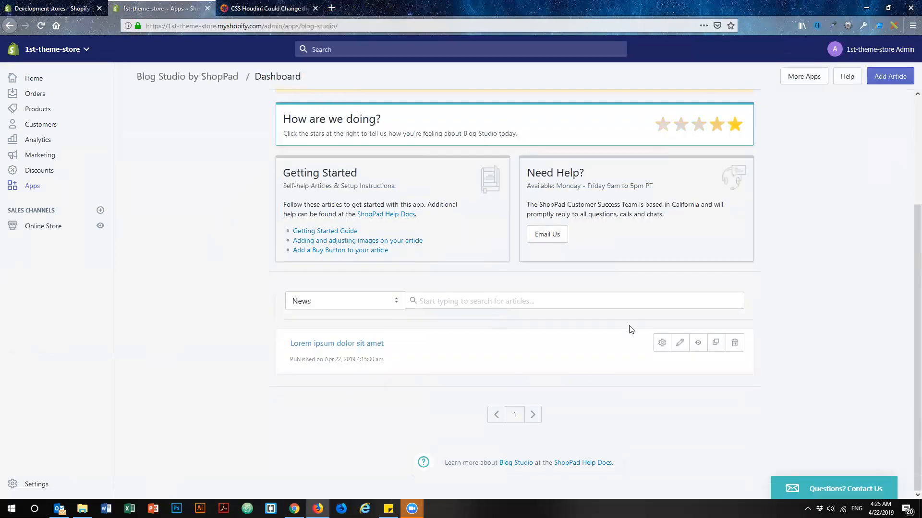
pyautogui.click(732, 344)
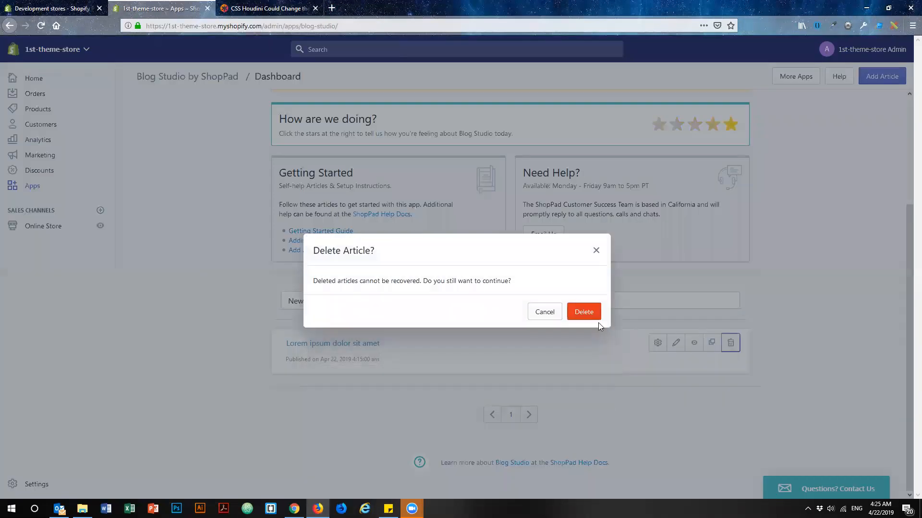
pyautogui.click(584, 313)
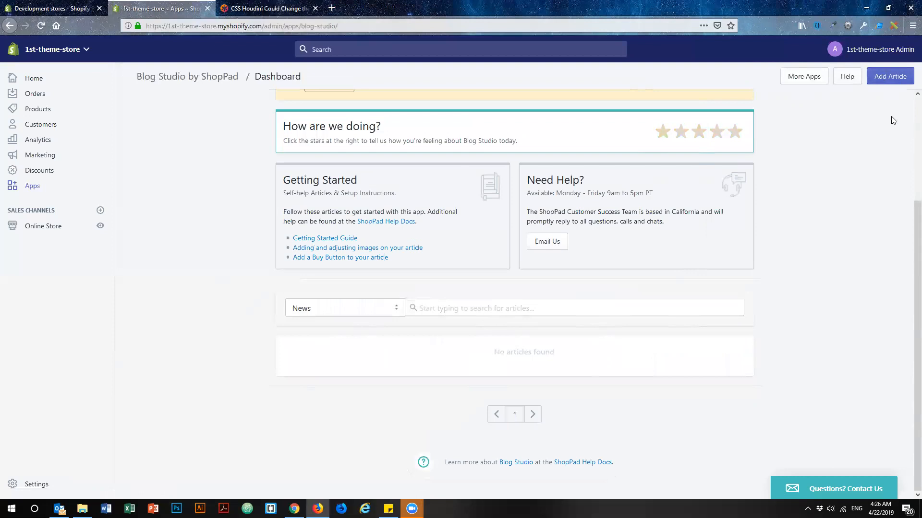
# Create a new article titled "This is a blog post" in the News blog with 1st-theme-store Admin as author.
pyautogui.click(895, 81)
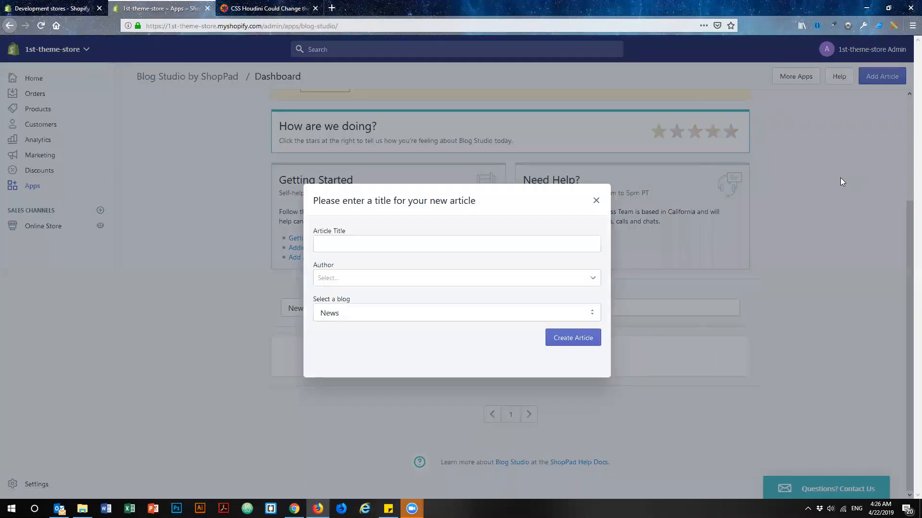
pyautogui.click(454, 246)
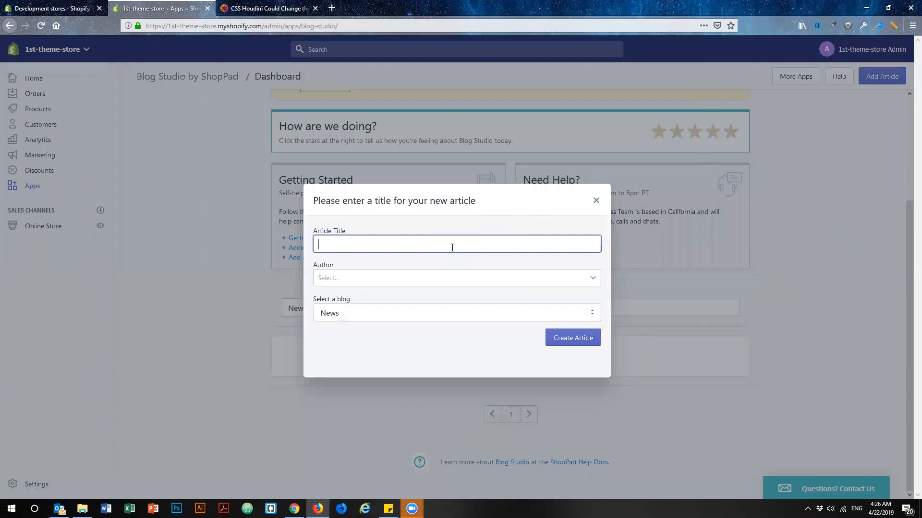
pyautogui.write('This ia ')
pyautogui.write('a blog post')
pyautogui.click(427, 277)
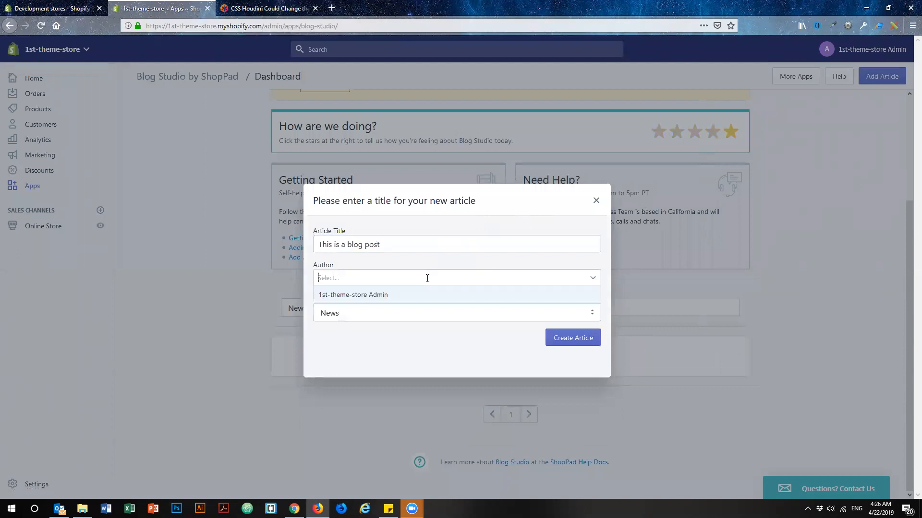
pyautogui.click(388, 297)
pyautogui.click(569, 338)
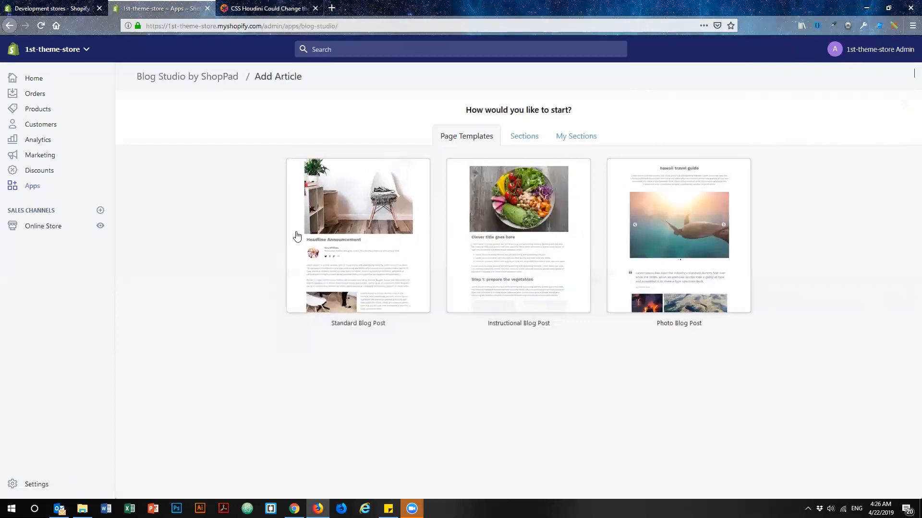
# Look through the ready-made and saved sections, and start the article from the Standard Blog Post page template.
pyautogui.click(524, 138)
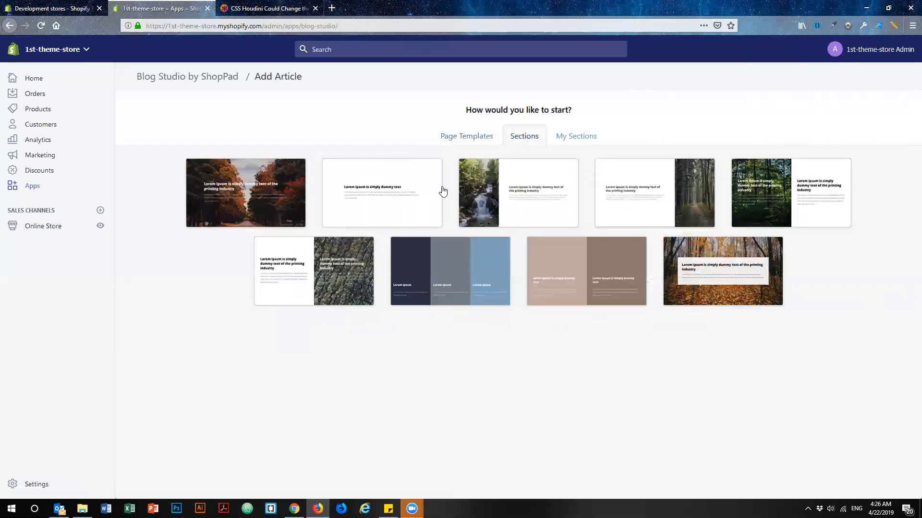
pyautogui.click(578, 140)
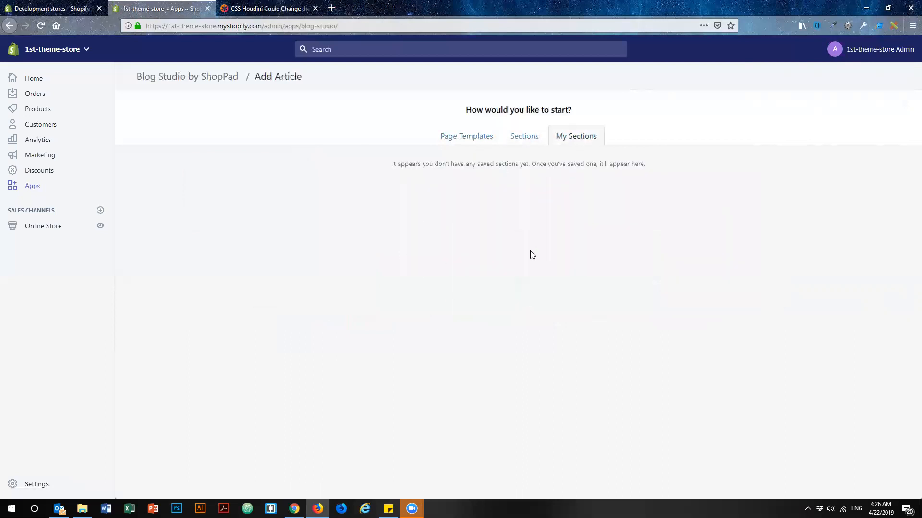
pyautogui.click(477, 137)
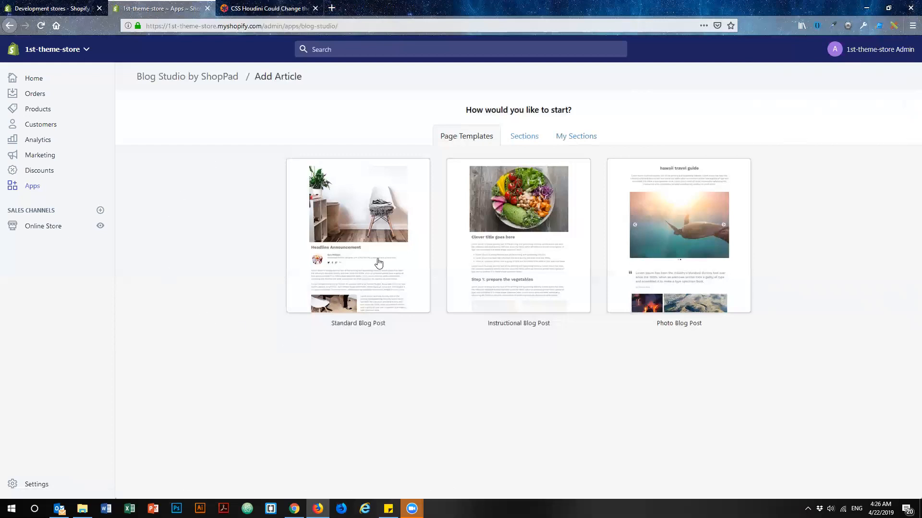
pyautogui.click(376, 247)
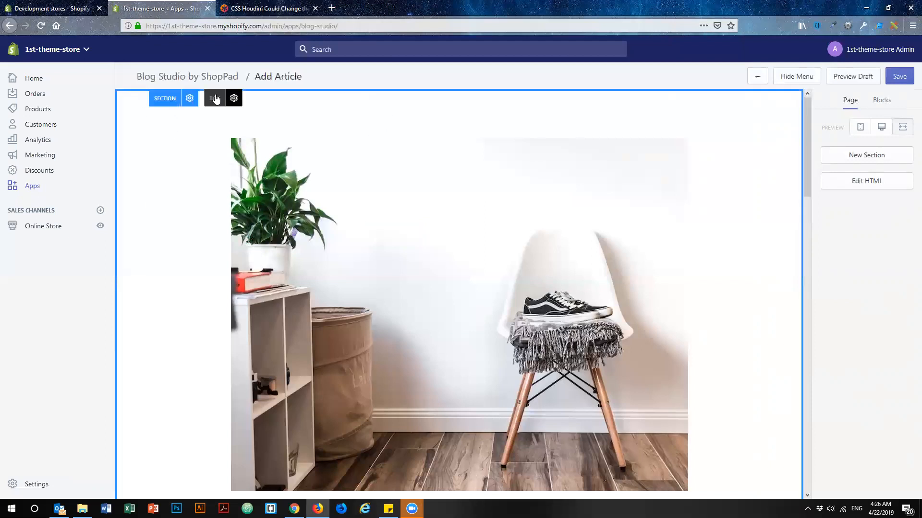
# Examine the first section's positioning, height and display options and close them without changes.
pyautogui.moveTo(325, 264)
pyautogui.click(190, 99)
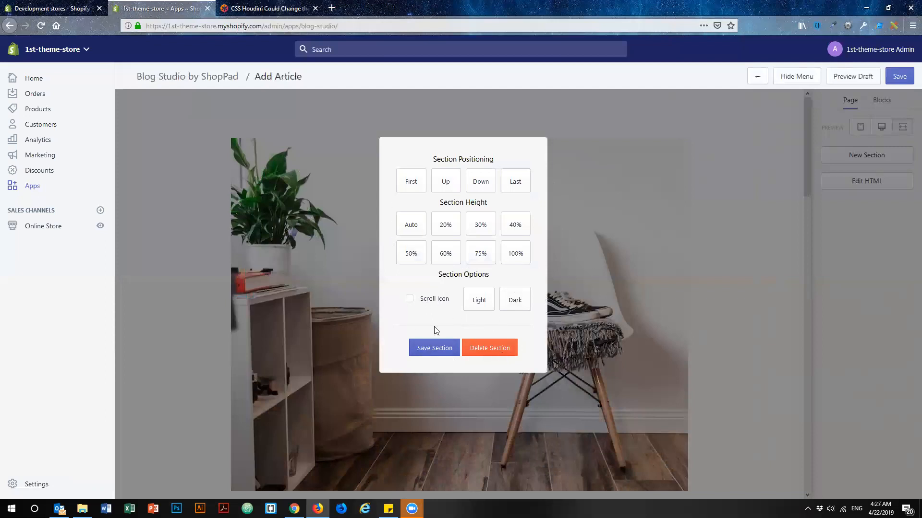
pyautogui.click(169, 216)
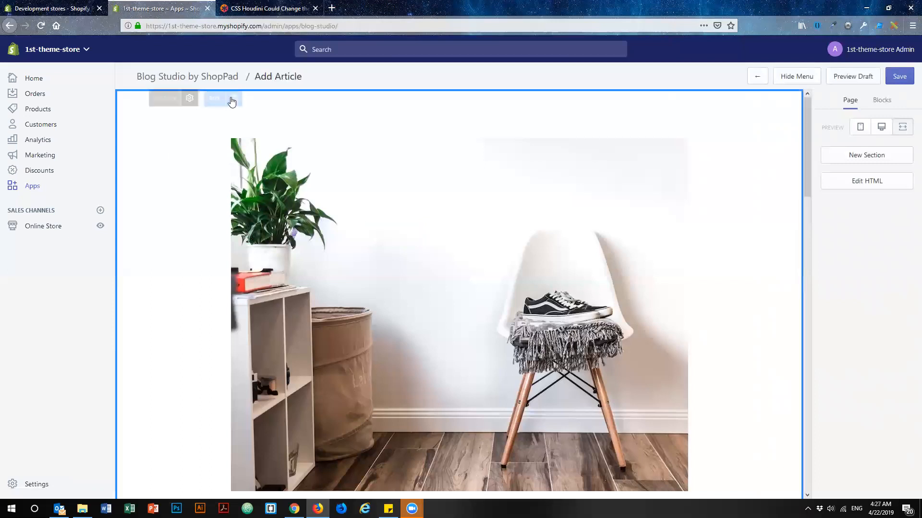
# Replace the template's main chair image with AdobeStock_182280673.jpeg from the Downloads folder.
pyautogui.moveTo(333, 324)
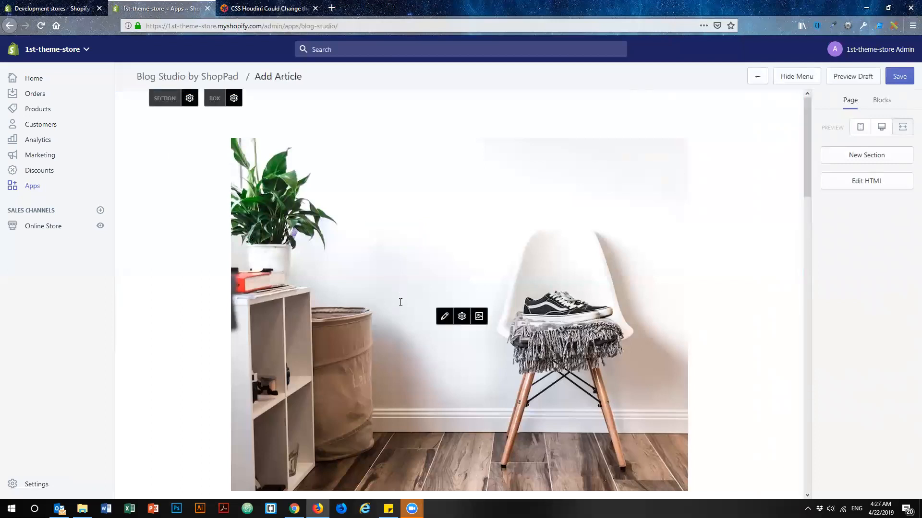
pyautogui.click(479, 317)
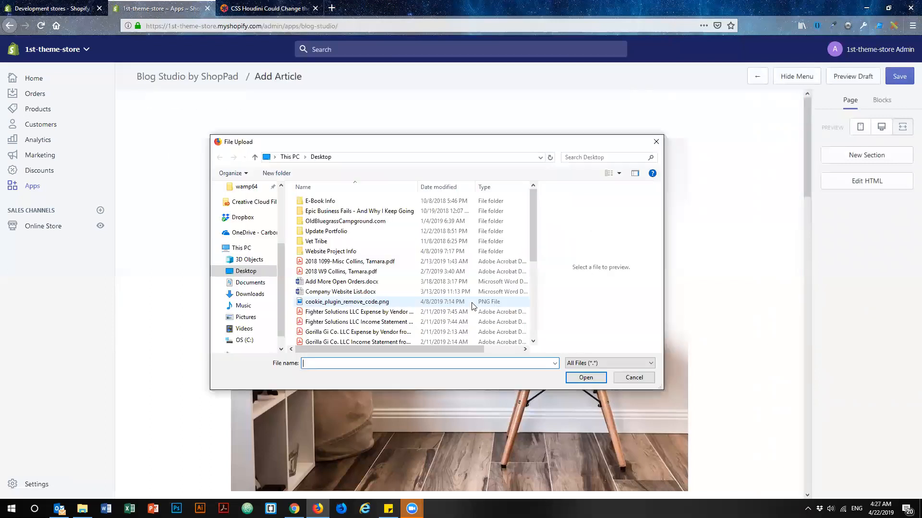
pyautogui.scroll(-5, 361, 295)
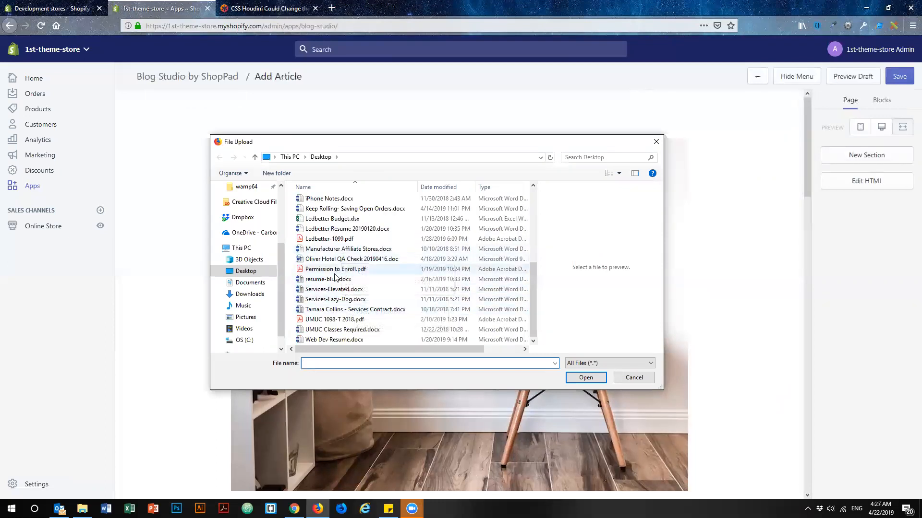
pyautogui.click(240, 294)
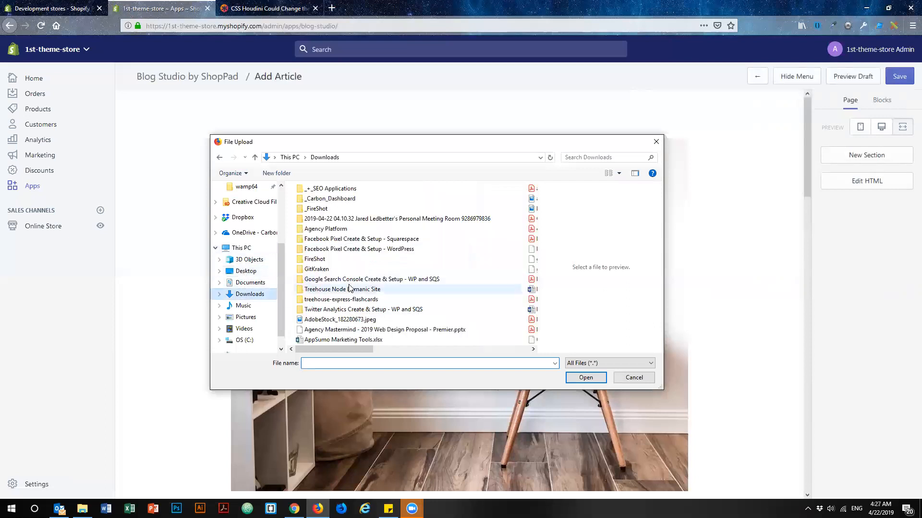
pyautogui.click(339, 320)
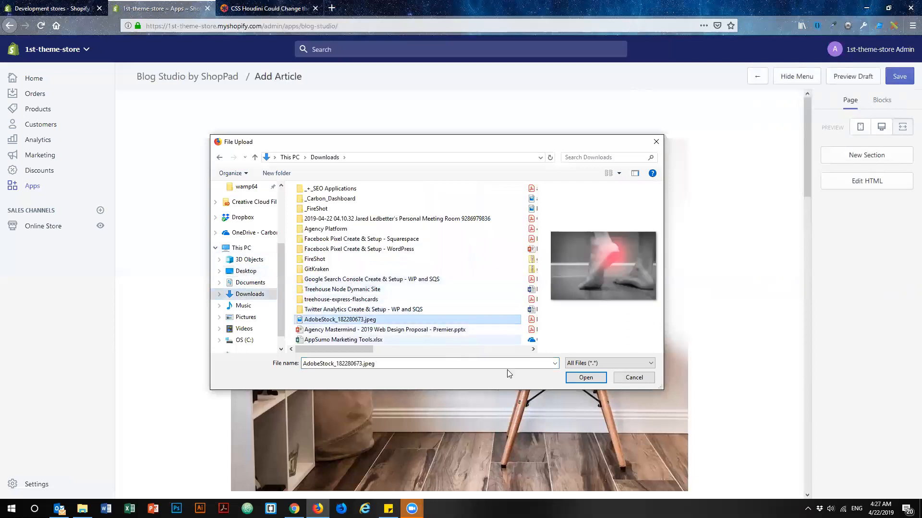
pyautogui.click(586, 378)
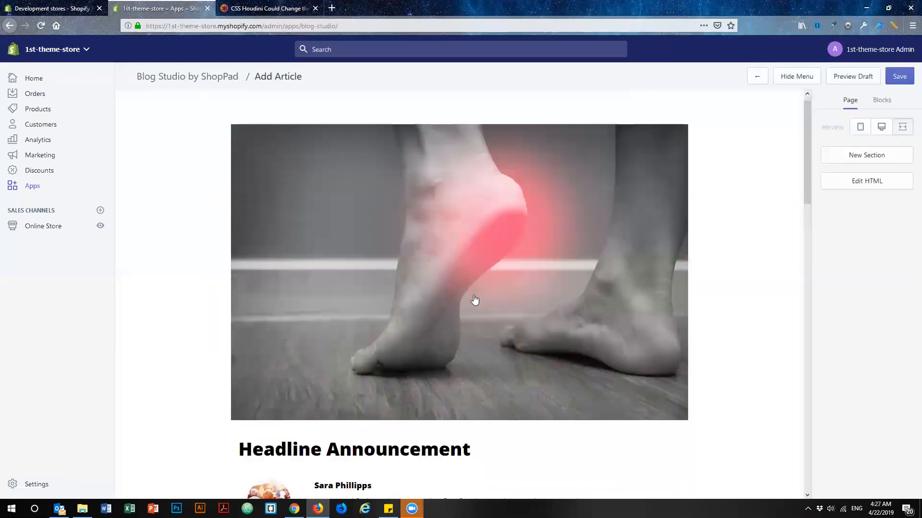
# Replace the "Headline Announcement" heading below the main image with "This is a blog post about heel paid".
pyautogui.scroll(-4, 474, 300)
pyautogui.tripleClick(459, 272)
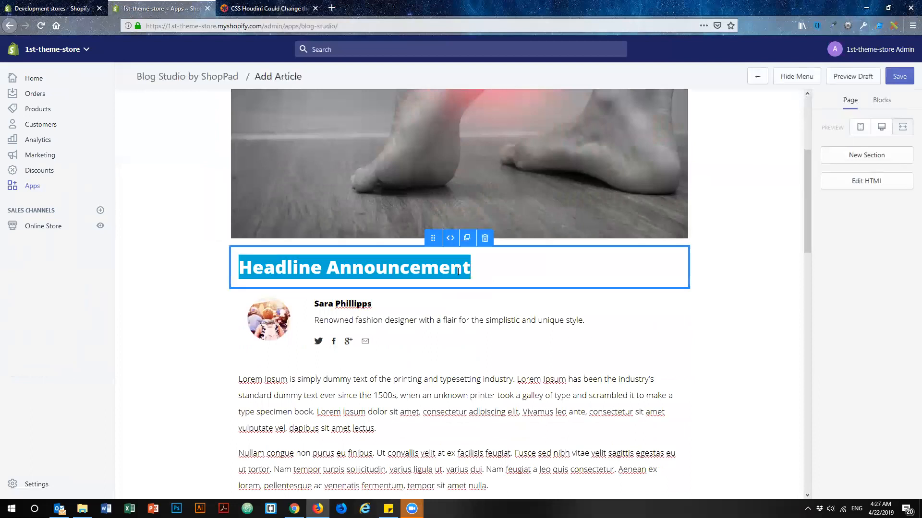
pyautogui.write('This is a b')
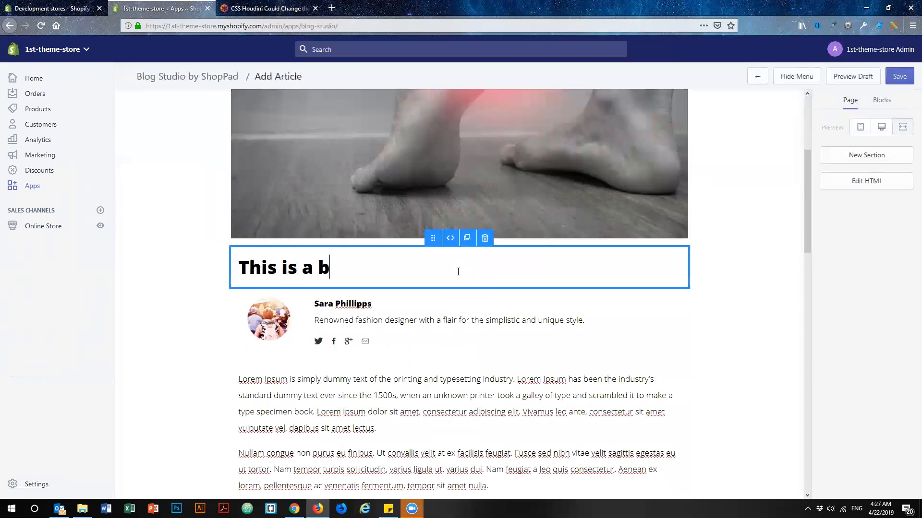
pyautogui.write('log post about ')
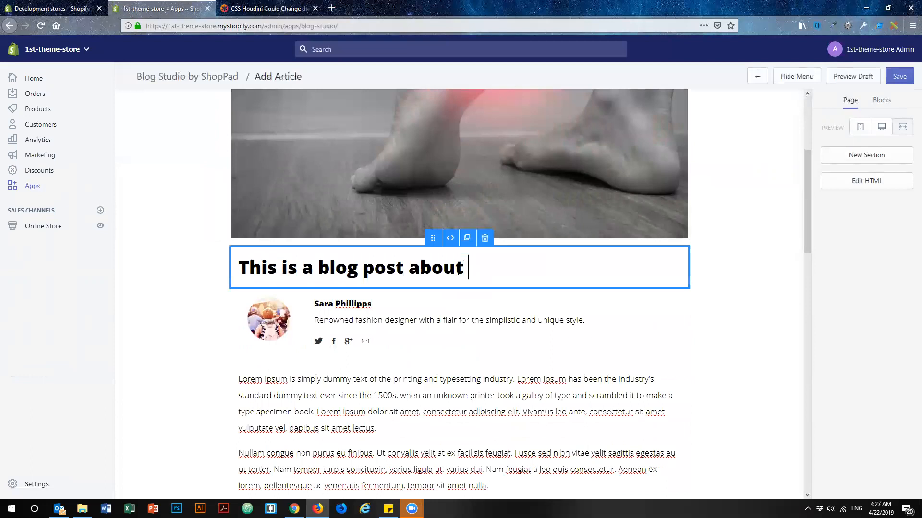
pyautogui.write('heel paid')
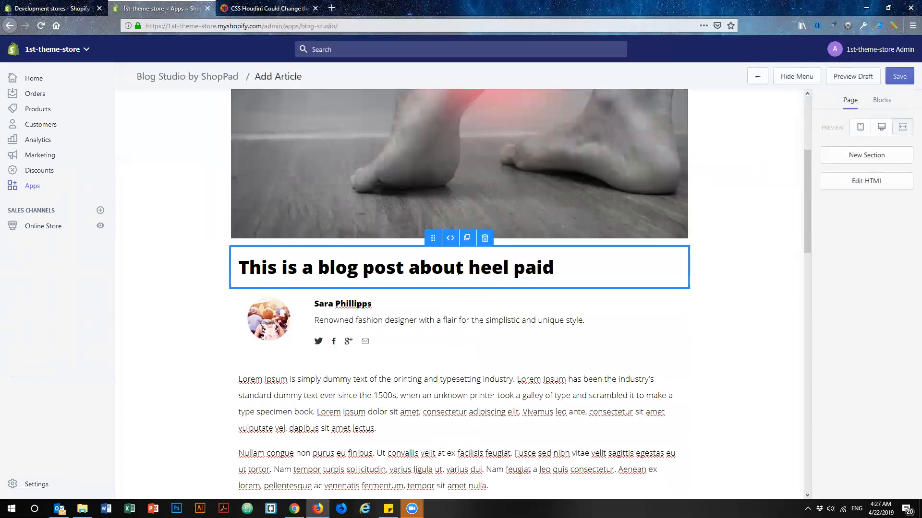
# Correct the last word of the heading below the main image to "pain".
pyautogui.press('BackSpace')
pyautogui.write('n')
# Replace the sample author name with the real author's first name and change the description to "Renowned web developer".
pyautogui.click(346, 303)
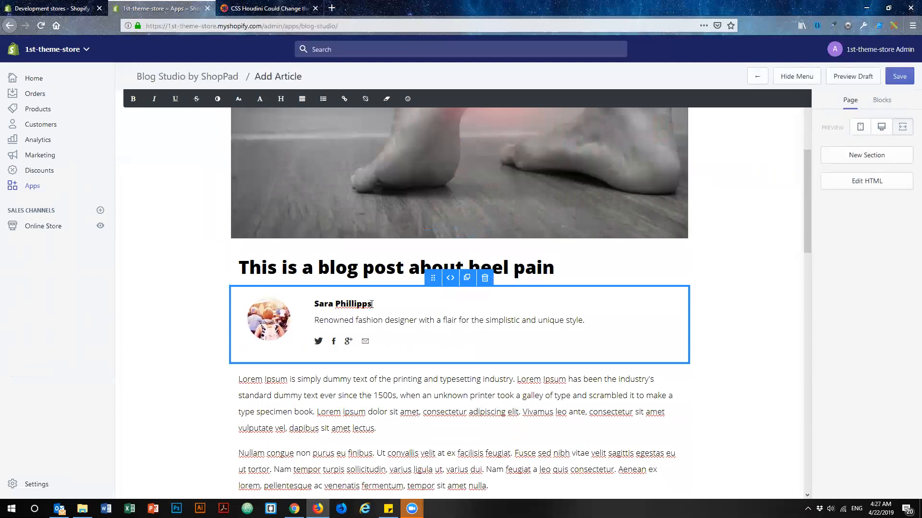
pyautogui.moveTo(371, 303); pyautogui.dragTo(318, 306)
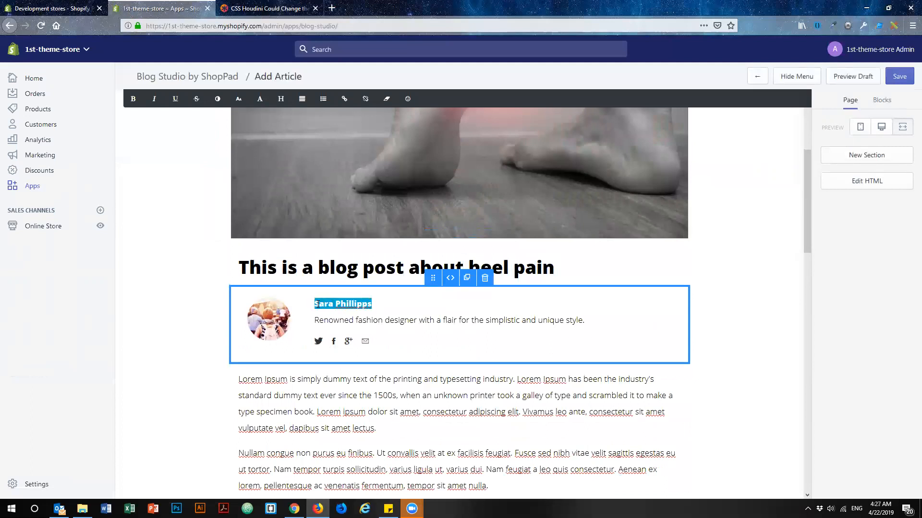
pyautogui.write('Jared')
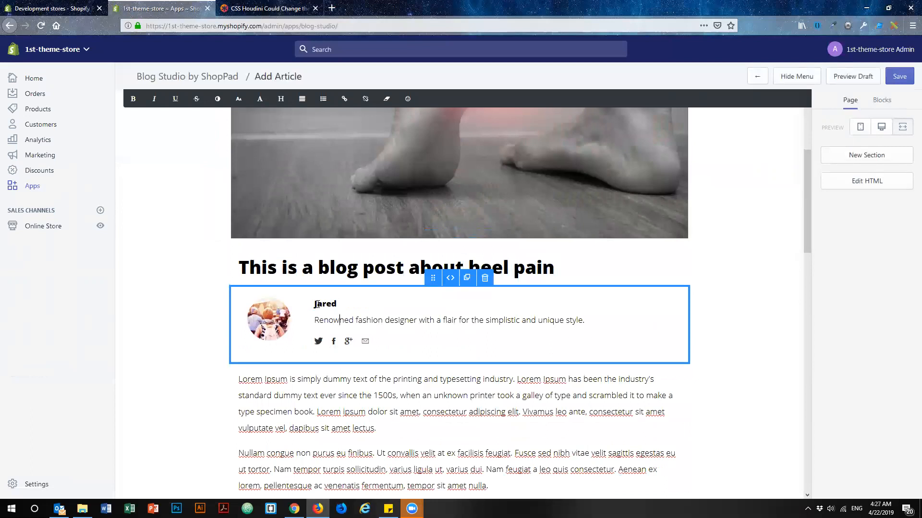
pyautogui.hotkey('shift', 'End')
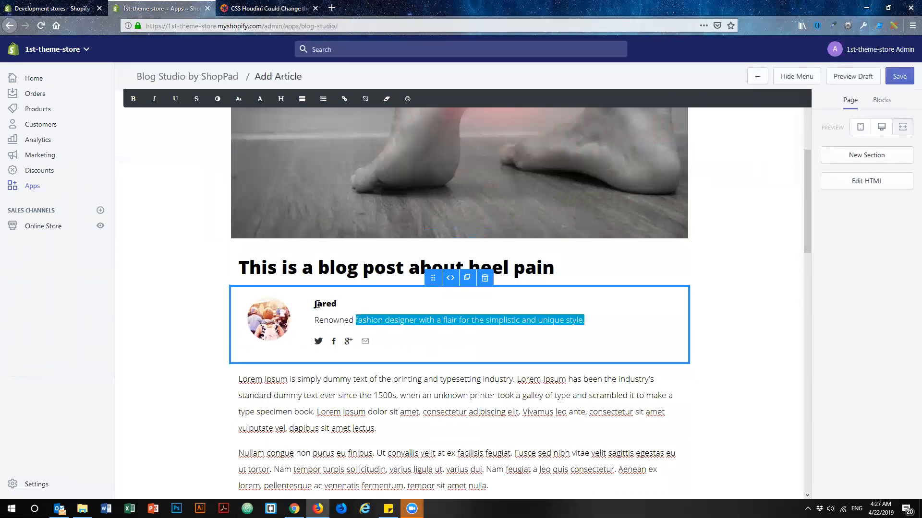
pyautogui.write('web developer')
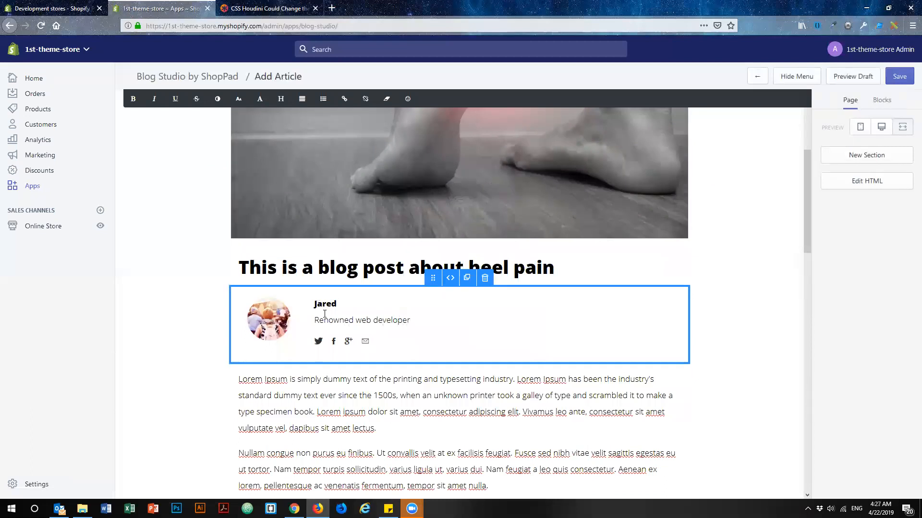
pyautogui.moveTo(317, 345)
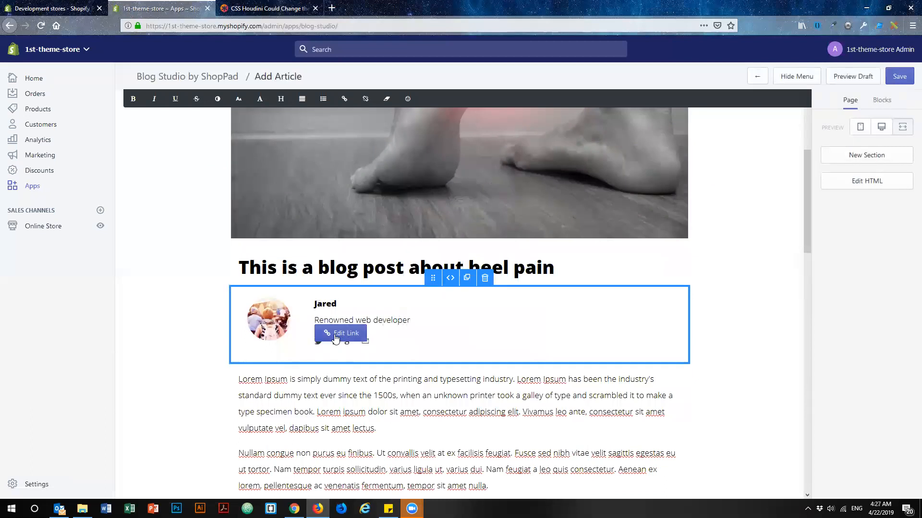
pyautogui.click(335, 335)
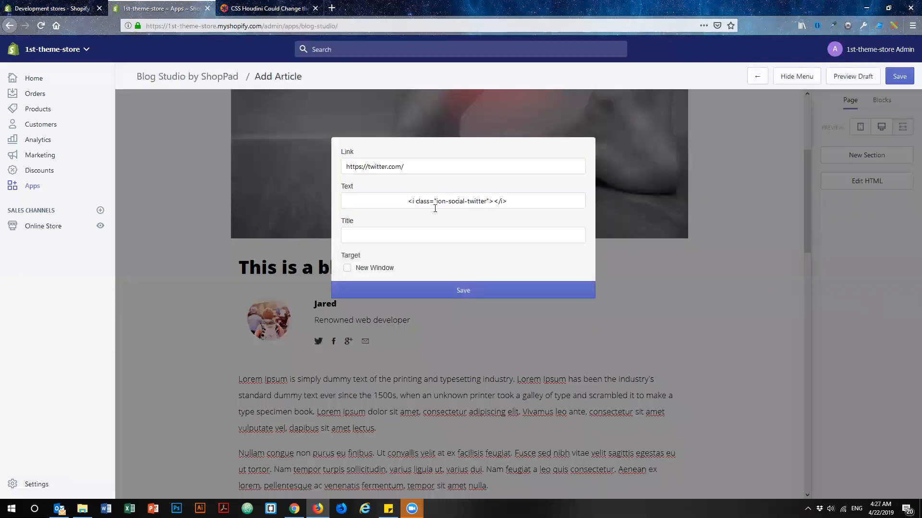
pyautogui.click(420, 169)
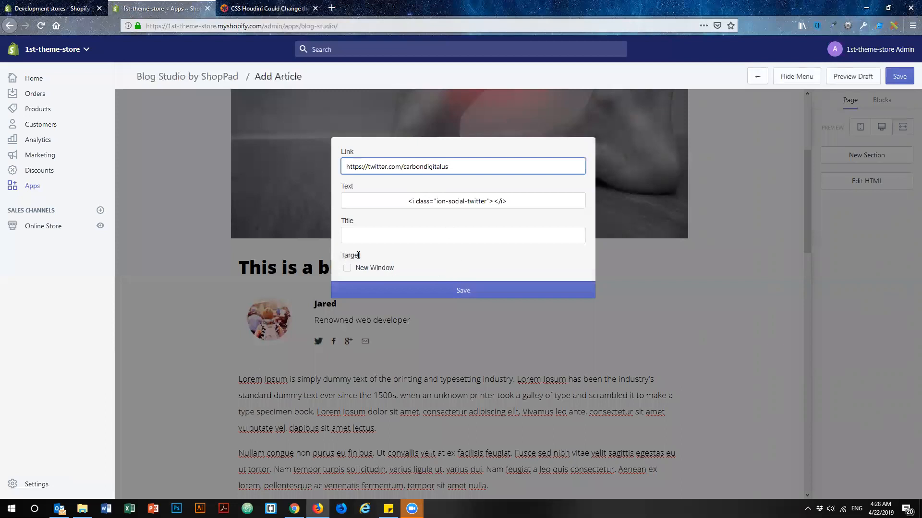
pyautogui.click(347, 267)
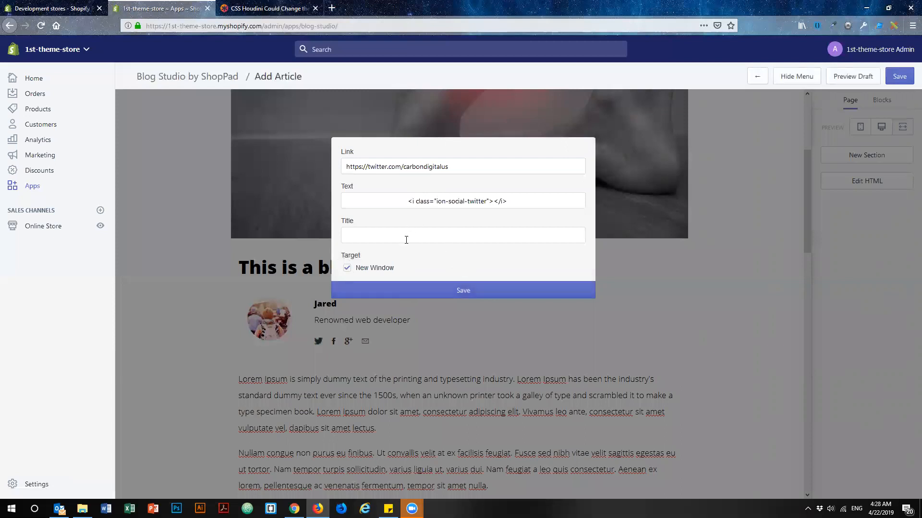
pyautogui.click(470, 293)
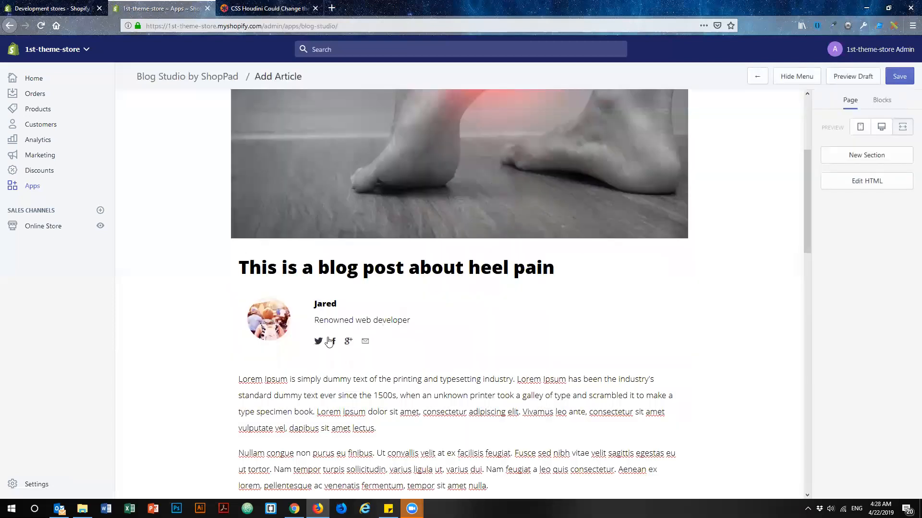
# Close the CSS Houdini browser page and replace the author's photo with BJJ Bearded Minion.jpg from the Pictures folder.
pyautogui.moveTo(233, 201)
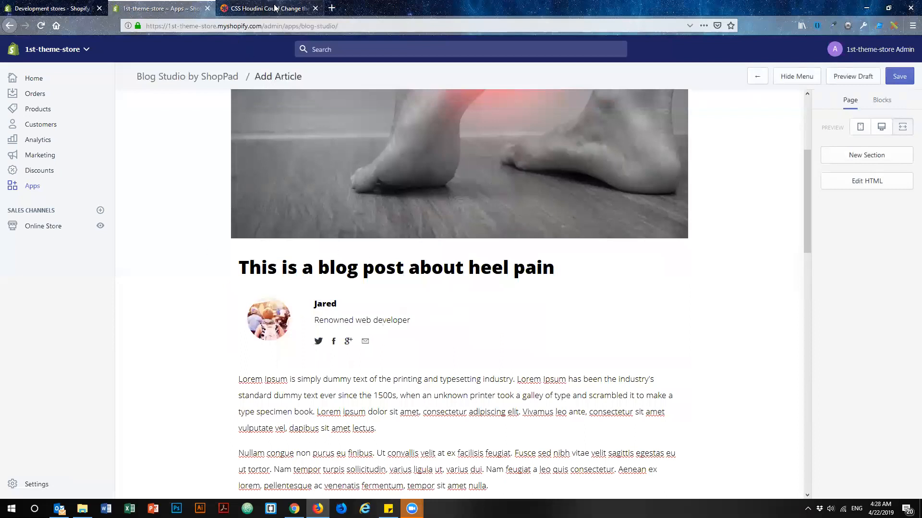
pyautogui.click(315, 8)
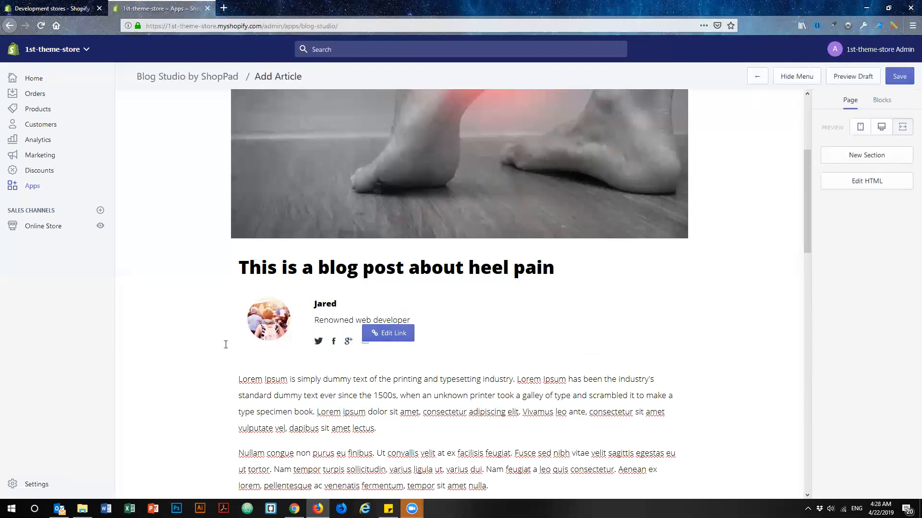
pyautogui.moveTo(279, 304)
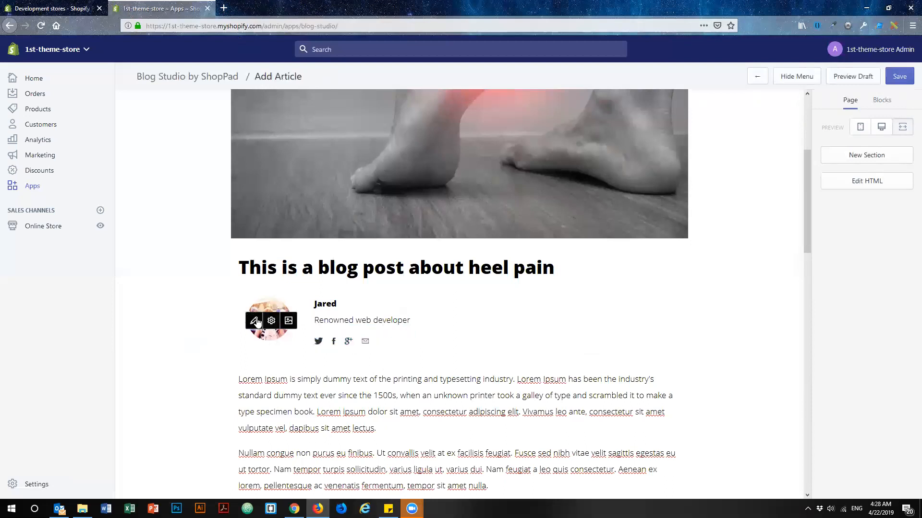
pyautogui.click(288, 320)
pyautogui.moveTo(283, 284)
pyautogui.mouseDown()
pyautogui.moveTo(285, 224)
pyautogui.moveTo(286, 274)
pyautogui.mouseUp()
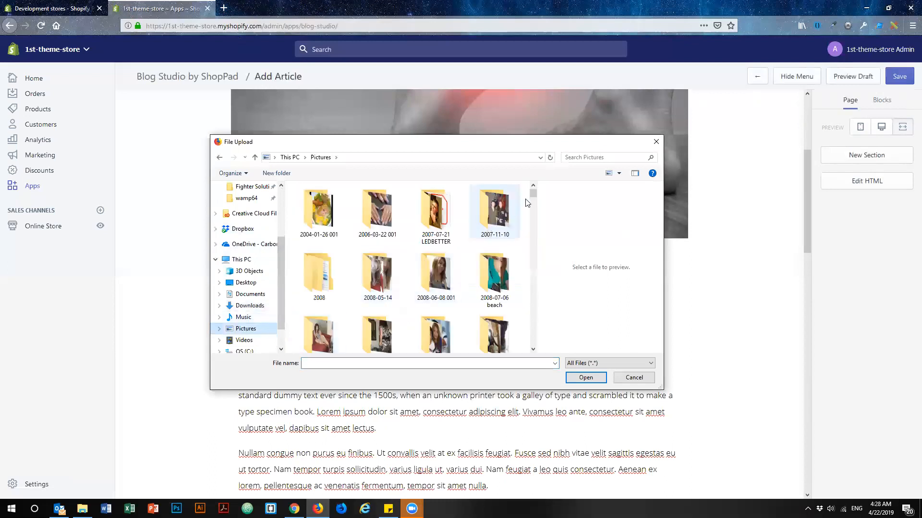
pyautogui.moveTo(532, 194); pyautogui.dragTo(526, 363)
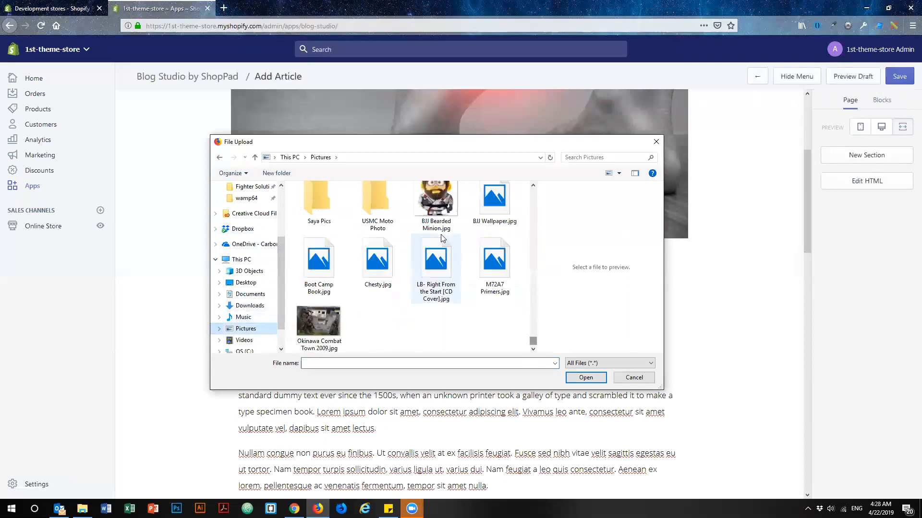
pyautogui.click(436, 223)
pyautogui.click(586, 378)
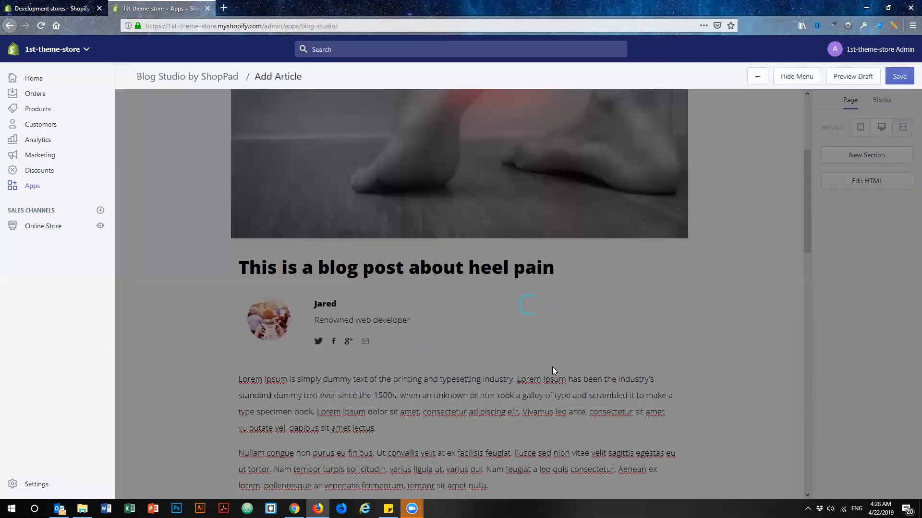
# Link the View Product button at the article's end to mailchimp.com/subscribe in a new window, relabel it "Subscribe For Updates", and save.
pyautogui.scroll(-4, 559, 323)
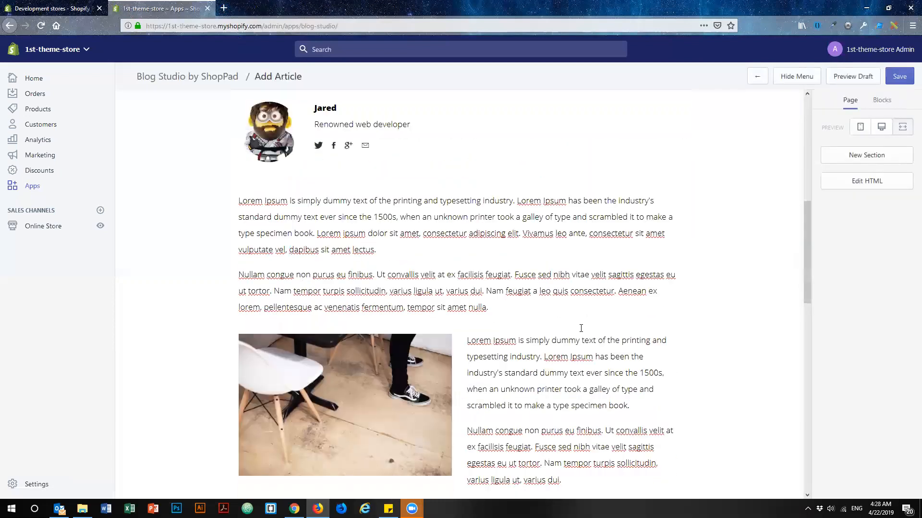
pyautogui.scroll(-12, 581, 328)
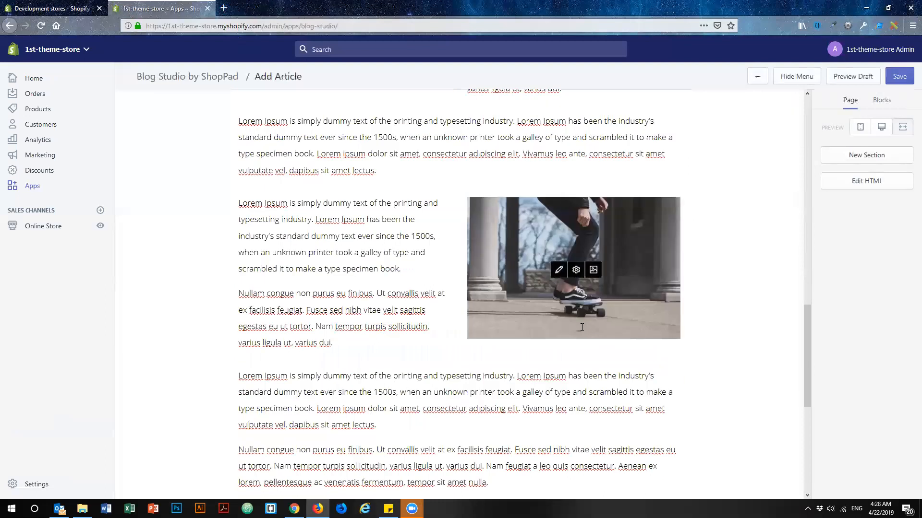
pyautogui.scroll(-3, 581, 327)
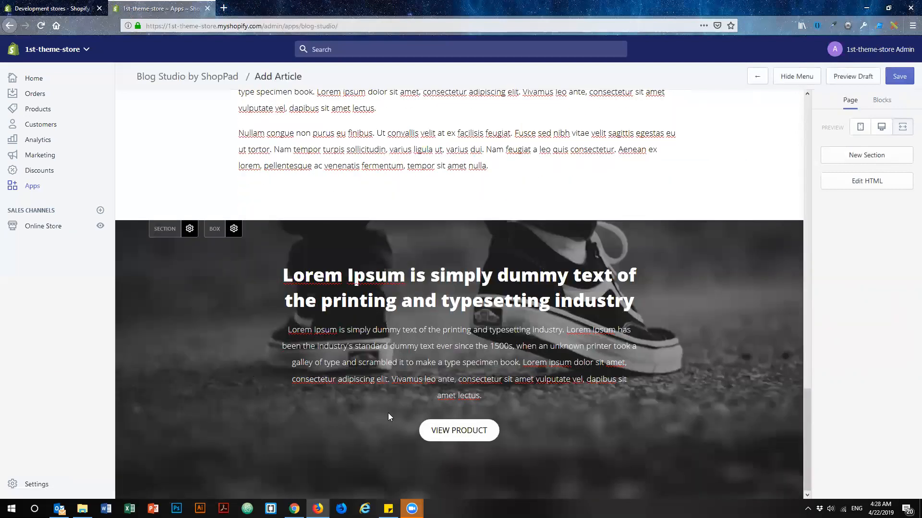
pyautogui.moveTo(427, 425)
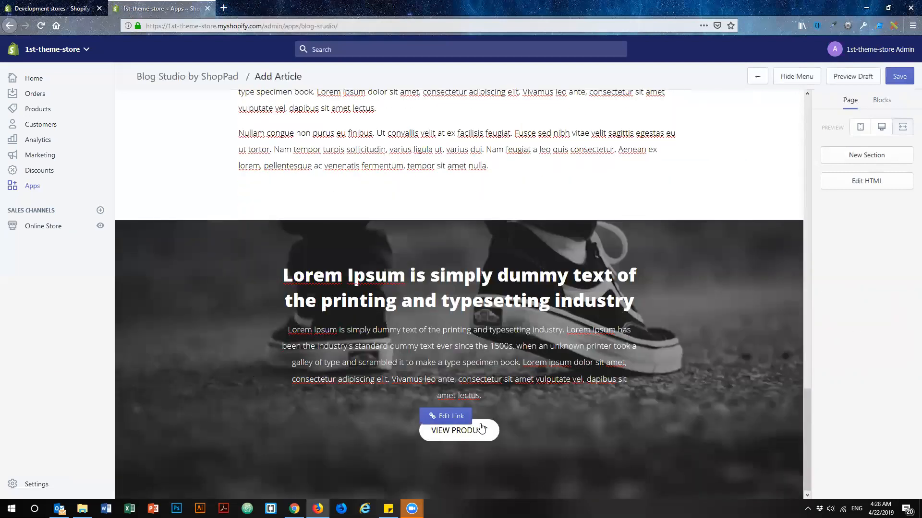
pyautogui.click(447, 418)
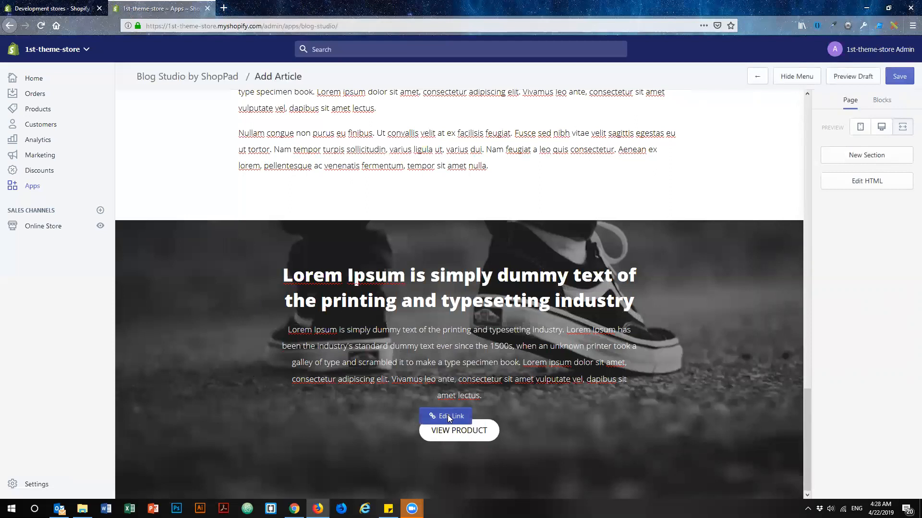
pyautogui.click(419, 173)
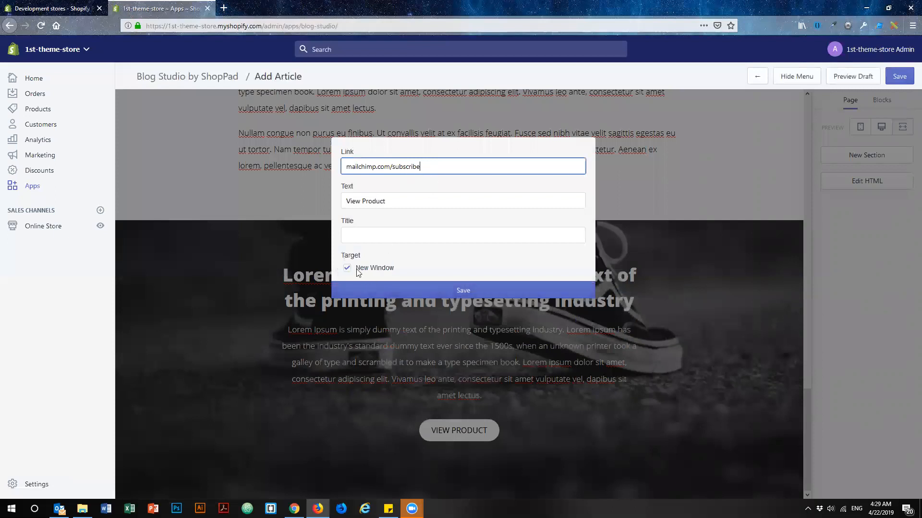
pyautogui.press('Tab')
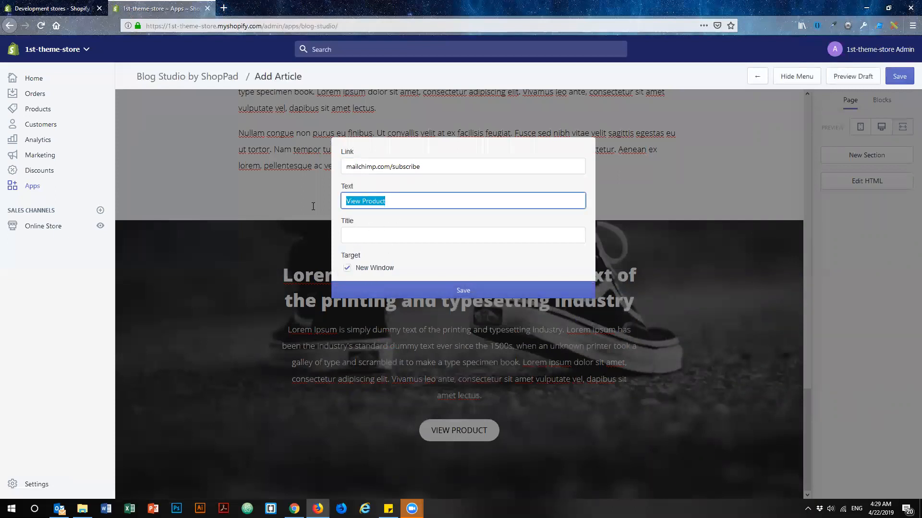
pyautogui.write('Subscribe For Updates')
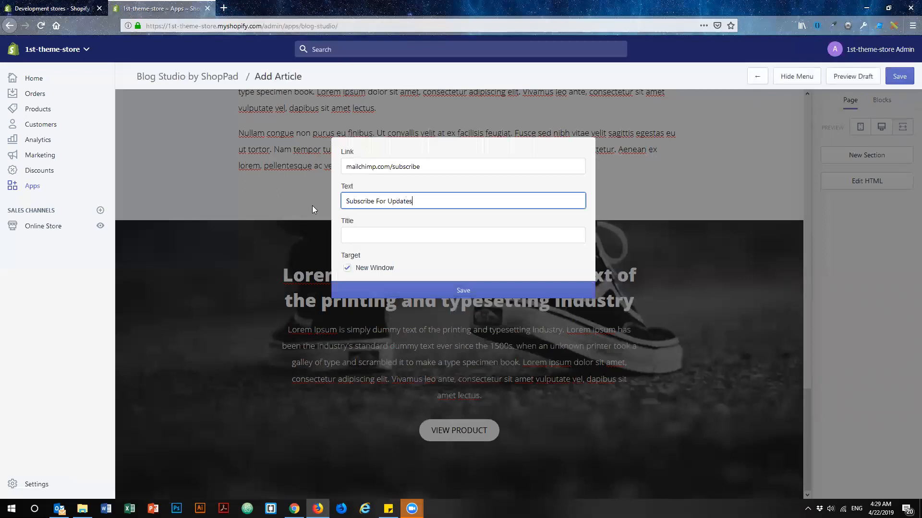
pyautogui.click(462, 294)
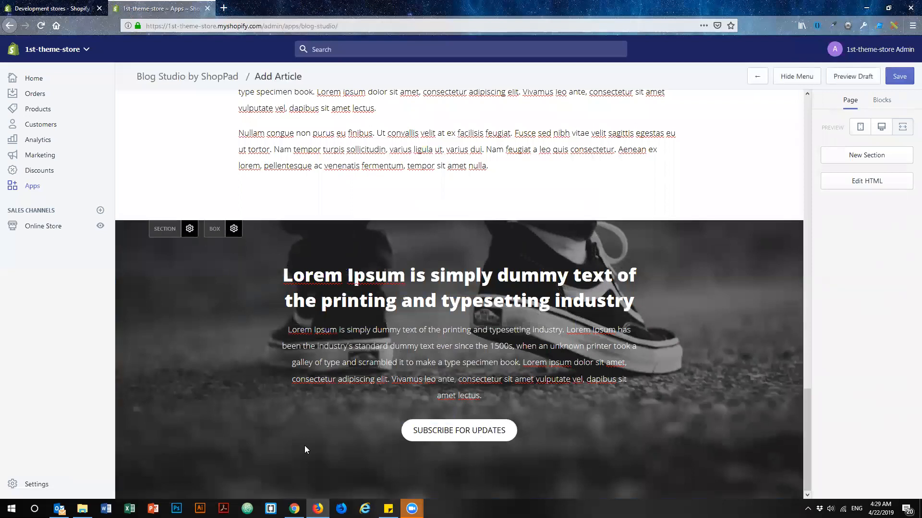
# View the closing section's settings without changing them, and save the article.
pyautogui.click(189, 229)
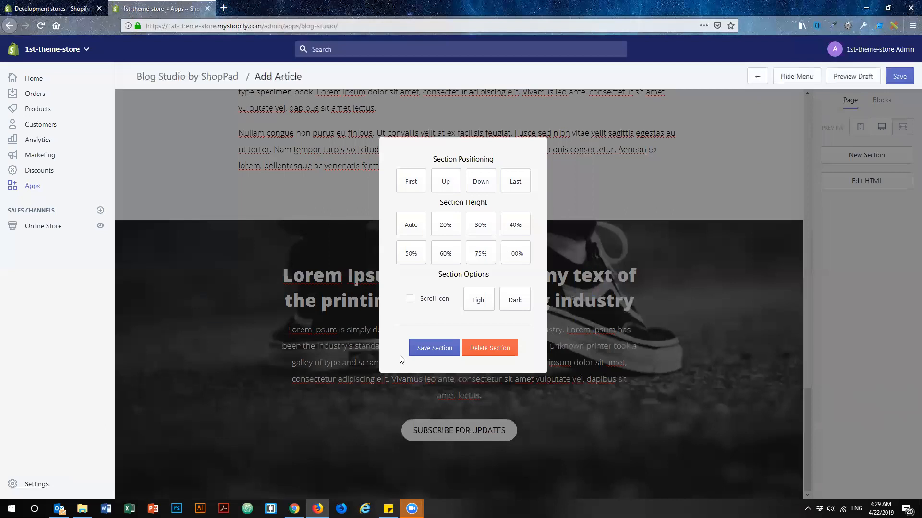
pyautogui.click(249, 336)
pyautogui.scroll(15, 468, 319)
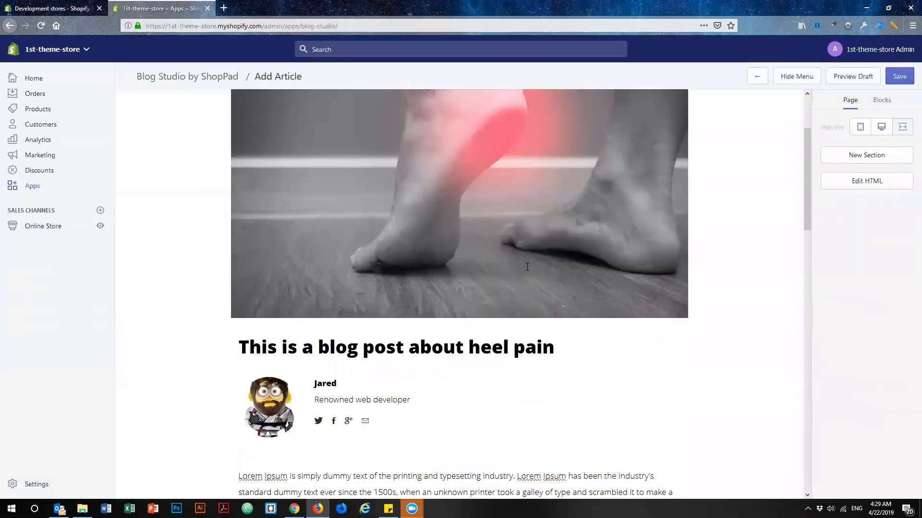
pyautogui.scroll(2, 527, 266)
pyautogui.click(899, 78)
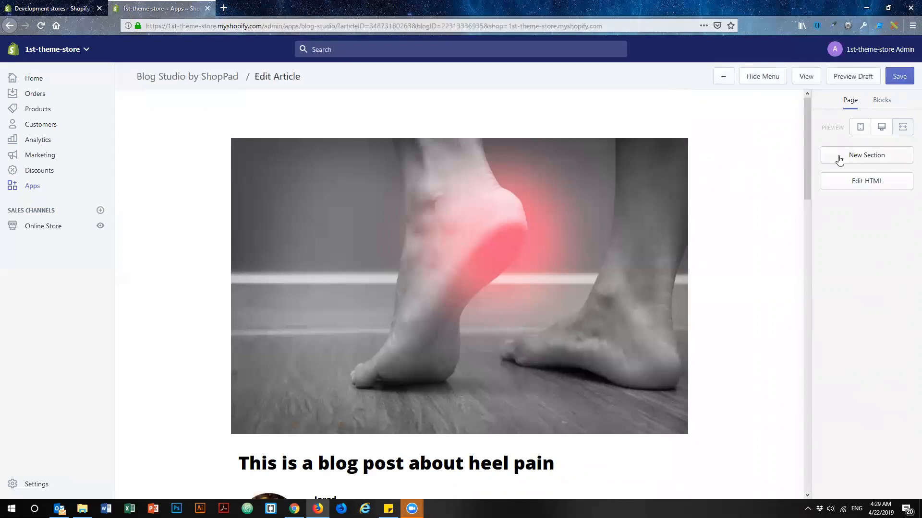
# Look at the ready-made sections without adding one, and examine the article's HTML source through to its end.
pyautogui.click(871, 159)
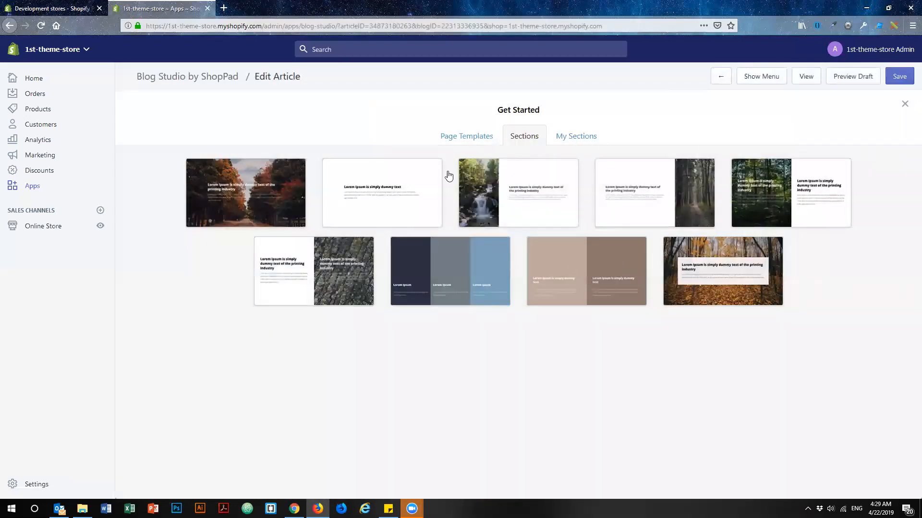
pyautogui.click(904, 104)
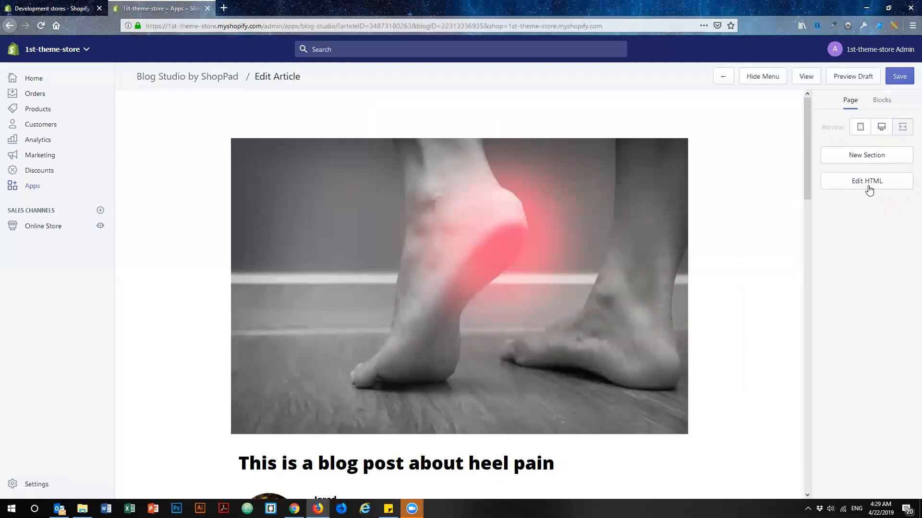
pyautogui.click(867, 183)
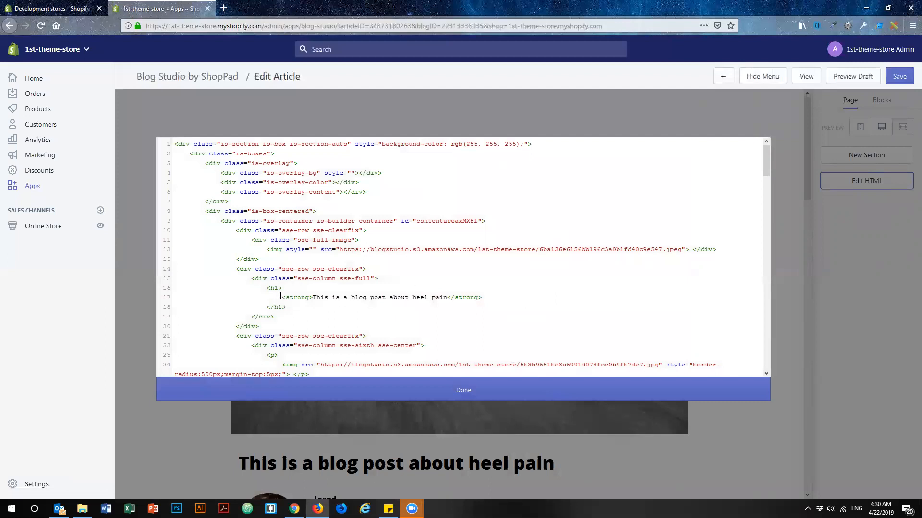
pyautogui.moveTo(175, 144); pyautogui.dragTo(450, 325)
pyautogui.click(475, 328)
pyautogui.scroll(-5, 465, 286)
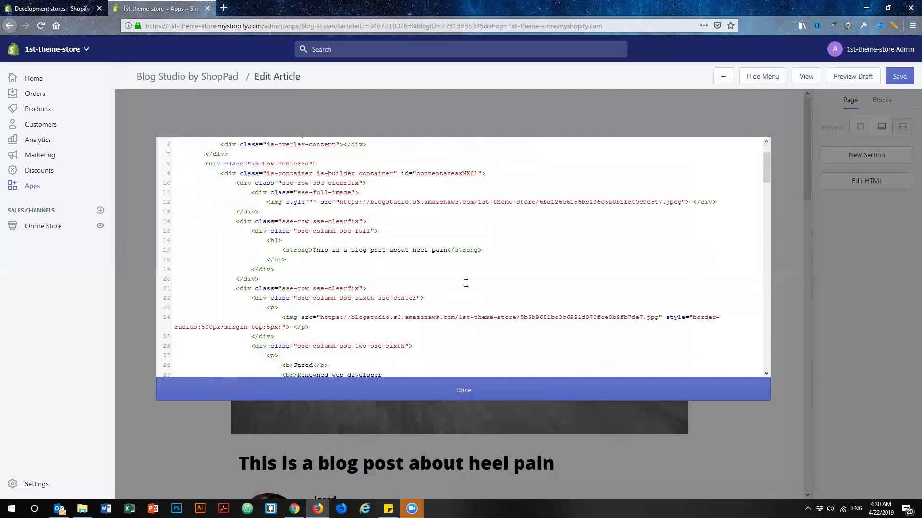
pyautogui.scroll(-5, 465, 284)
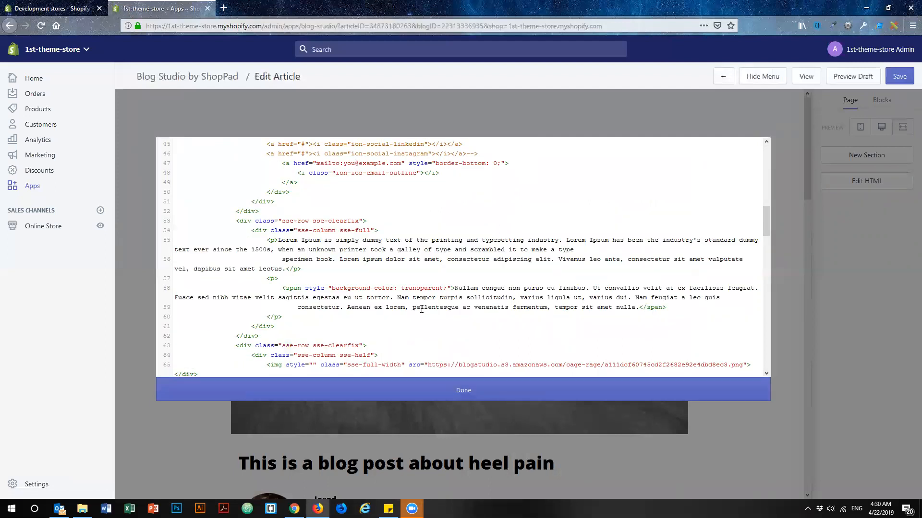
pyautogui.scroll(-5, 420, 320)
pyautogui.scroll(-5, 420, 318)
pyautogui.scroll(-3, 419, 318)
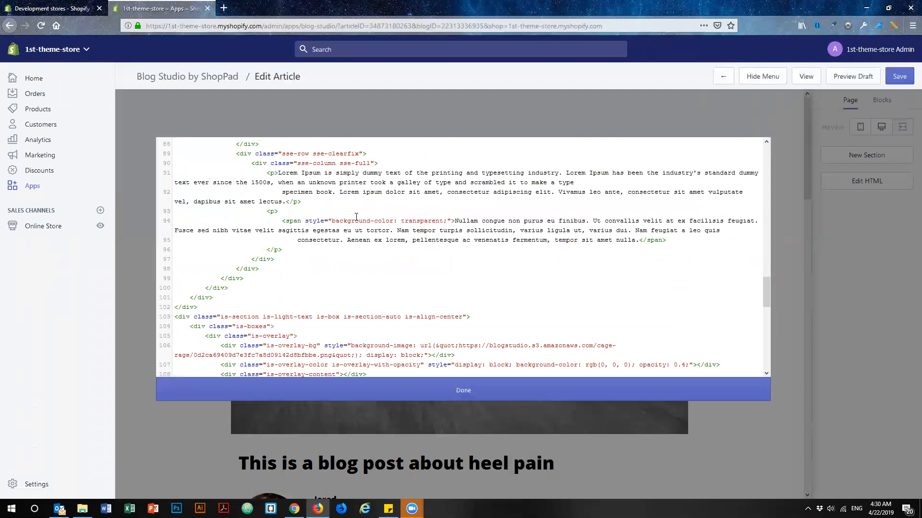
pyautogui.scroll(-10, 361, 282)
pyautogui.scroll(-3, 285, 272)
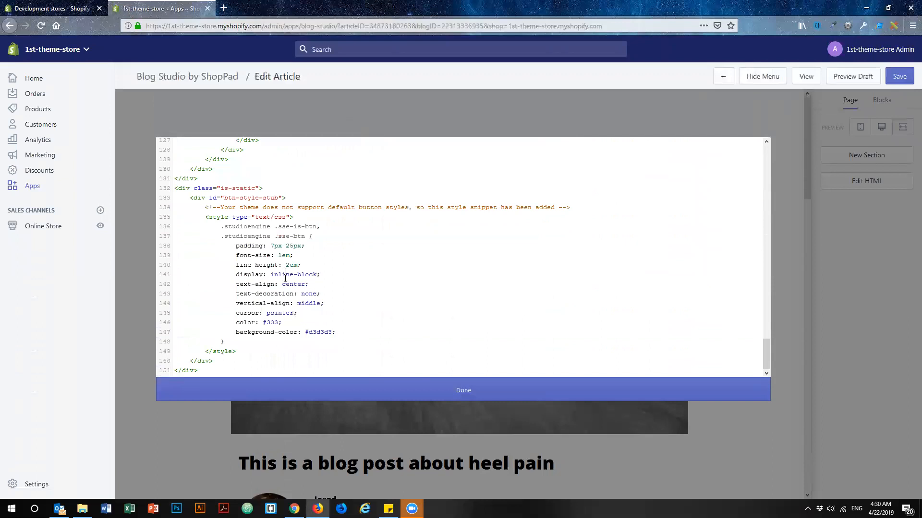
# Close the HTML source, save the article, and preview its draft, allowing pop-ups for 1st-theme-store.myshopify.com.
pyautogui.click(454, 395)
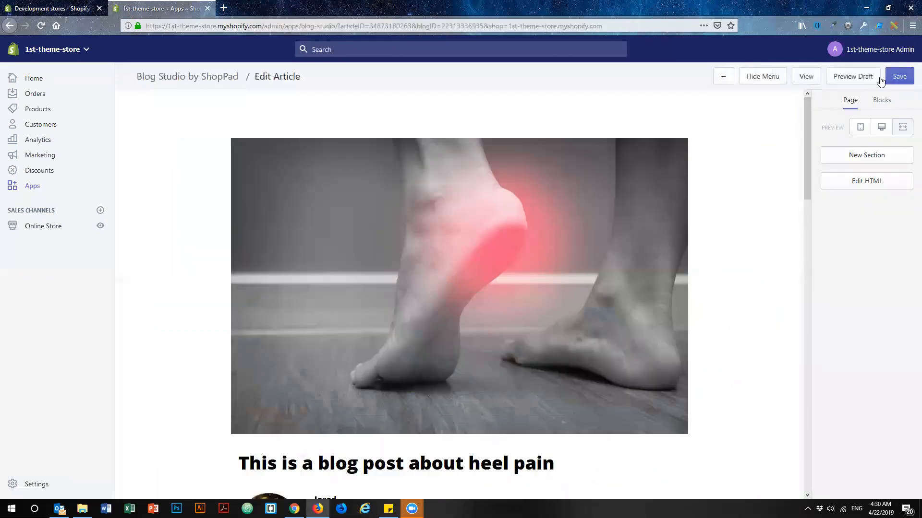
pyautogui.click(899, 77)
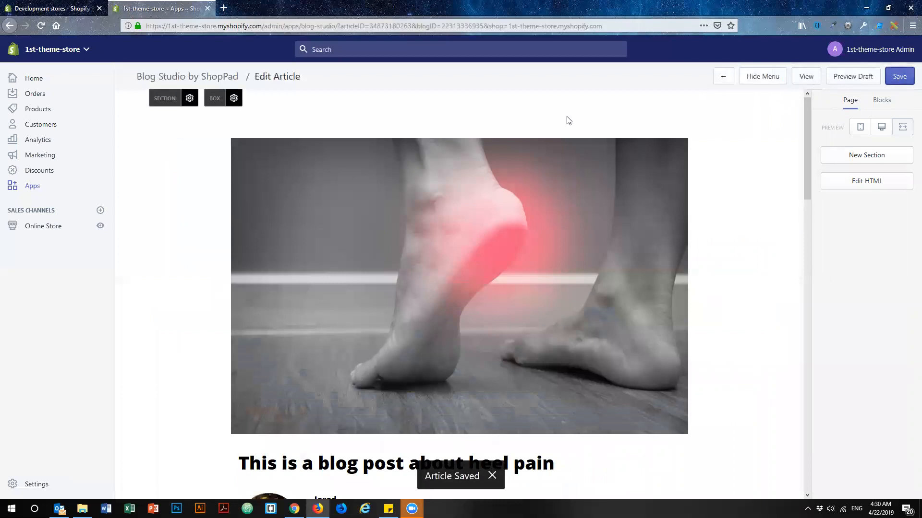
pyautogui.click(848, 78)
pyautogui.click(881, 46)
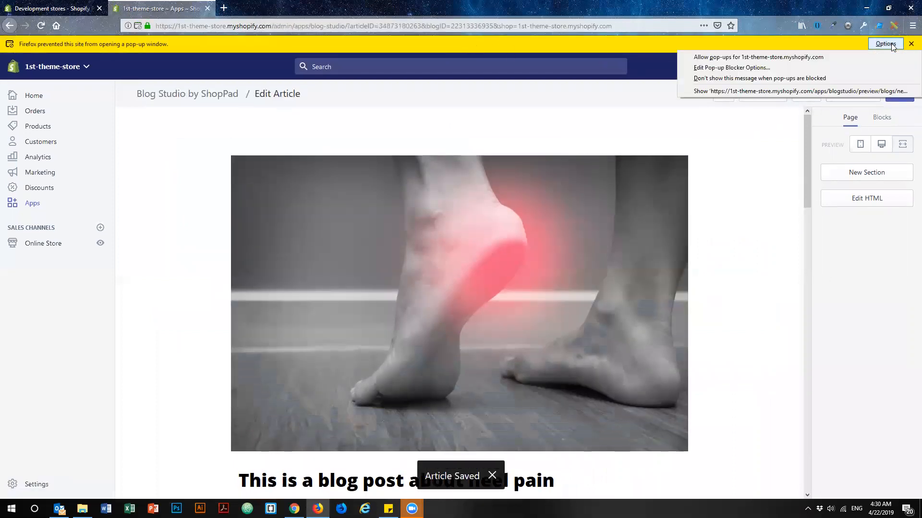
pyautogui.click(821, 55)
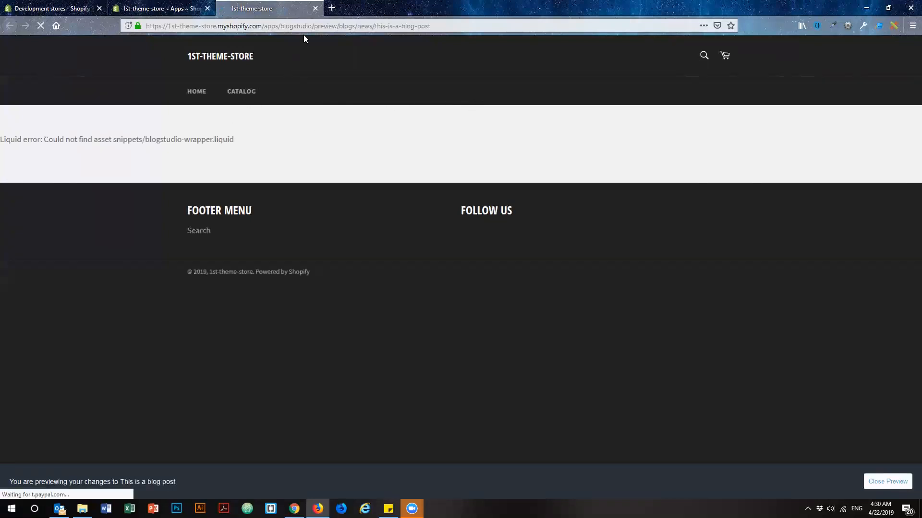
# Reopen the draft preview, highlight the blogstudio-wrapper.liquid snippet name, and compare the preview page with the article in the editor.
pyautogui.click(316, 9)
pyautogui.click(864, 77)
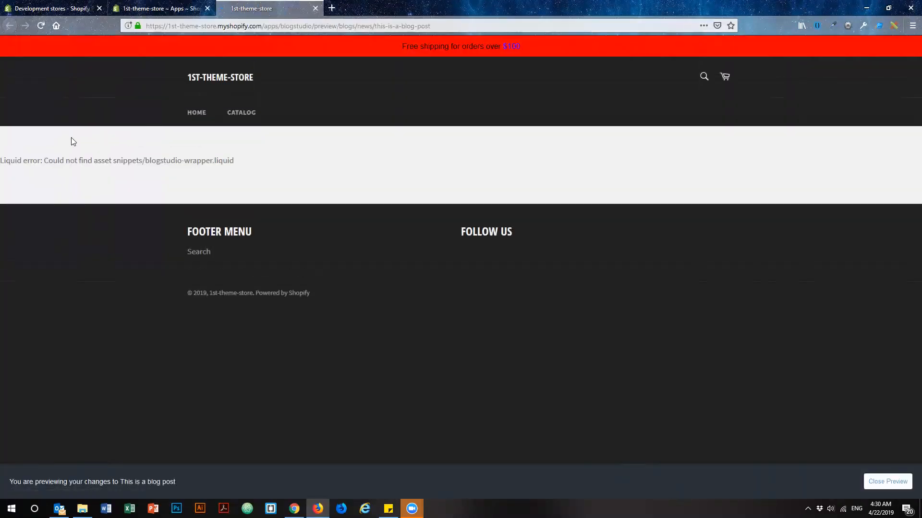
pyautogui.moveTo(95, 162); pyautogui.dragTo(146, 161)
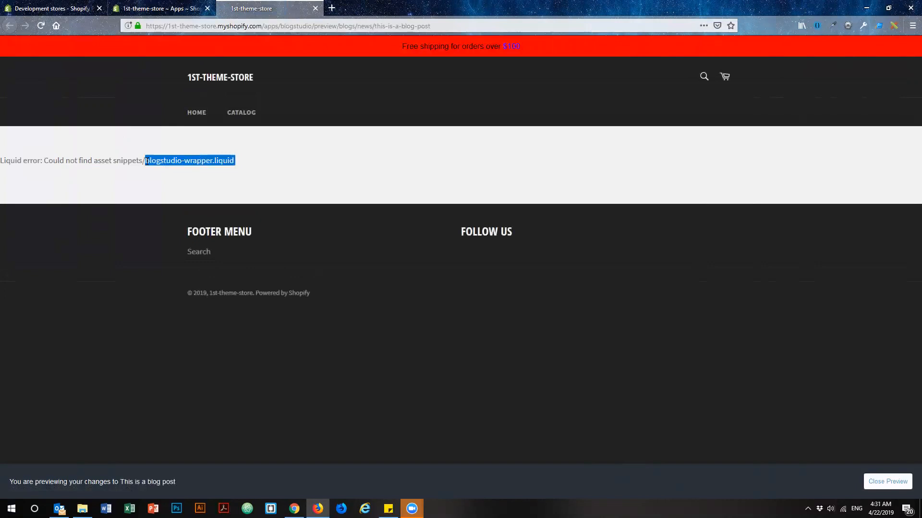
pyautogui.click(178, 10)
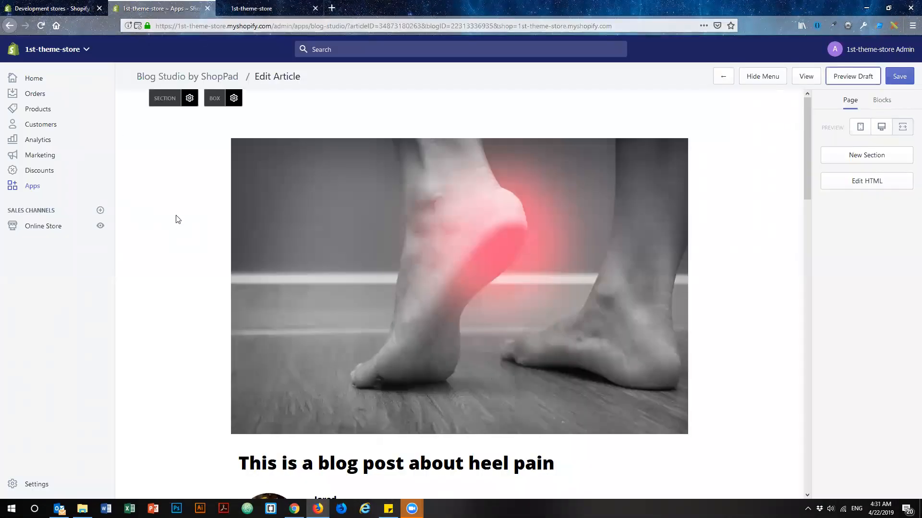
pyautogui.scroll(-10, 199, 217)
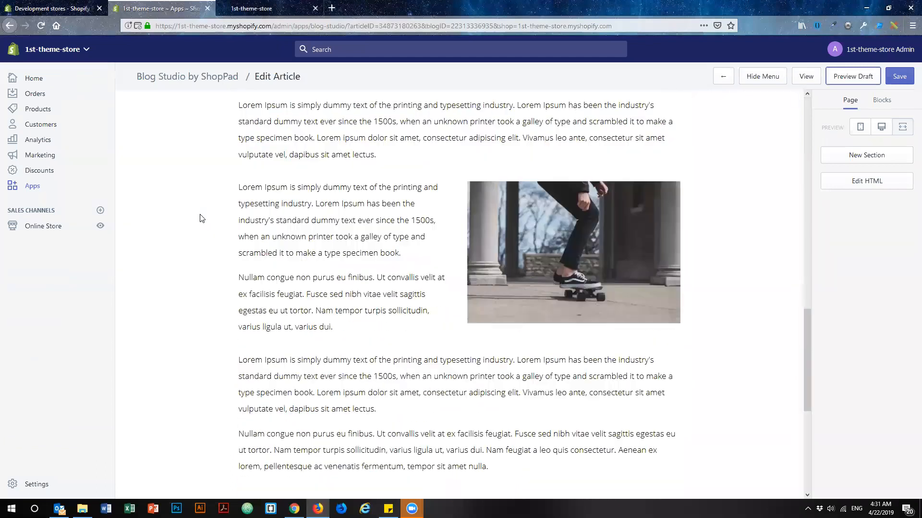
pyautogui.scroll(-6, 200, 218)
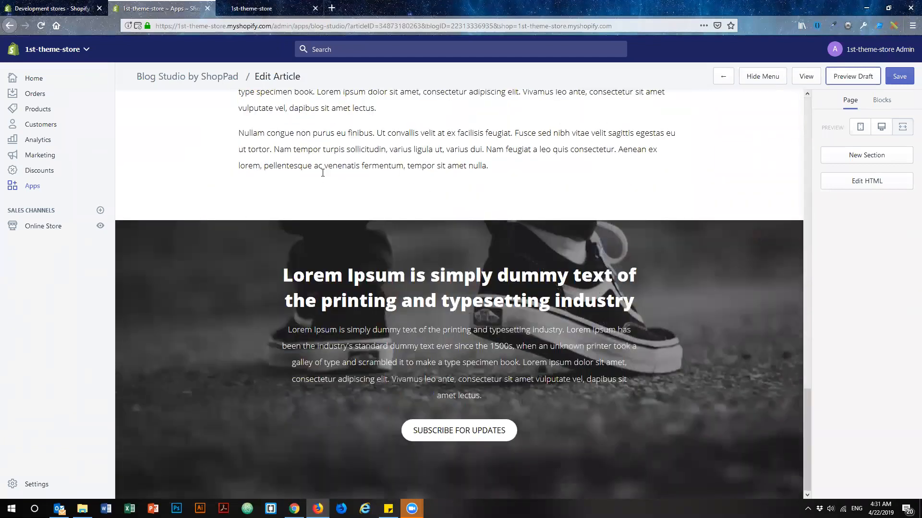
pyautogui.click(274, 11)
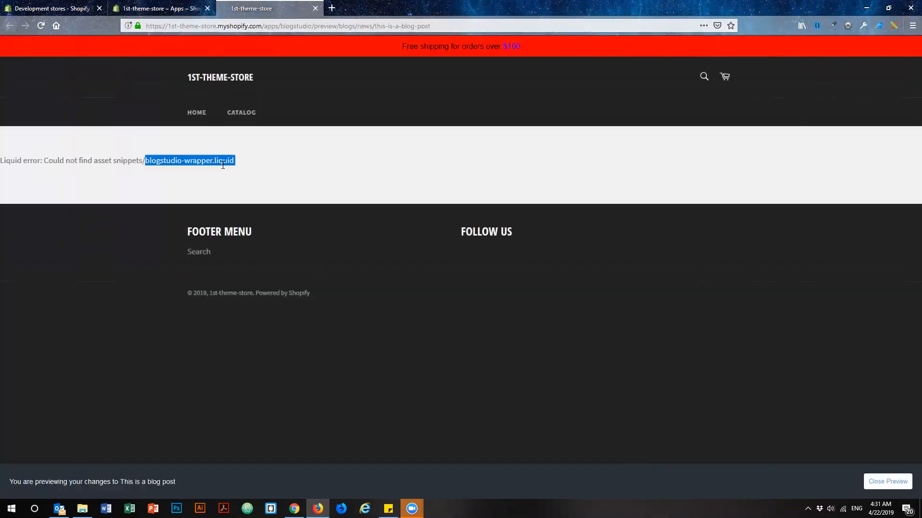
pyautogui.click(304, 165)
# Go to the Shopify App Store in a new browser tab, search for "blog studio", and view the Blog Studio listing.
pyautogui.click(332, 8)
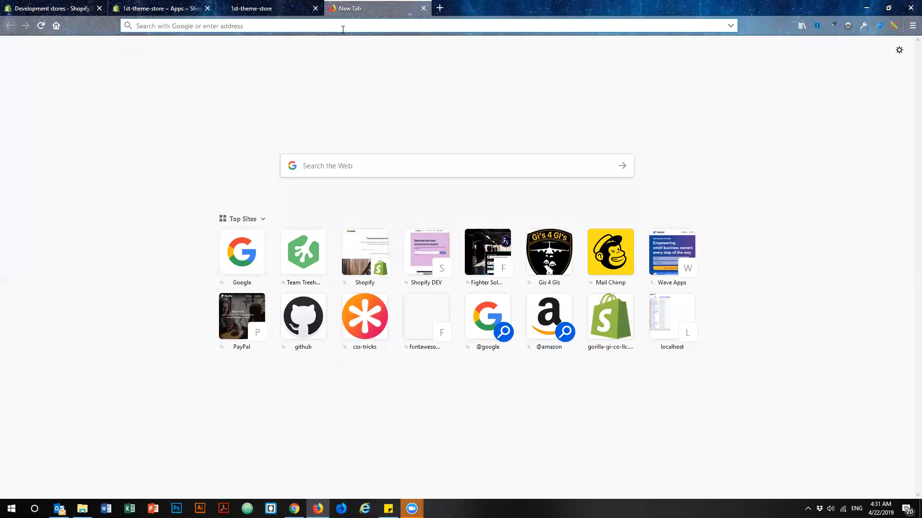
pyautogui.write('apps')
pyautogui.press('Return')
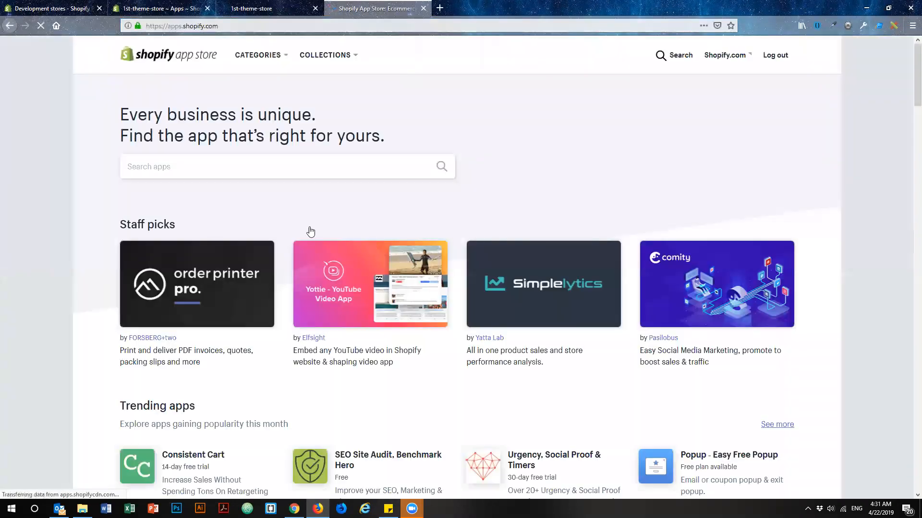
pyautogui.click(272, 172)
pyautogui.write('blog stuido')
pyautogui.press('BackSpace')
pyautogui.press('BackSpace')
pyautogui.press('BackSpace')
pyautogui.write('dio')
pyautogui.press('Return')
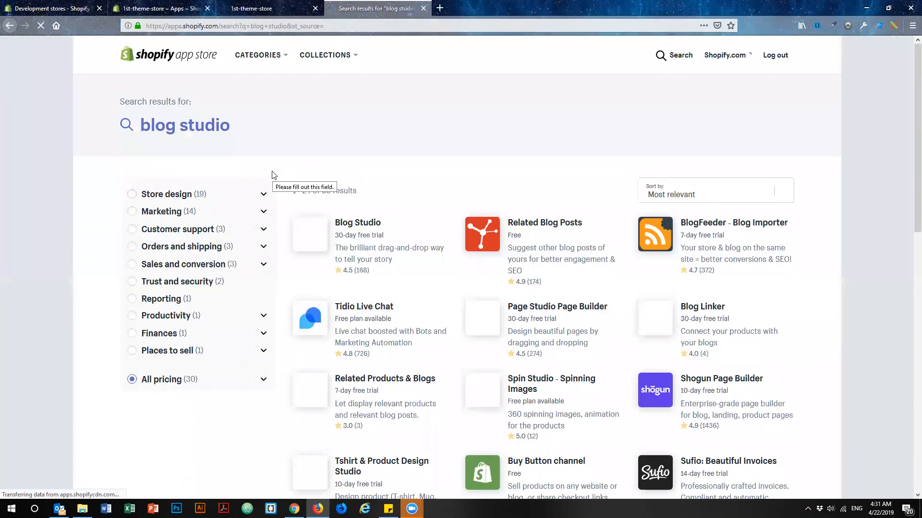
pyautogui.click(364, 223)
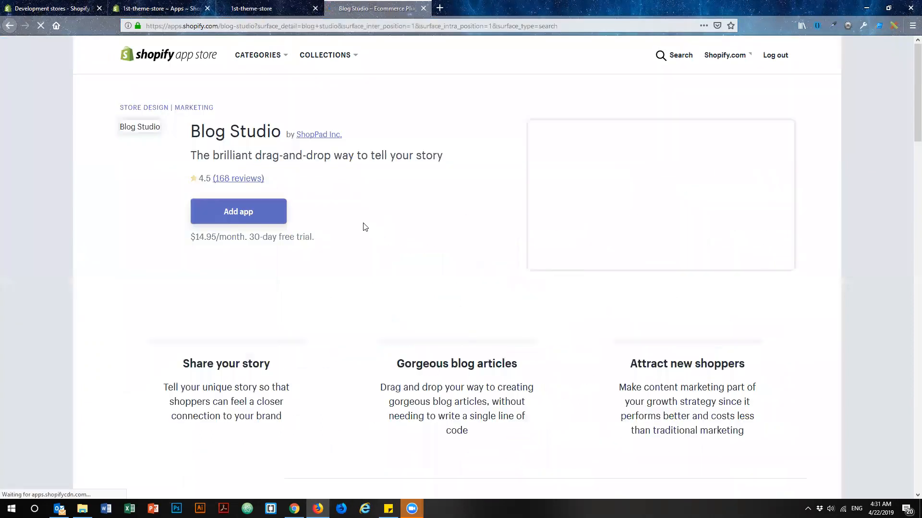
# Expand Blog Studio's full description and read through its features, support information, pricing and most recent reviews.
pyautogui.scroll(-5, 367, 236)
pyautogui.scroll(-4, 357, 241)
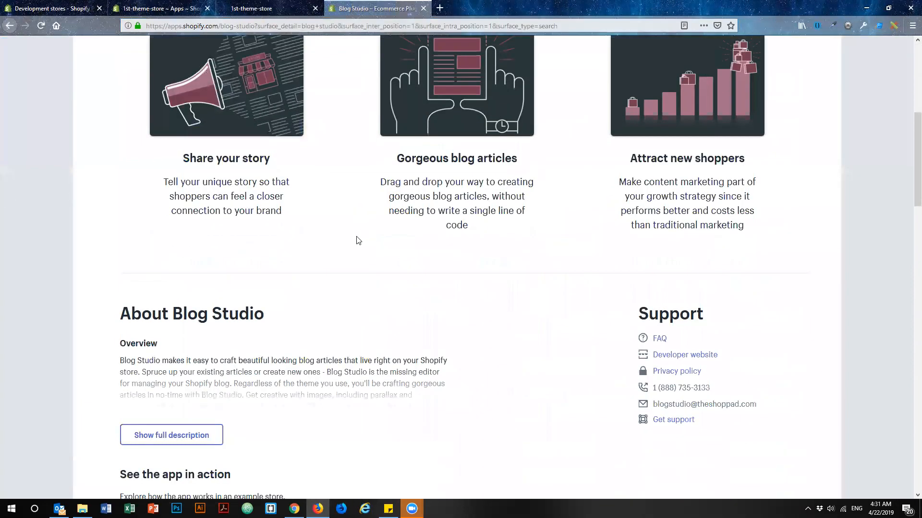
pyautogui.click(211, 265)
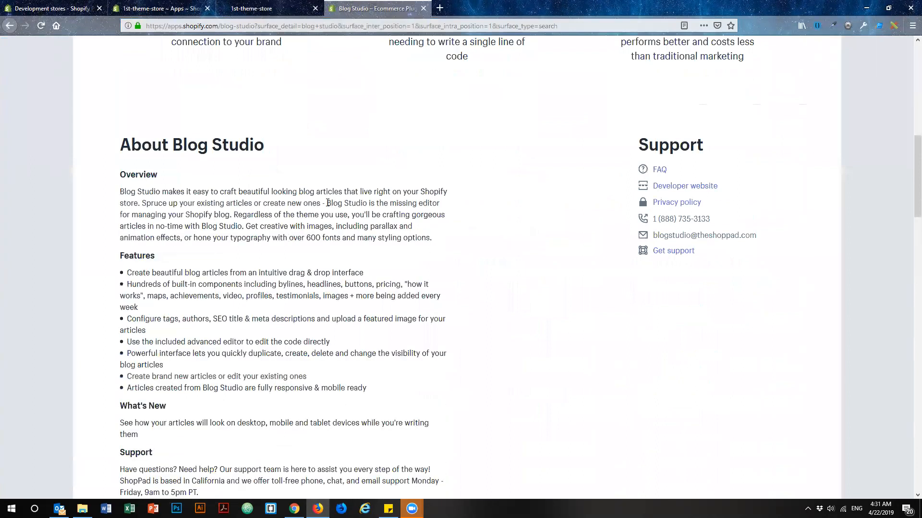
pyautogui.scroll(-6, 327, 204)
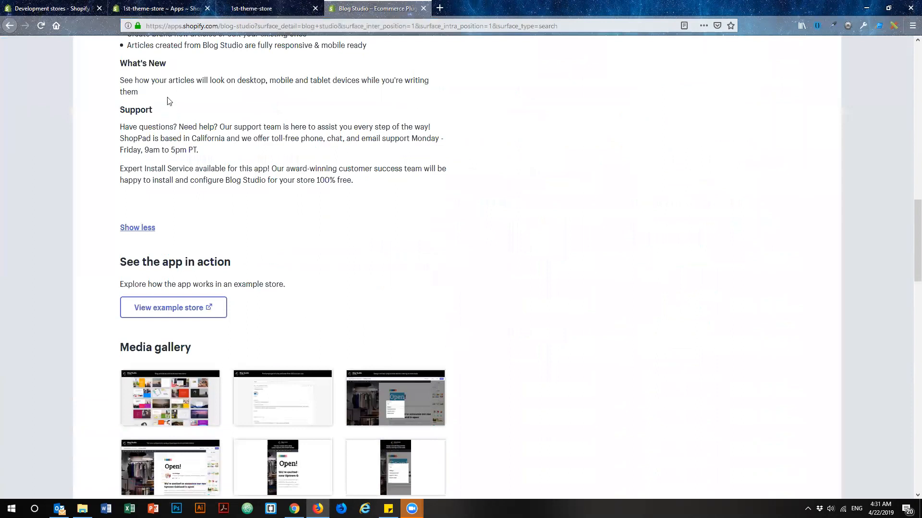
pyautogui.scroll(-10, 98, 202)
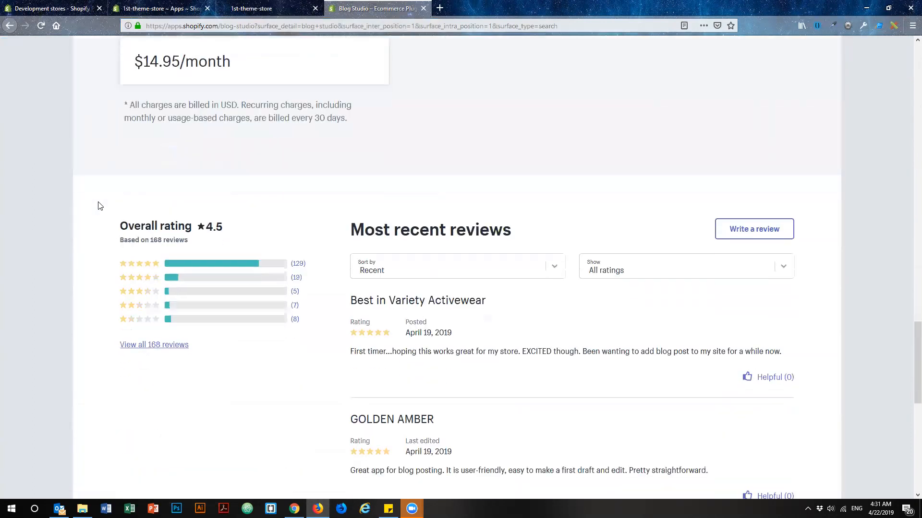
pyautogui.scroll(-4, 97, 205)
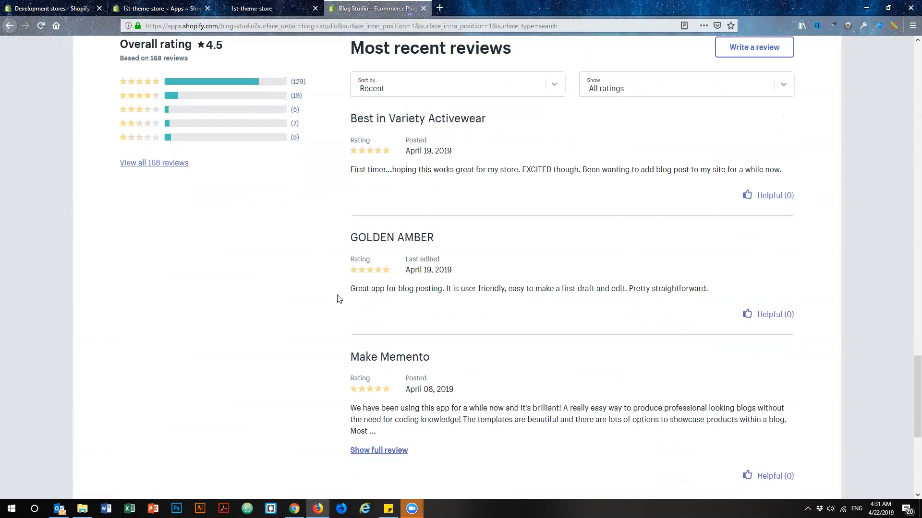
pyautogui.scroll(-2, 304, 279)
pyautogui.scroll(-2, 303, 280)
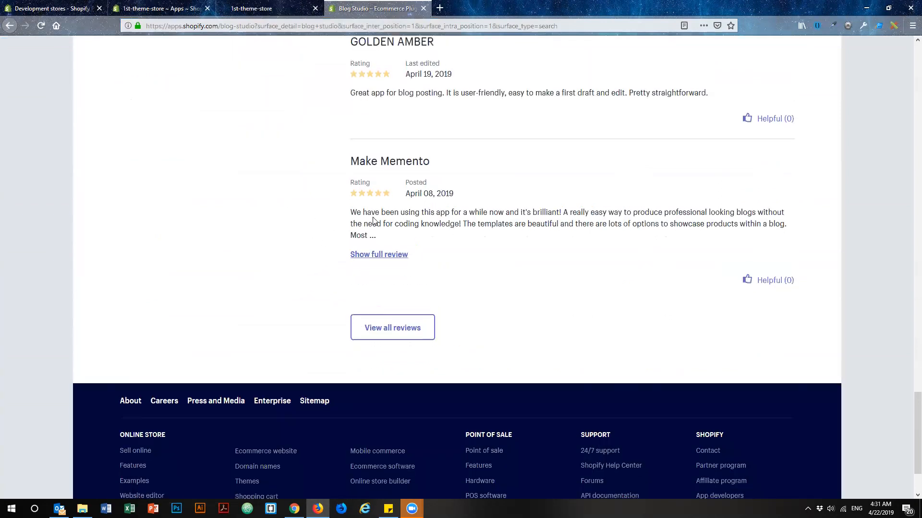
# Close the Blog Studio listing and the draft preview to return to the article editor.
pyautogui.click(423, 8)
pyautogui.click(311, 186)
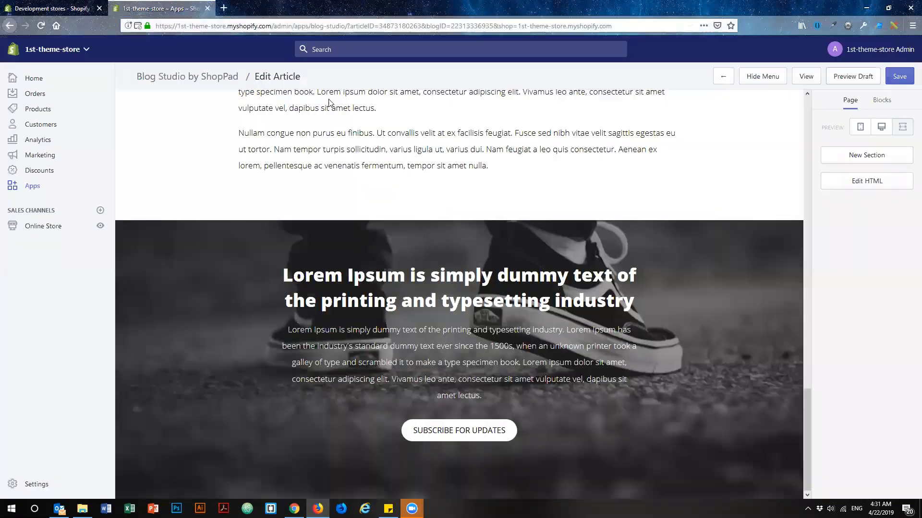
pyautogui.click(315, 8)
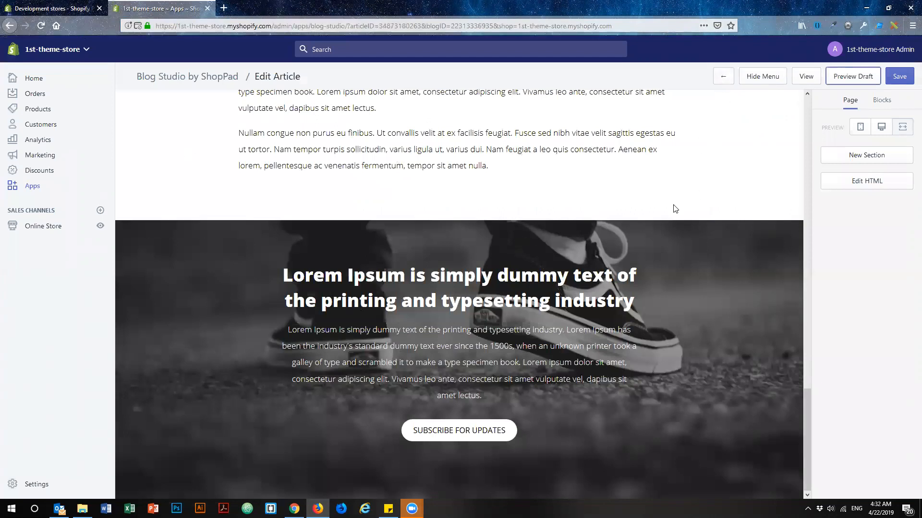
# Look at the available Headline content blocks without adding one, and review the article from its beginning to its end.
pyautogui.scroll(20, 674, 212)
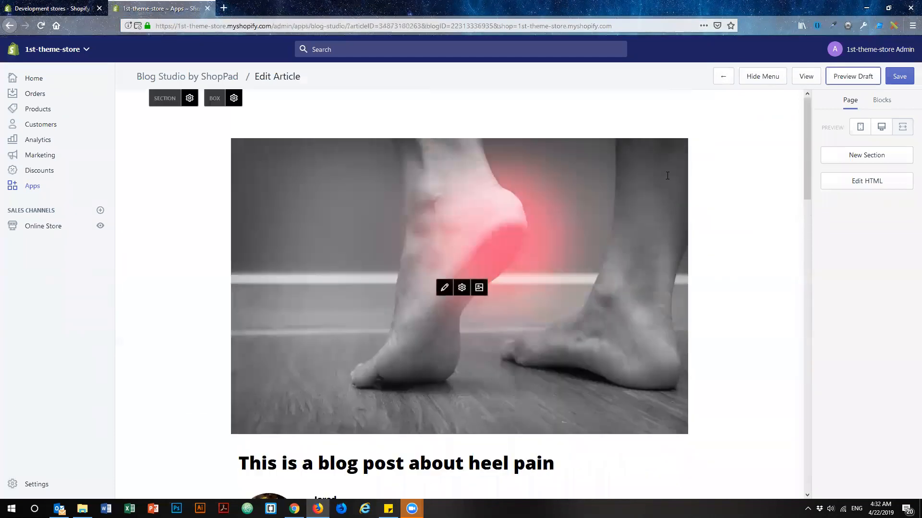
pyautogui.click(881, 100)
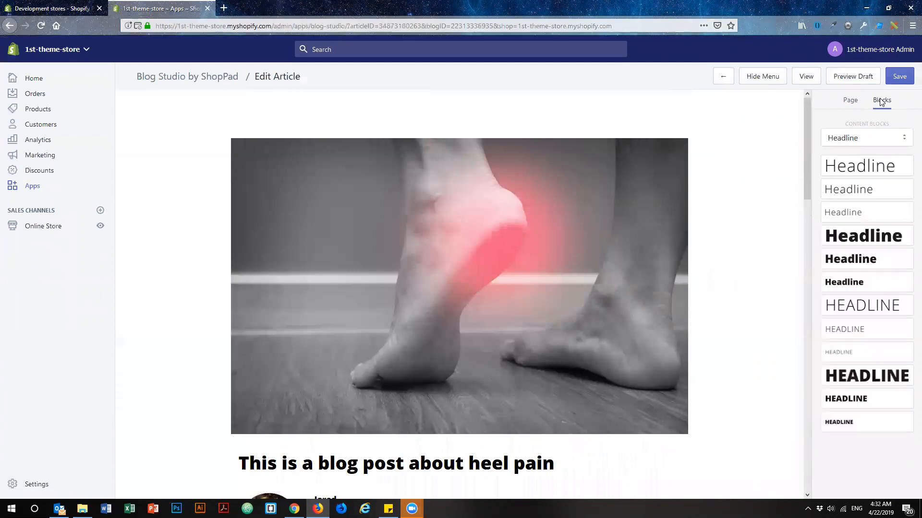
pyautogui.click(849, 103)
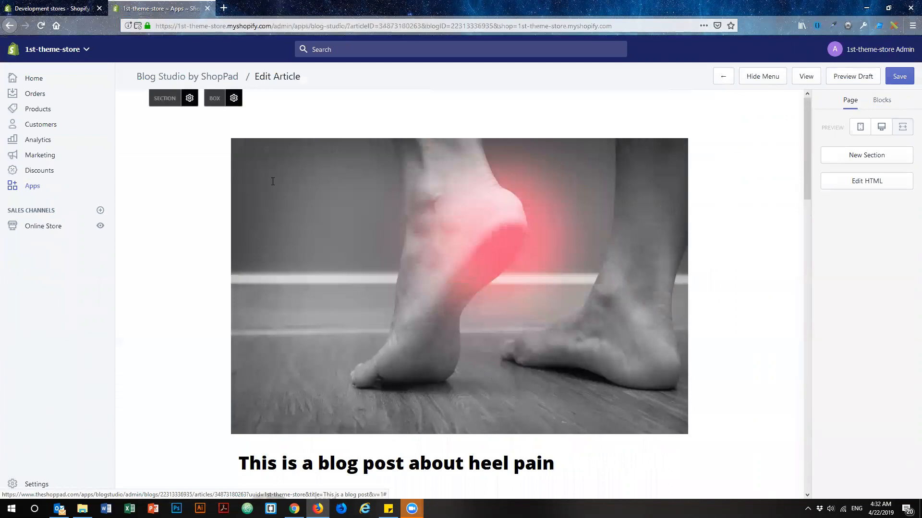
pyautogui.scroll(-10, 192, 189)
pyautogui.scroll(-8, 192, 189)
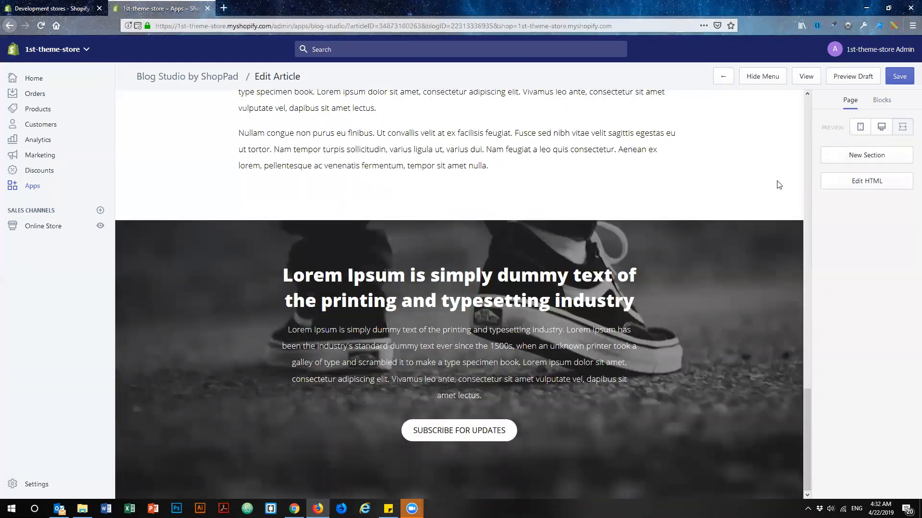
# Add the ready-made three-column section with navy, grey and blue backgrounds at the article's end.
pyautogui.click(825, 154)
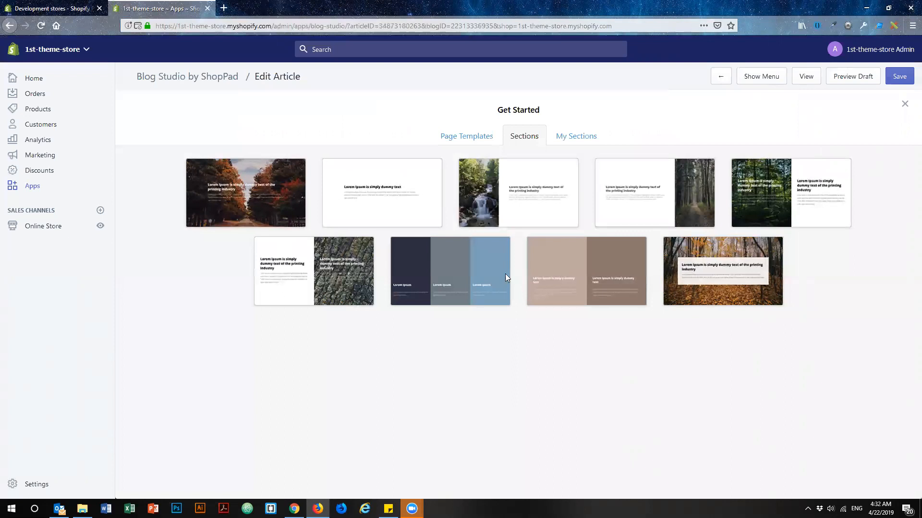
pyautogui.click(448, 281)
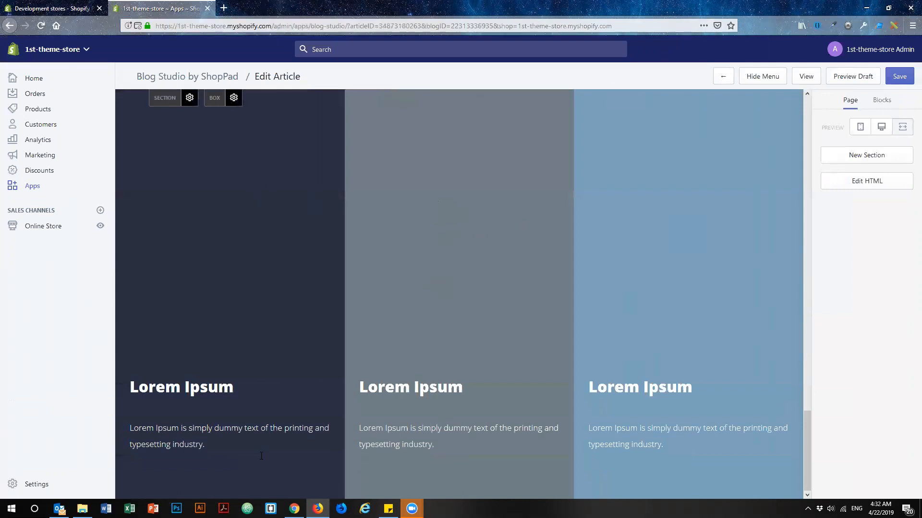
pyautogui.scroll(15, 662, 360)
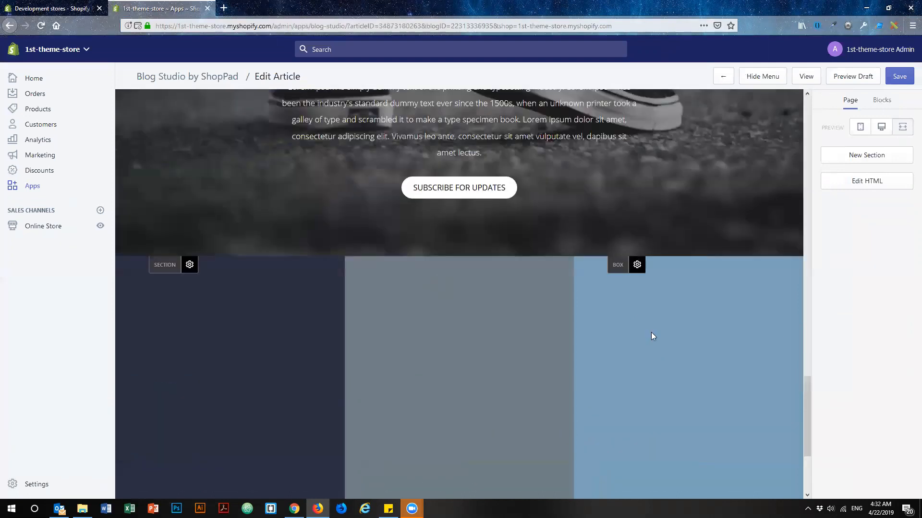
pyautogui.scroll(4, 651, 333)
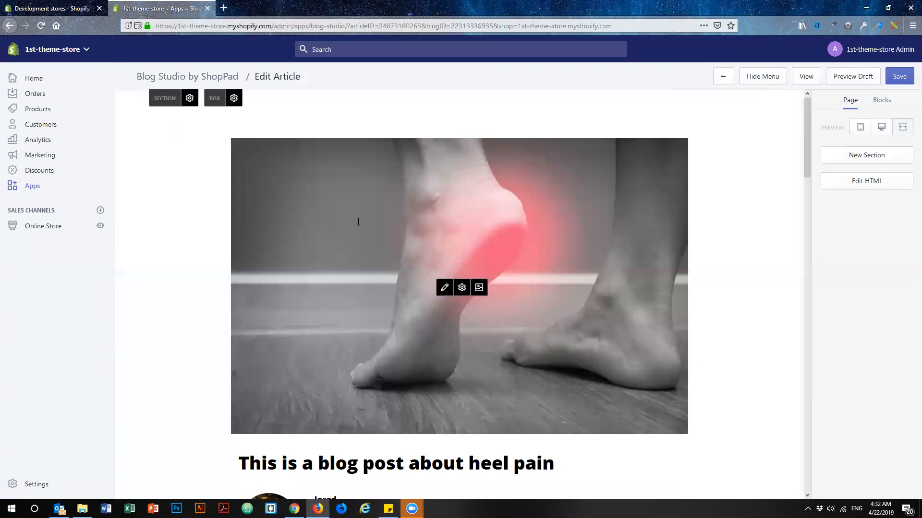
# View the heel image's source, title and link settings, and save them without entering a title or link.
pyautogui.click(462, 288)
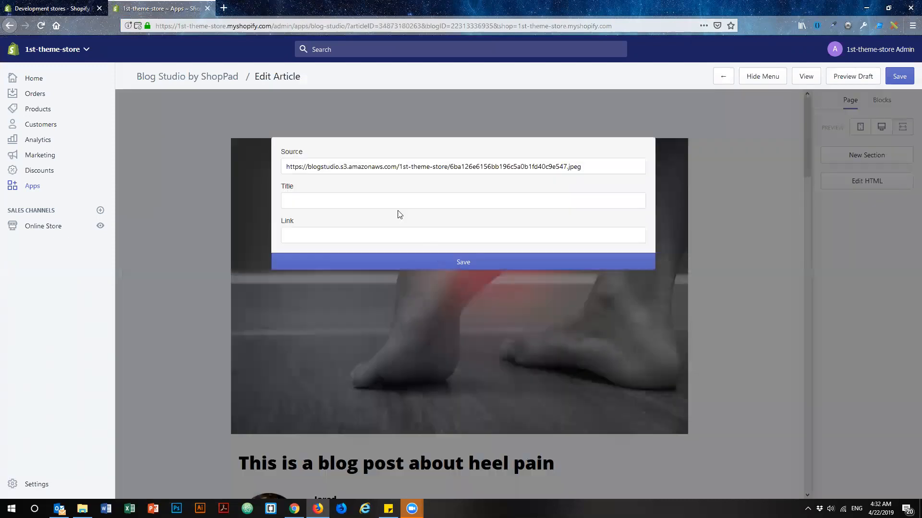
pyautogui.click(330, 206)
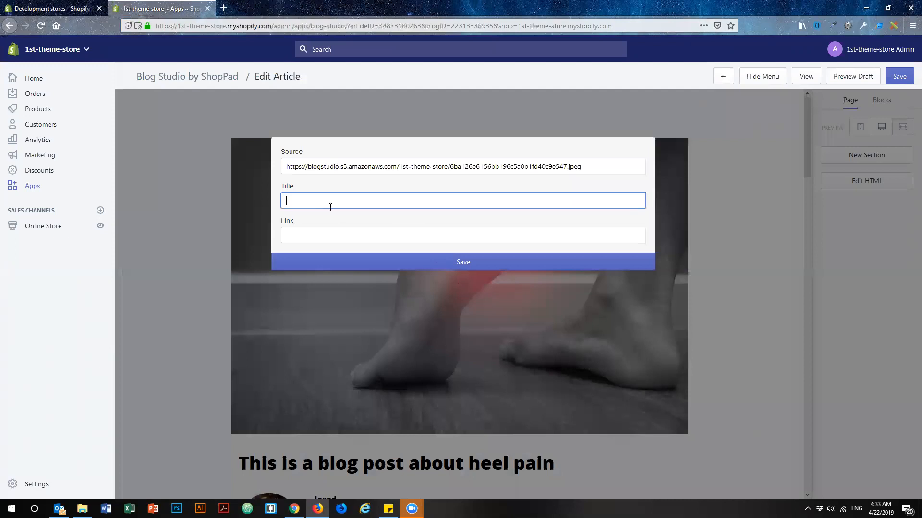
pyautogui.click(333, 231)
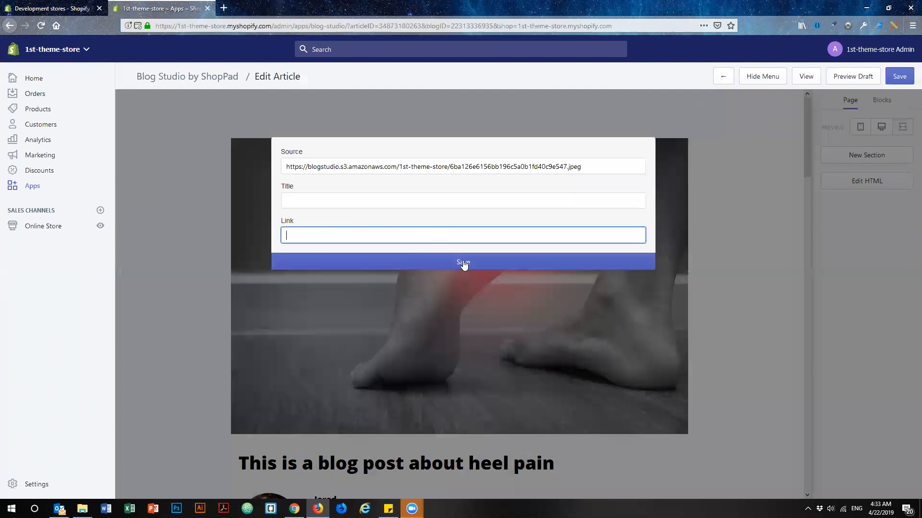
pyautogui.click(463, 263)
# Move the full-width two-paragraph text block from below the skateboard image block to directly above it.
pyautogui.scroll(-5, 541, 269)
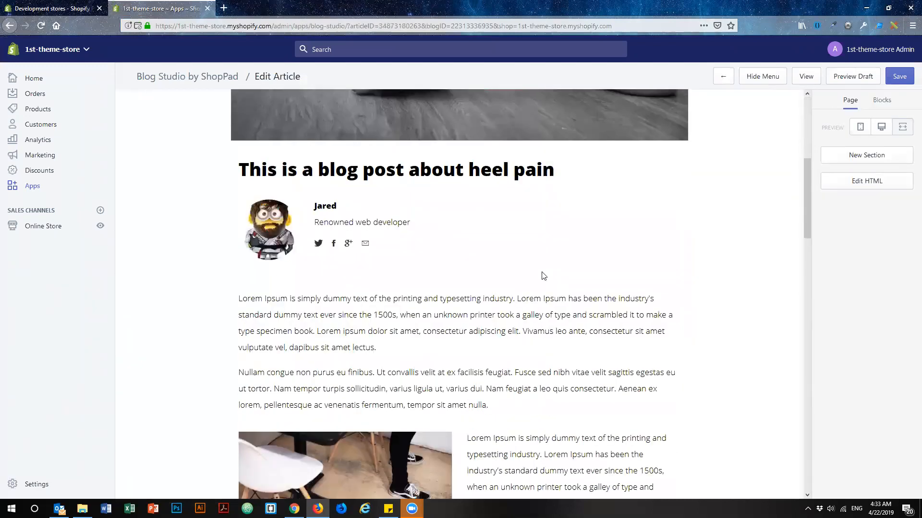
pyautogui.scroll(-8, 543, 276)
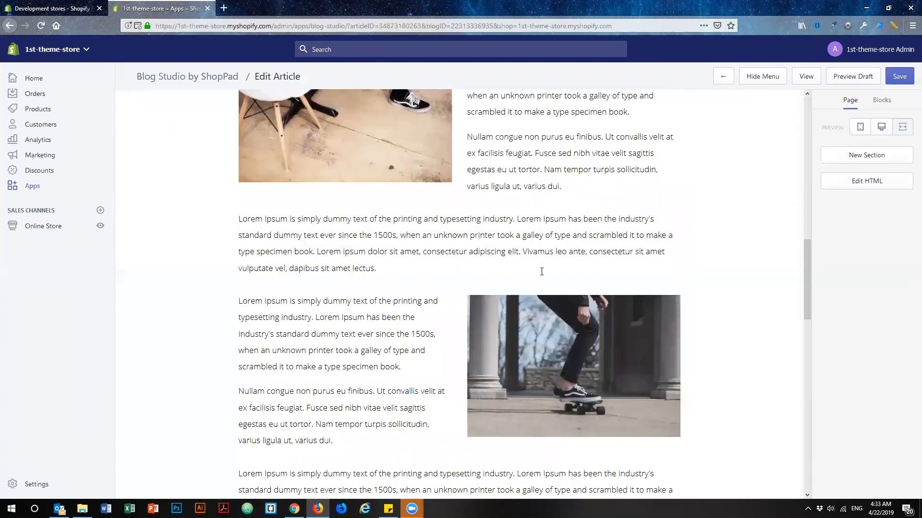
pyautogui.scroll(-7, 541, 272)
pyautogui.moveTo(489, 237); pyautogui.dragTo(245, 128)
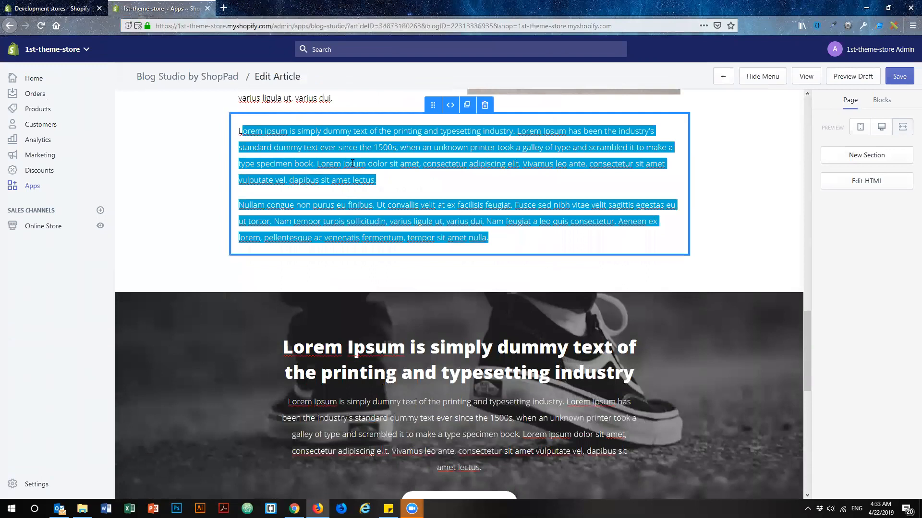
pyautogui.click(568, 237)
pyautogui.scroll(3, 502, 353)
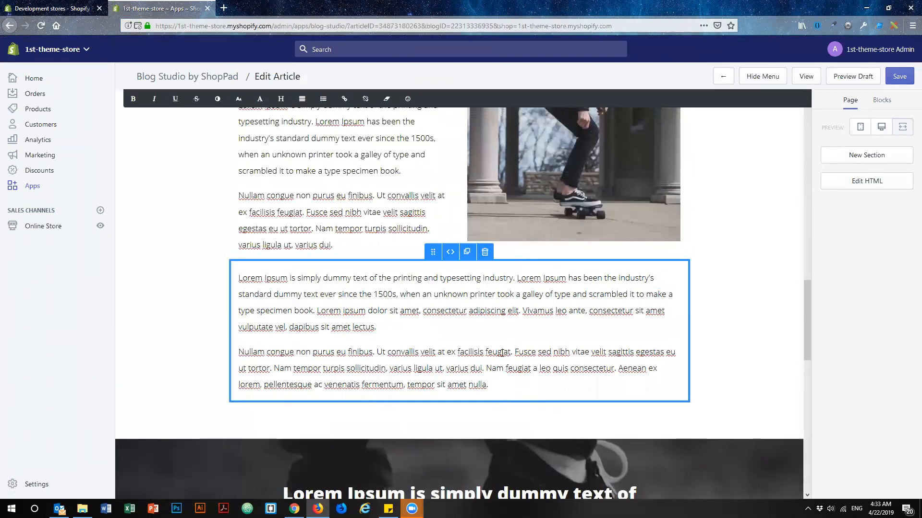
pyautogui.tripleClick(487, 329)
pyautogui.click(483, 327)
pyautogui.moveTo(399, 325); pyautogui.dragTo(226, 267)
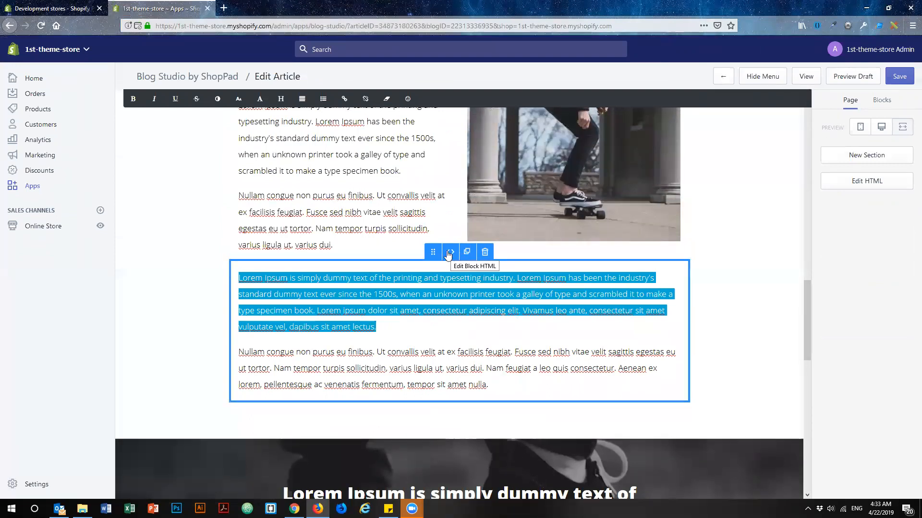
pyautogui.moveTo(433, 252); pyautogui.dragTo(435, 161)
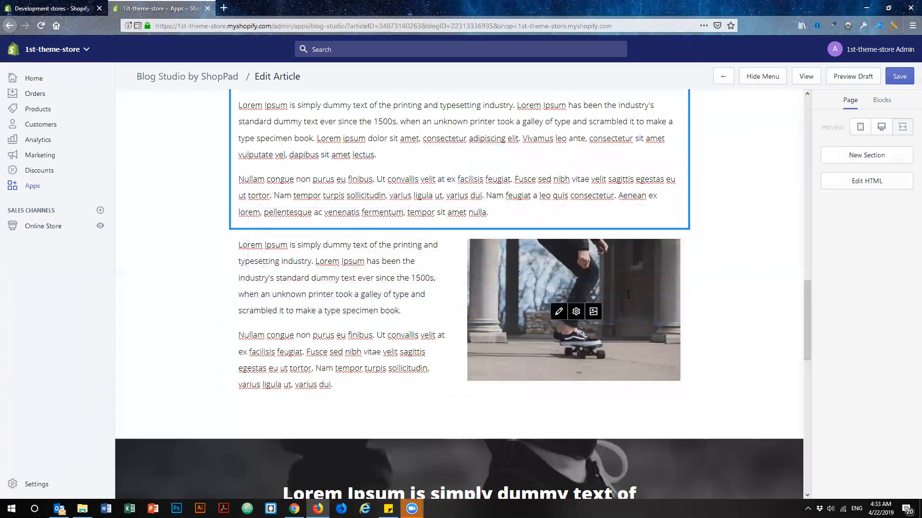
# Delete the full-width two-paragraph text block directly above the skateboard image block.
pyautogui.scroll(4, 621, 324)
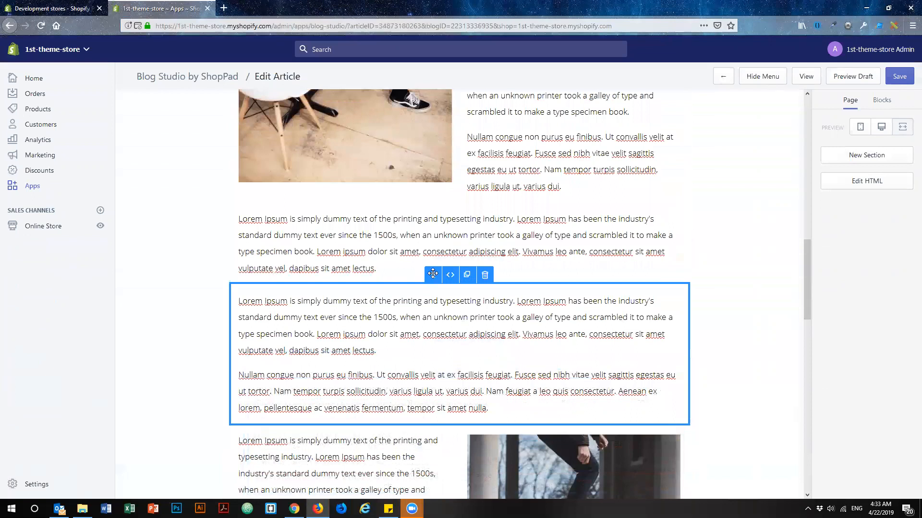
pyautogui.click(485, 275)
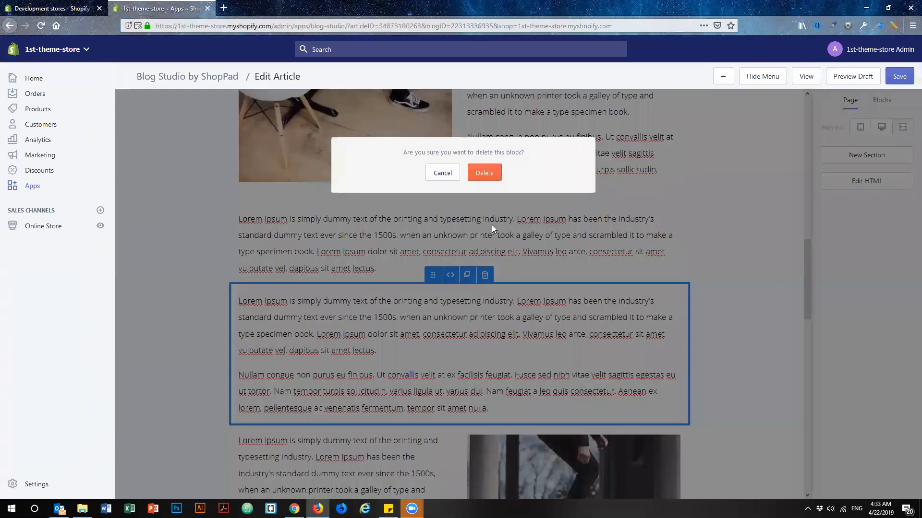
pyautogui.click(484, 171)
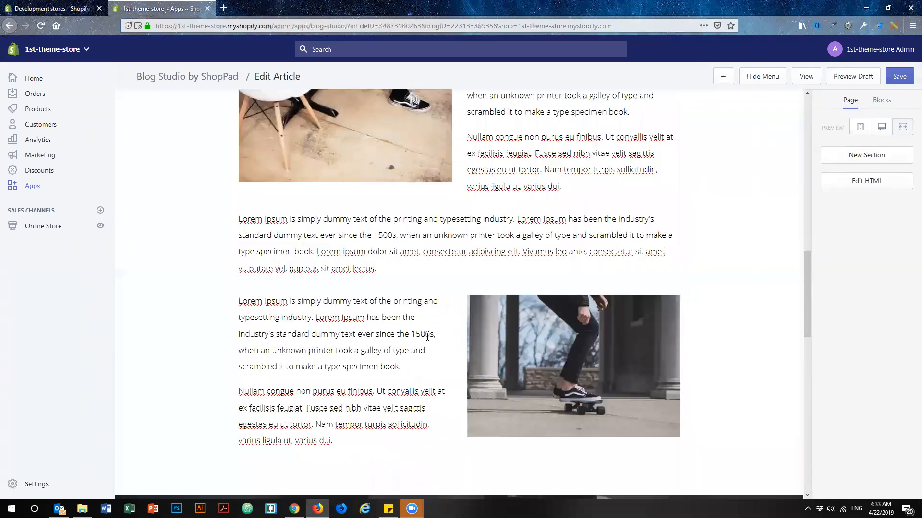
# Examine the skateboard block's HTML, especially its column and image classes, and save it without changing the code.
pyautogui.click(393, 325)
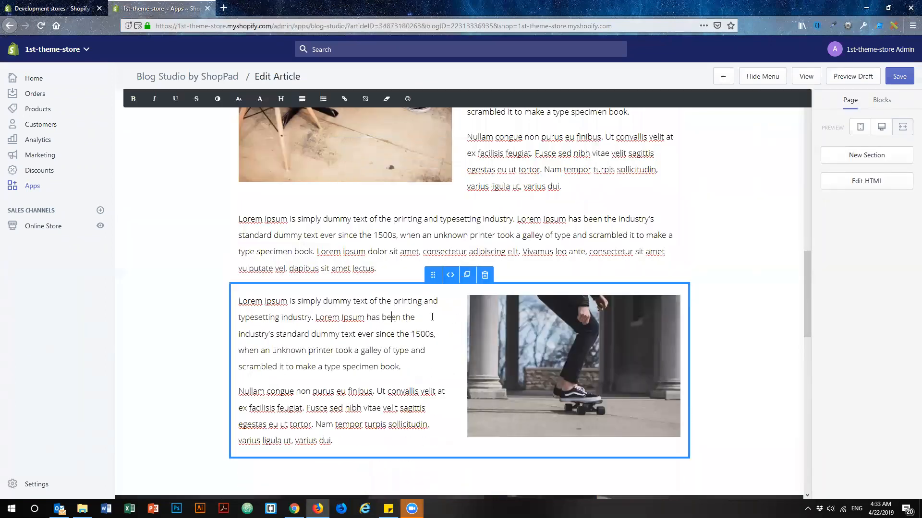
pyautogui.click(451, 275)
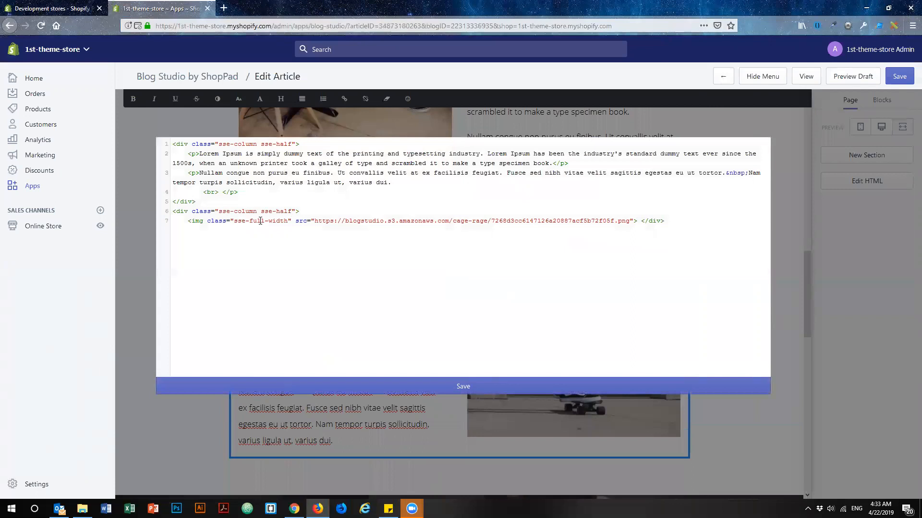
pyautogui.moveTo(290, 221); pyautogui.dragTo(218, 212)
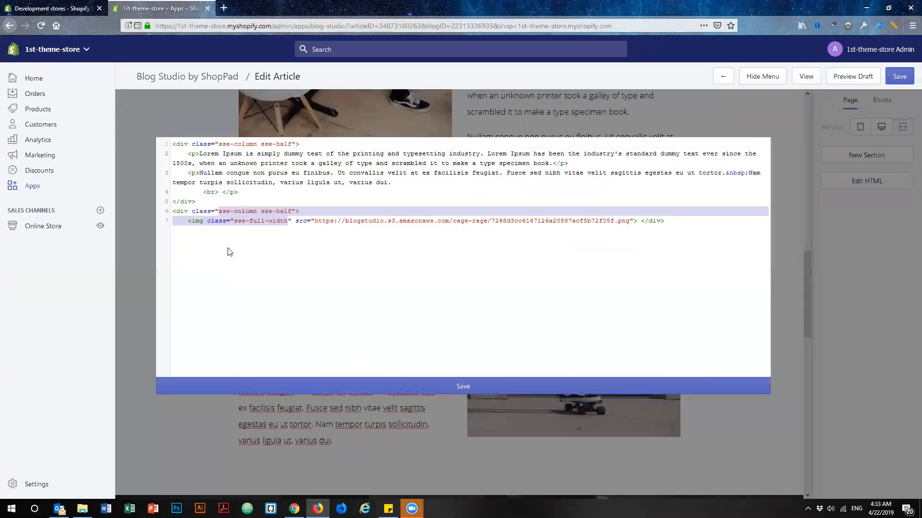
pyautogui.click(284, 257)
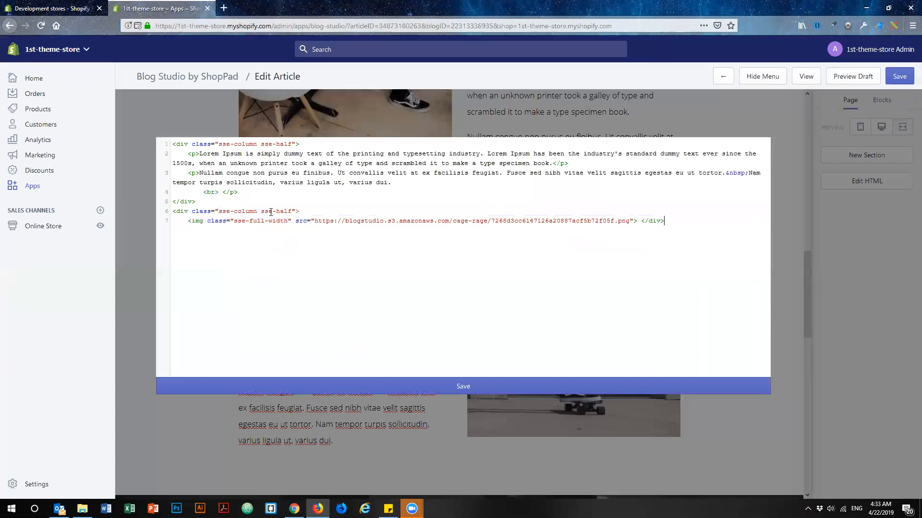
pyautogui.moveTo(219, 211); pyautogui.dragTo(294, 218)
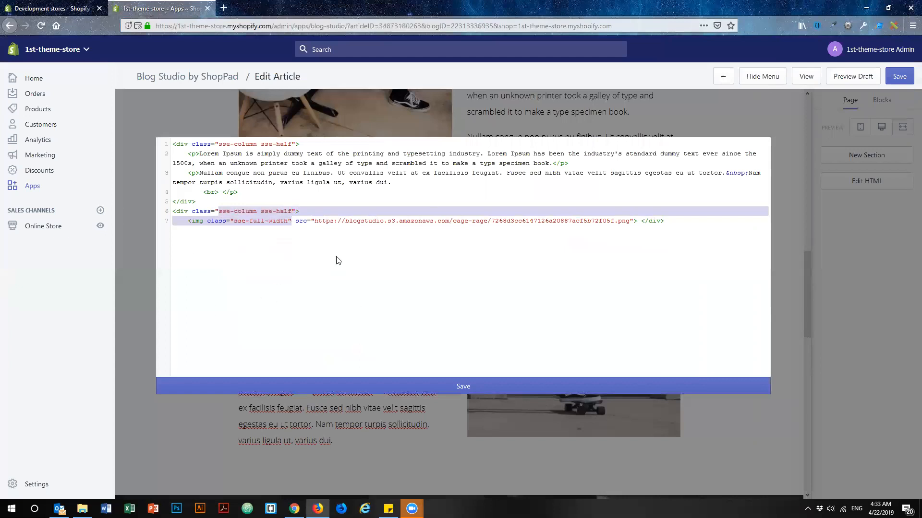
pyautogui.click(283, 244)
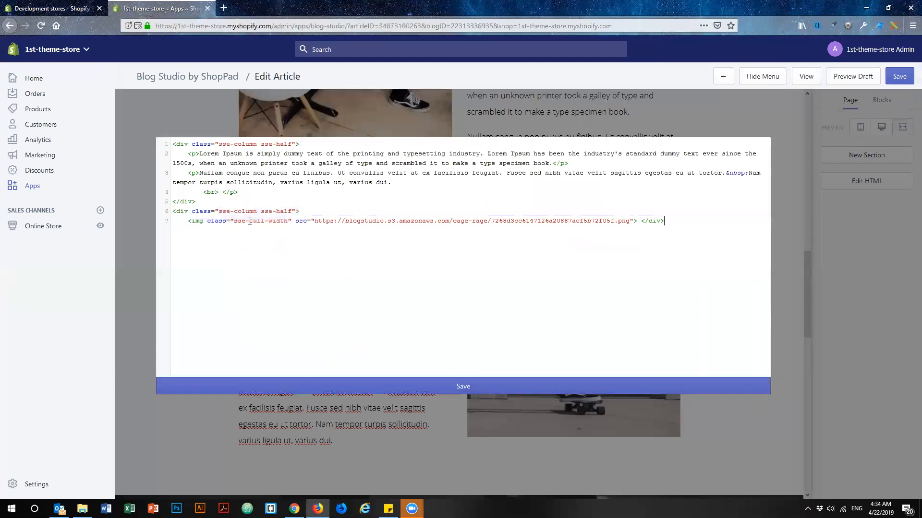
pyautogui.moveTo(220, 211); pyautogui.dragTo(295, 211)
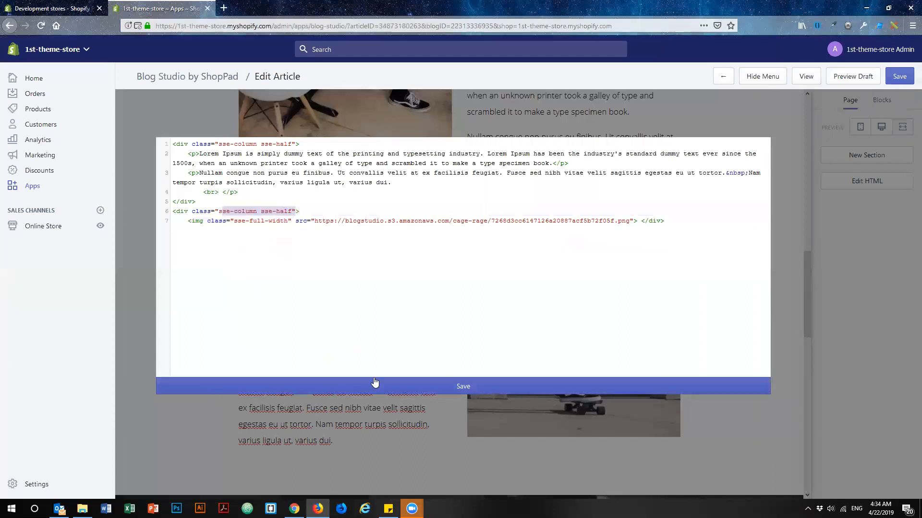
pyautogui.click(277, 261)
pyautogui.moveTo(293, 221); pyautogui.dragTo(218, 208)
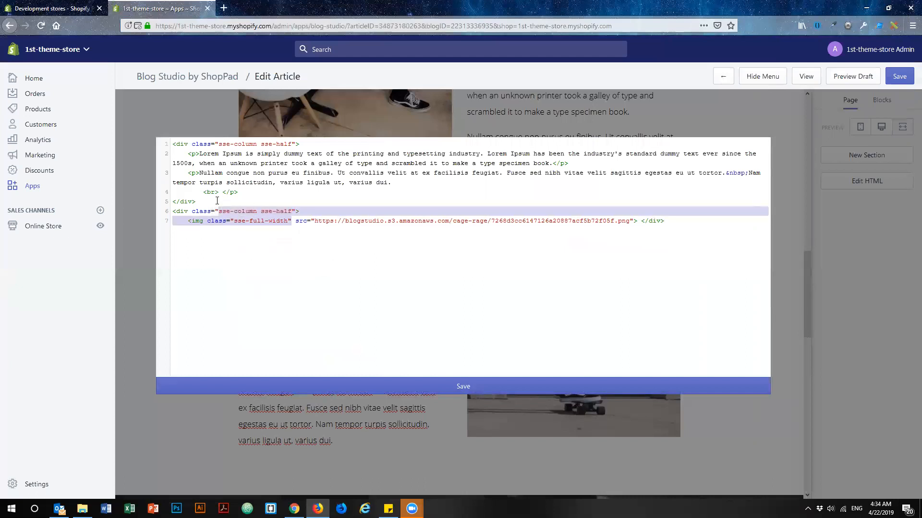
pyautogui.click(463, 387)
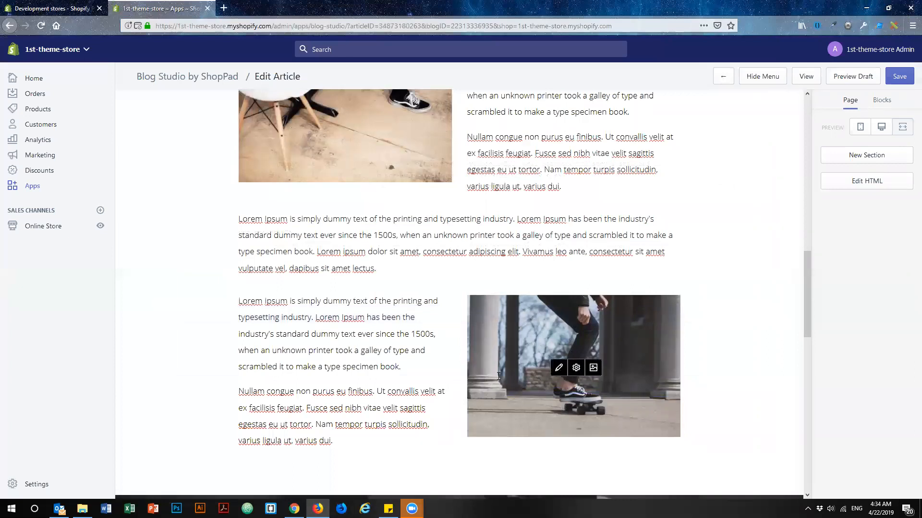
# Open the skateboard image for editing, apply the K2 filter at 100% intensity, and view the available adjustments.
pyautogui.click(559, 368)
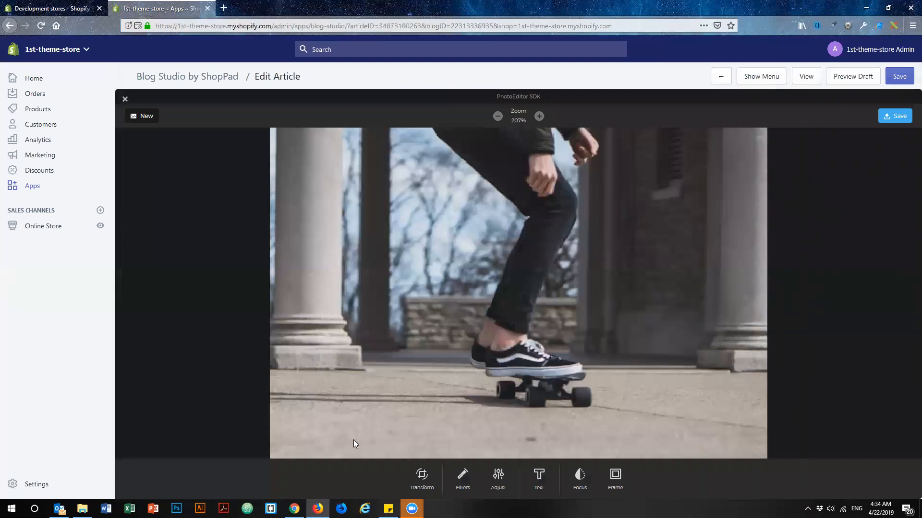
pyautogui.click(466, 477)
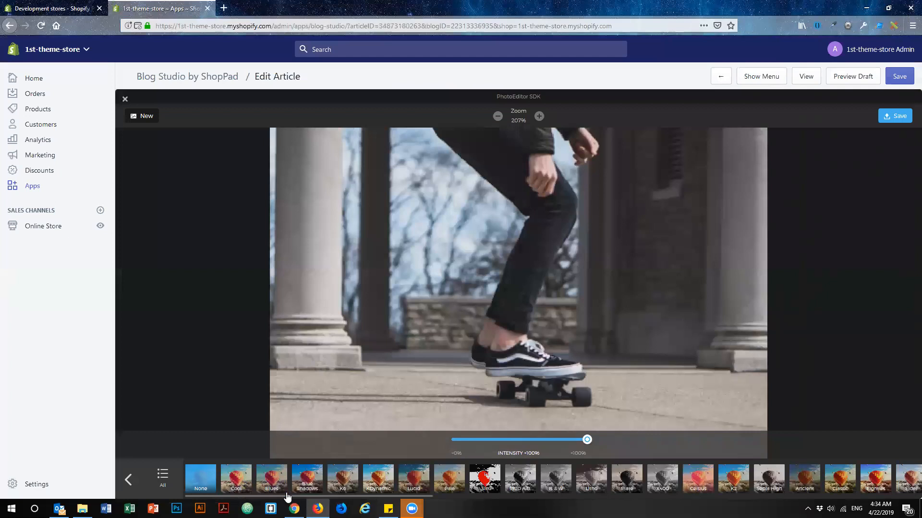
pyautogui.click(721, 484)
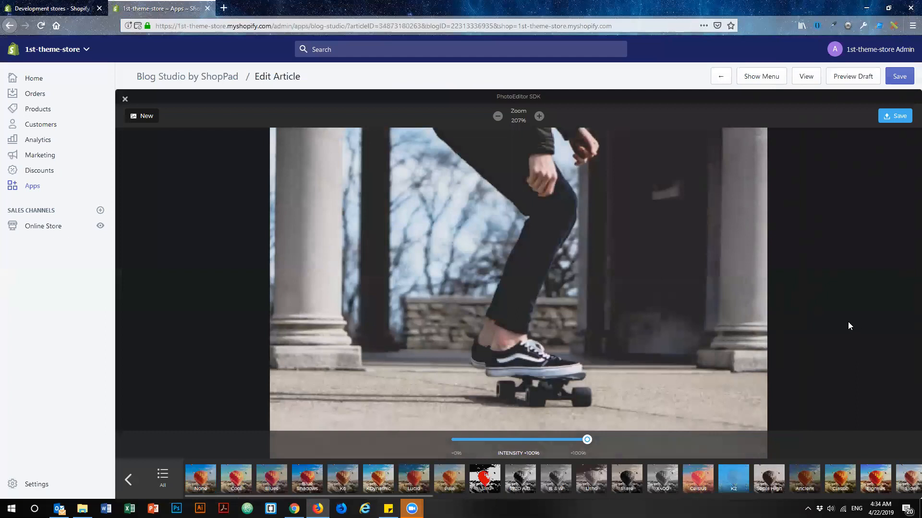
pyautogui.click(128, 480)
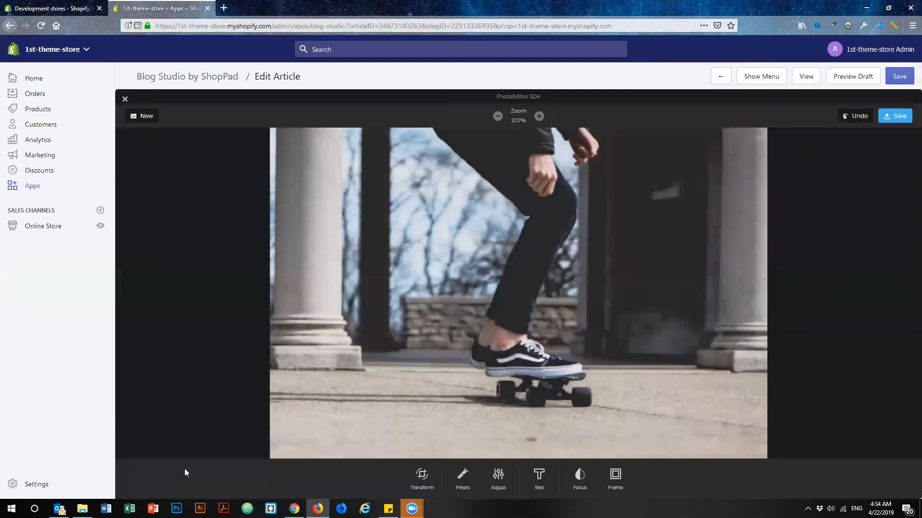
pyautogui.click(499, 478)
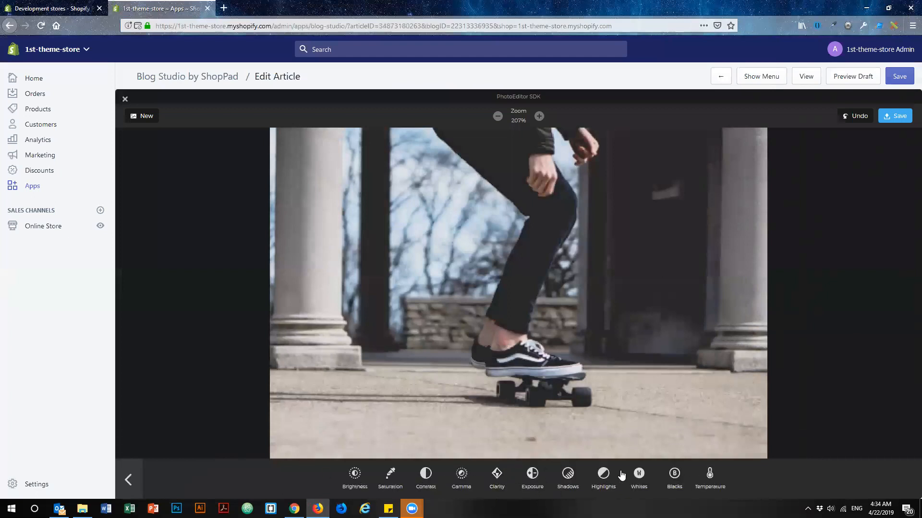
pyautogui.click(128, 479)
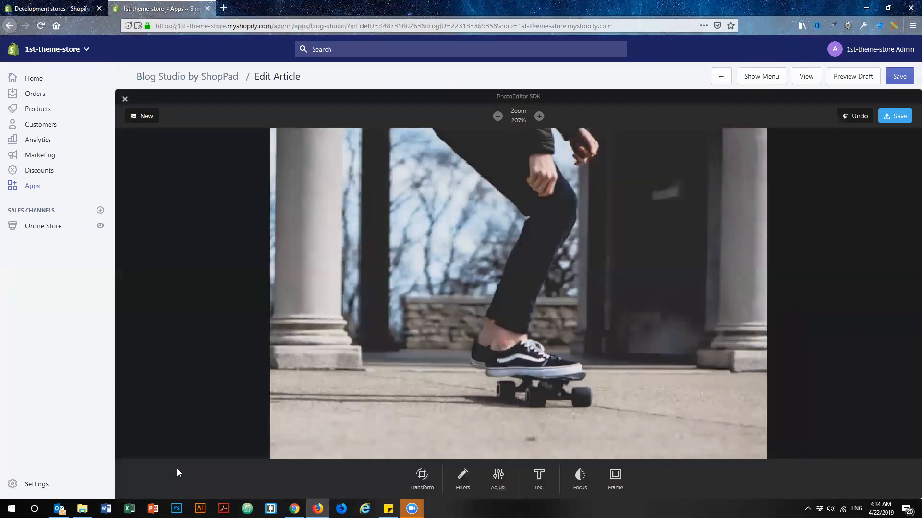
# Add a radial focus blur with a 17 px radius, enlarging and shifting its sharp circle around the leg and skateboard.
pyautogui.click(580, 476)
pyautogui.click(532, 477)
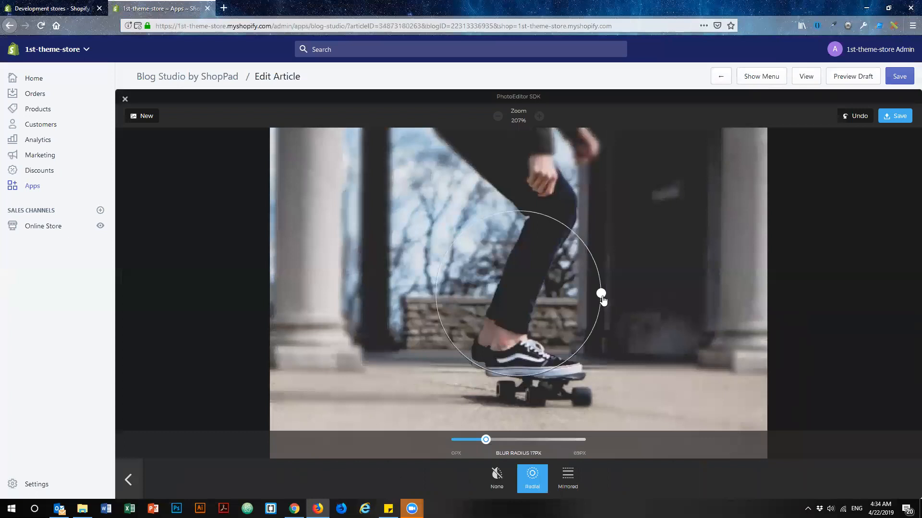
pyautogui.moveTo(604, 300); pyautogui.dragTo(635, 294)
pyautogui.moveTo(561, 286); pyautogui.dragTo(581, 292)
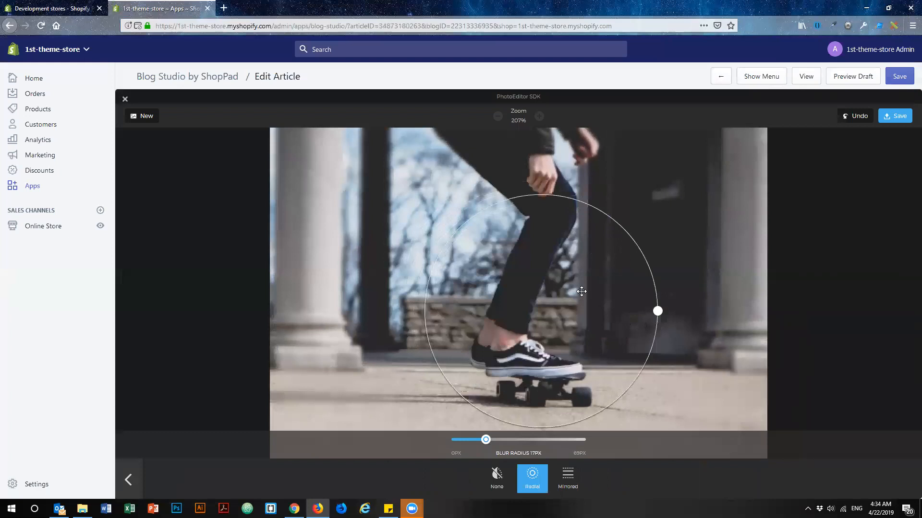
pyautogui.click(128, 480)
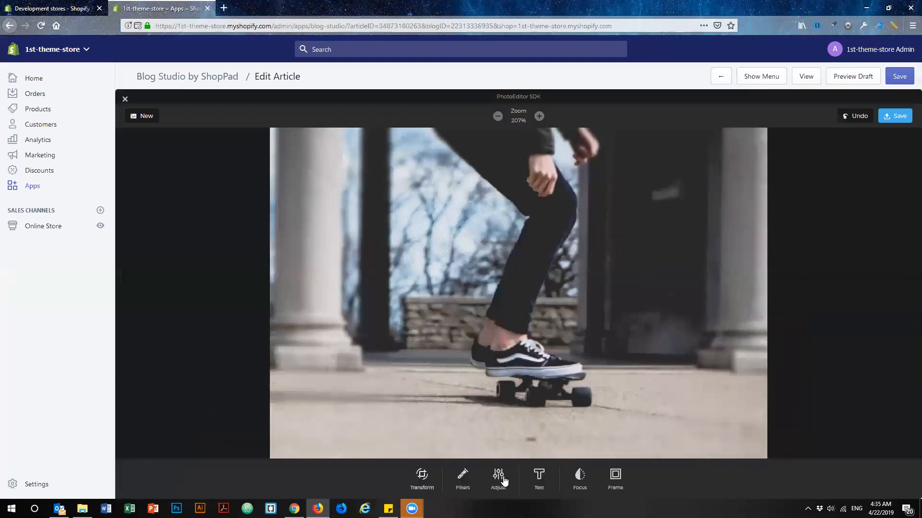
# Add the Low Poly frame at a 69 px scale and save the edited skateboard image to the article.
pyautogui.click(616, 476)
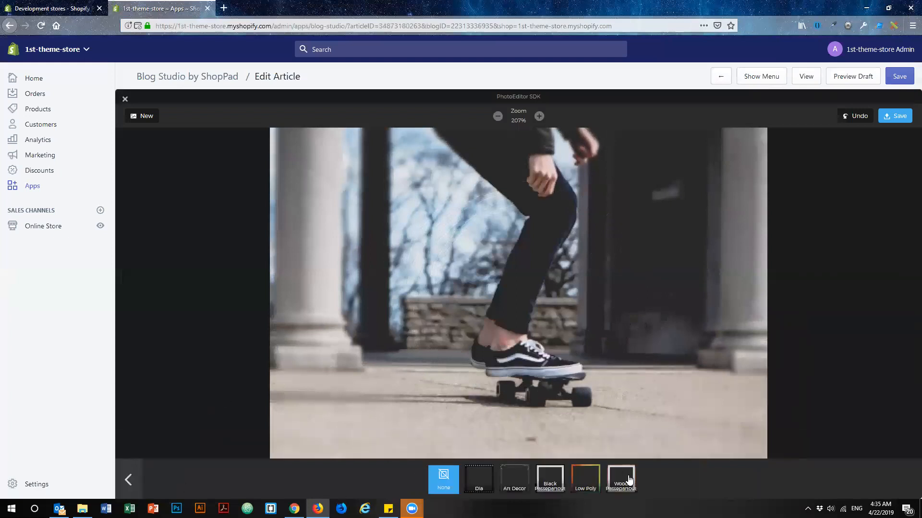
pyautogui.click(575, 472)
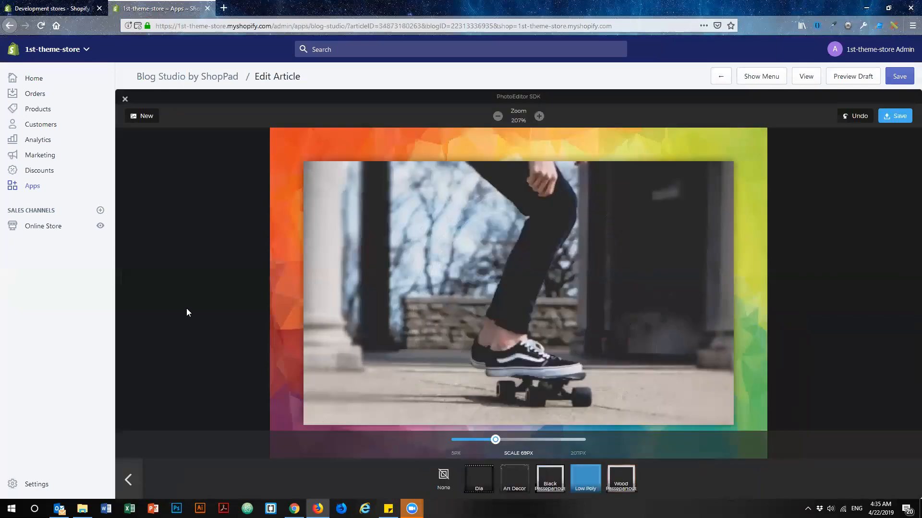
pyautogui.click(127, 480)
pyautogui.click(896, 117)
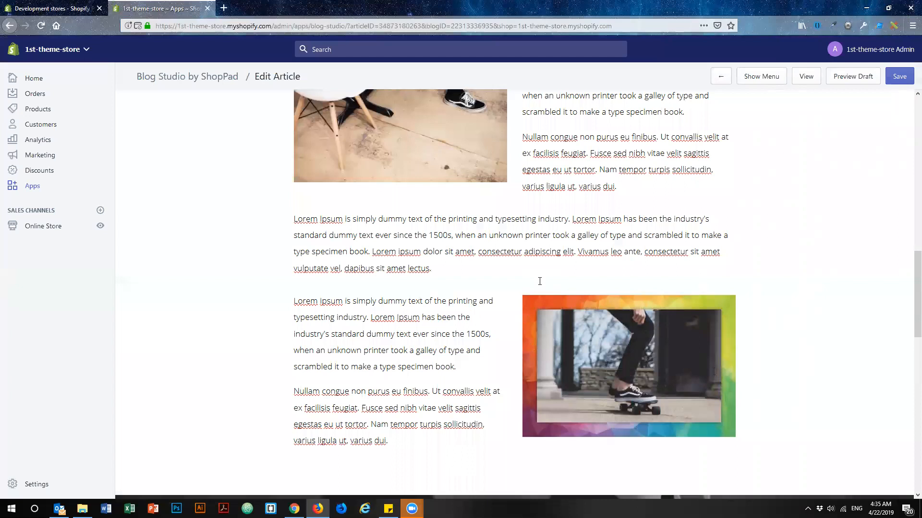
# Examine the skateboard block with its framed image and block controls, and compare it with the content above.
pyautogui.click(429, 317)
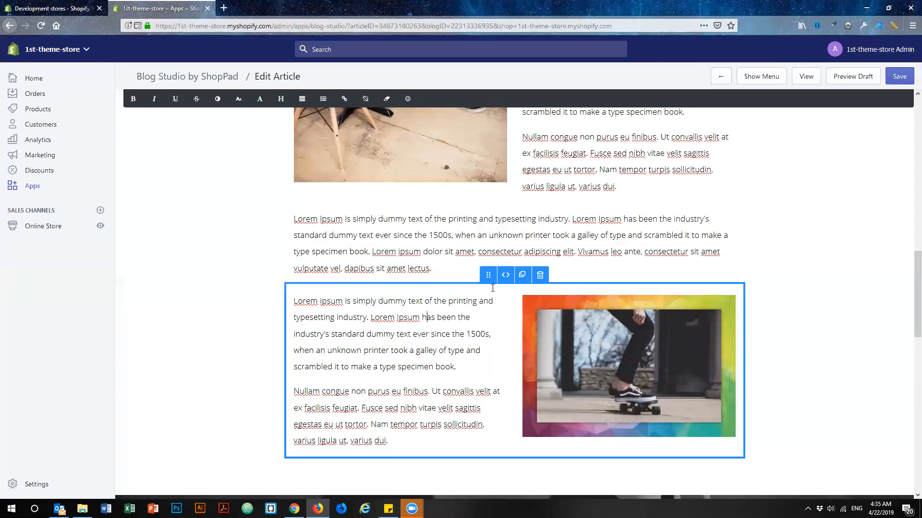
pyautogui.moveTo(556, 312)
pyautogui.moveTo(552, 336); pyautogui.dragTo(536, 315)
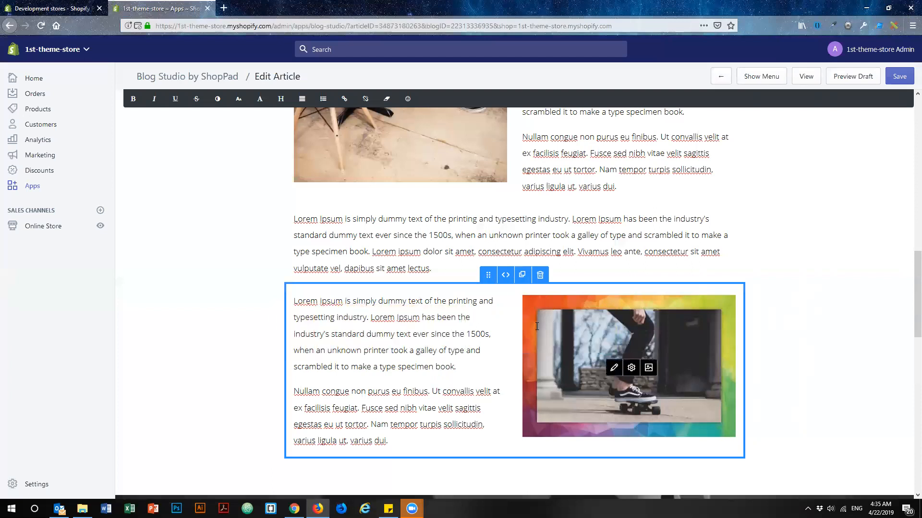
pyautogui.scroll(3, 427, 307)
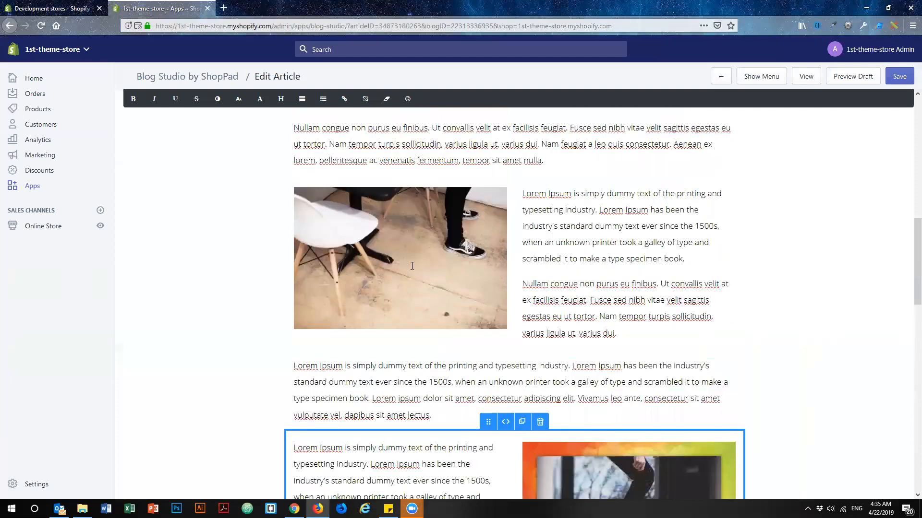
pyautogui.scroll(-4, 499, 391)
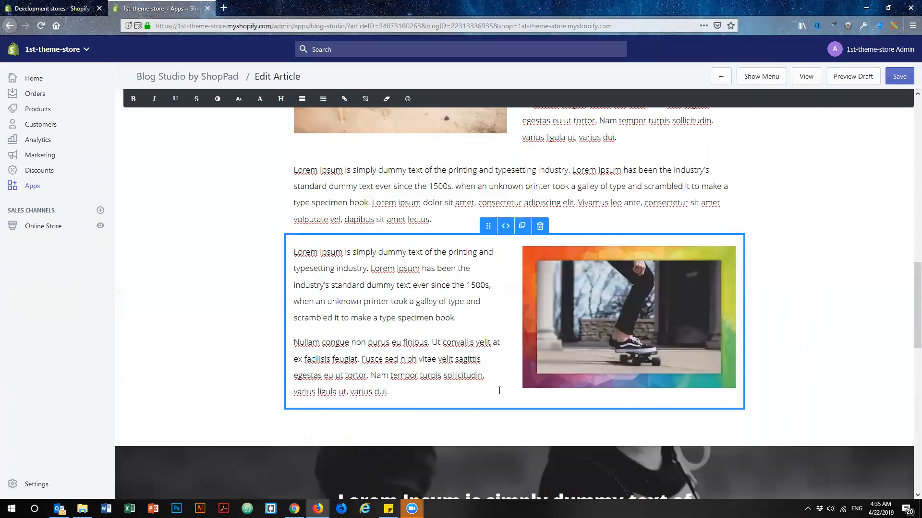
pyautogui.click(368, 318)
pyautogui.click(454, 285)
# Review the article between the heel image and the skateboard block, selecting the opening text block without editing it.
pyautogui.scroll(12, 462, 276)
pyautogui.scroll(3, 462, 328)
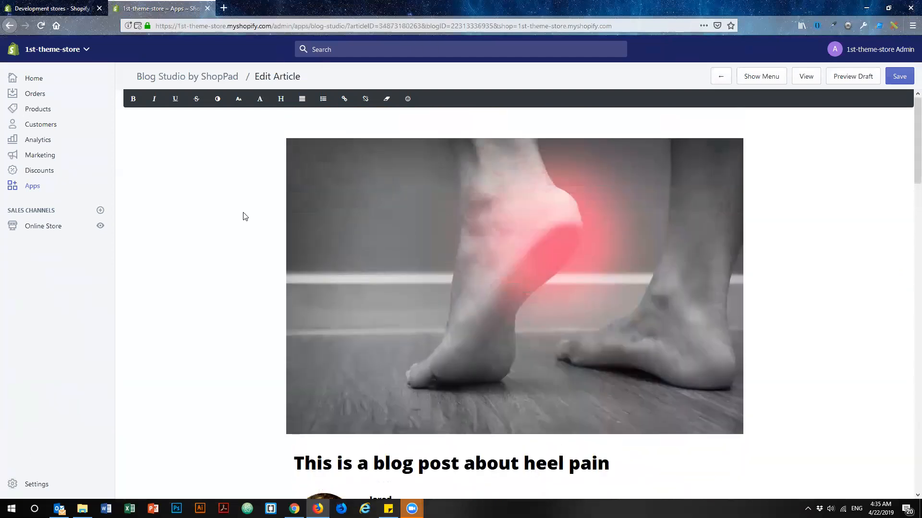
pyautogui.scroll(-8, 414, 214)
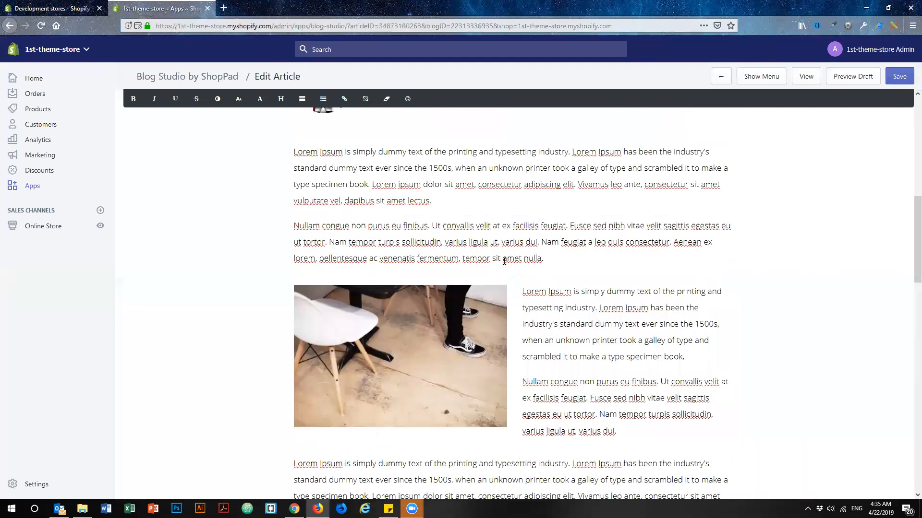
pyautogui.scroll(-4, 504, 260)
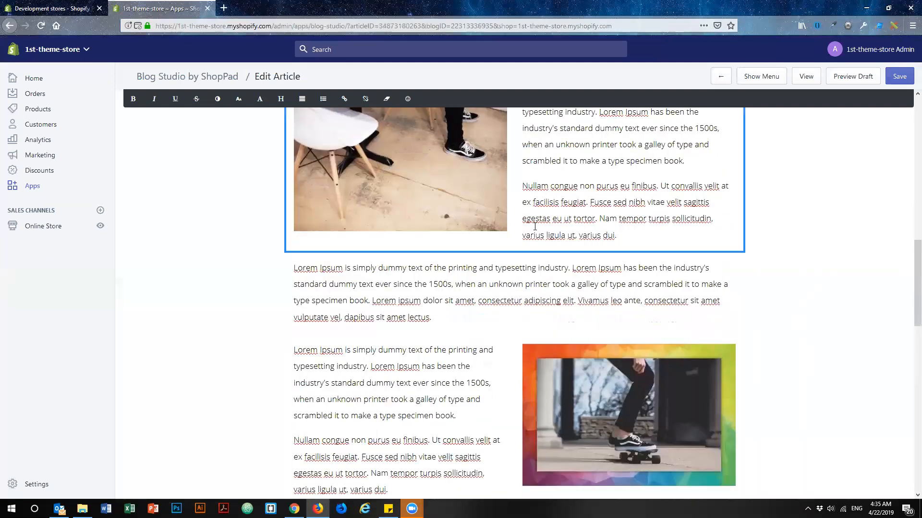
pyautogui.click(523, 270)
pyautogui.scroll(6, 564, 180)
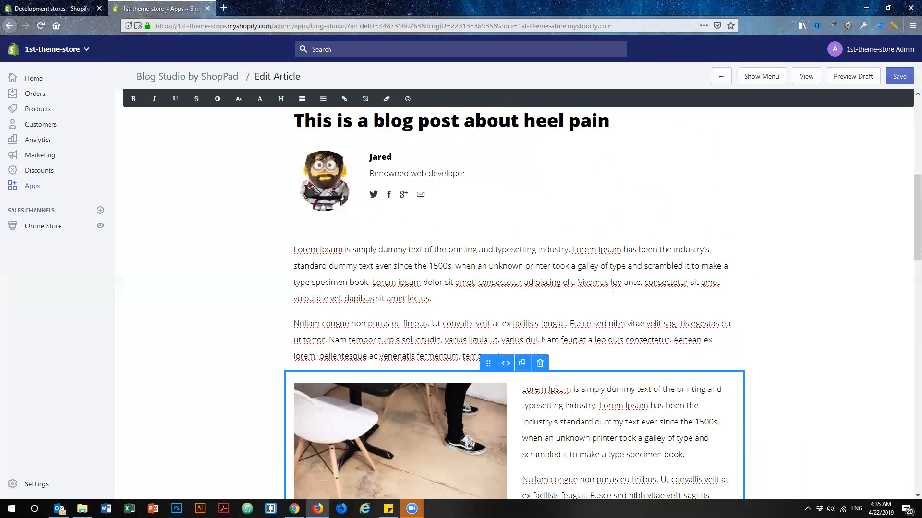
pyautogui.click(436, 284)
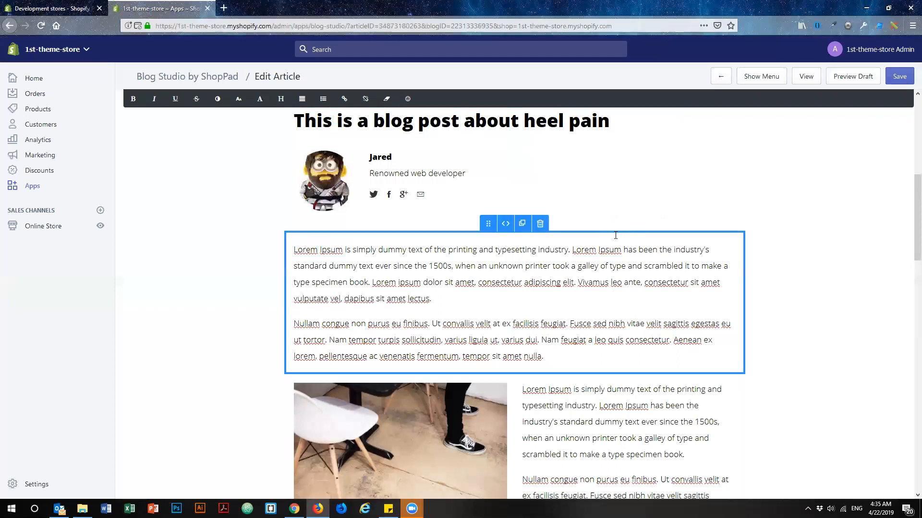
pyautogui.scroll(2, 616, 235)
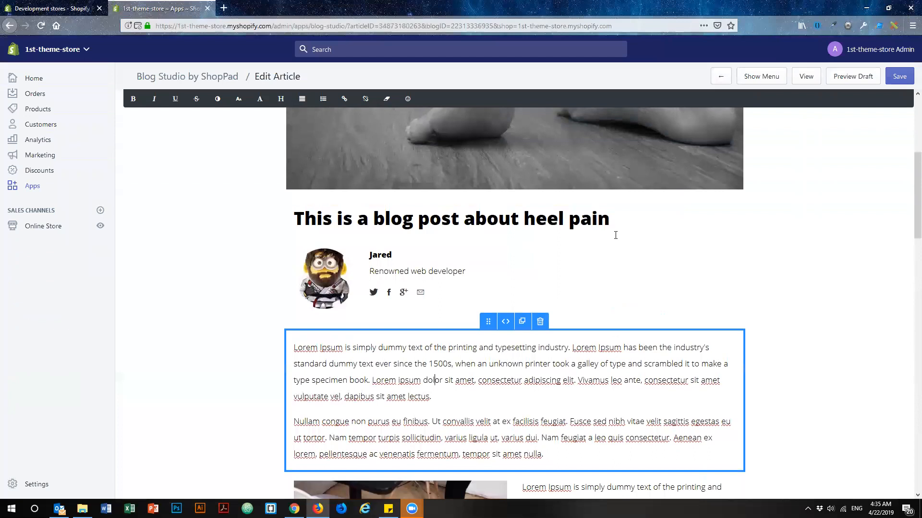